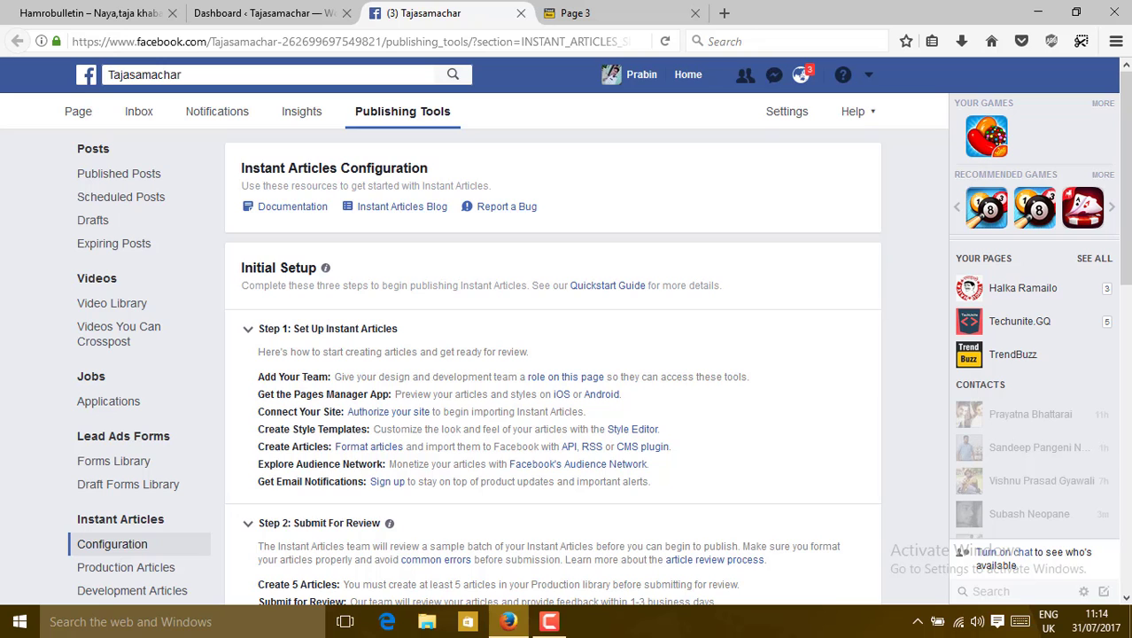
Examine the Instant Articles Configuration page, covering the three initial setup steps and the tools list
{"action": "scroll", "coordinate": [553, 355], "scroll_direction": "down", "scroll_amount": 3}
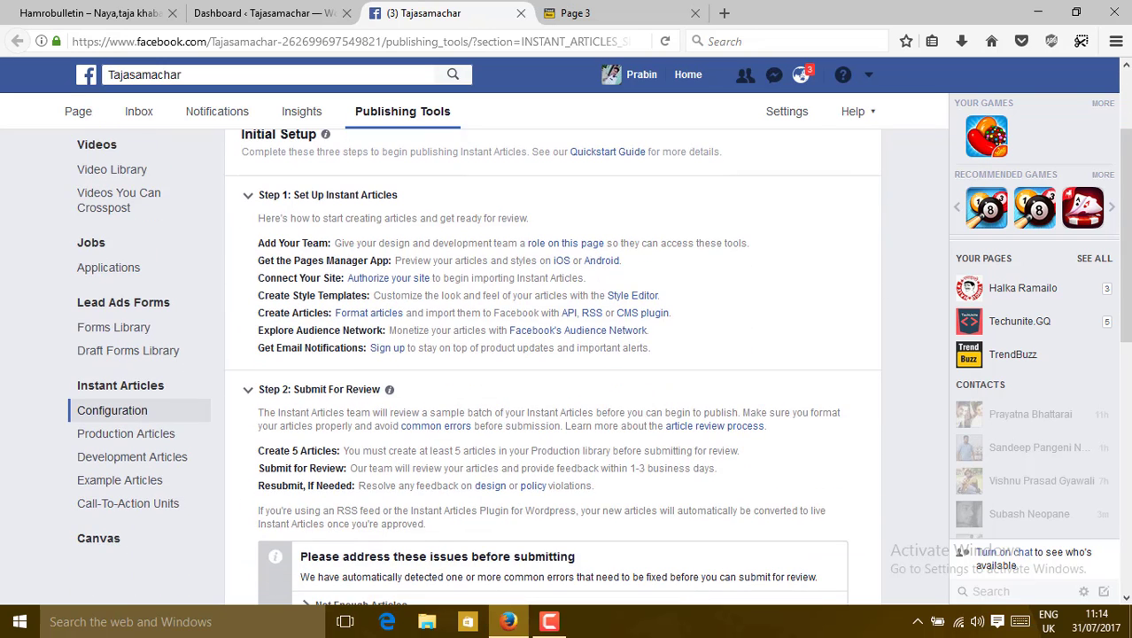
{"action": "scroll", "coordinate": [553, 367], "scroll_direction": "down", "scroll_amount": 4}
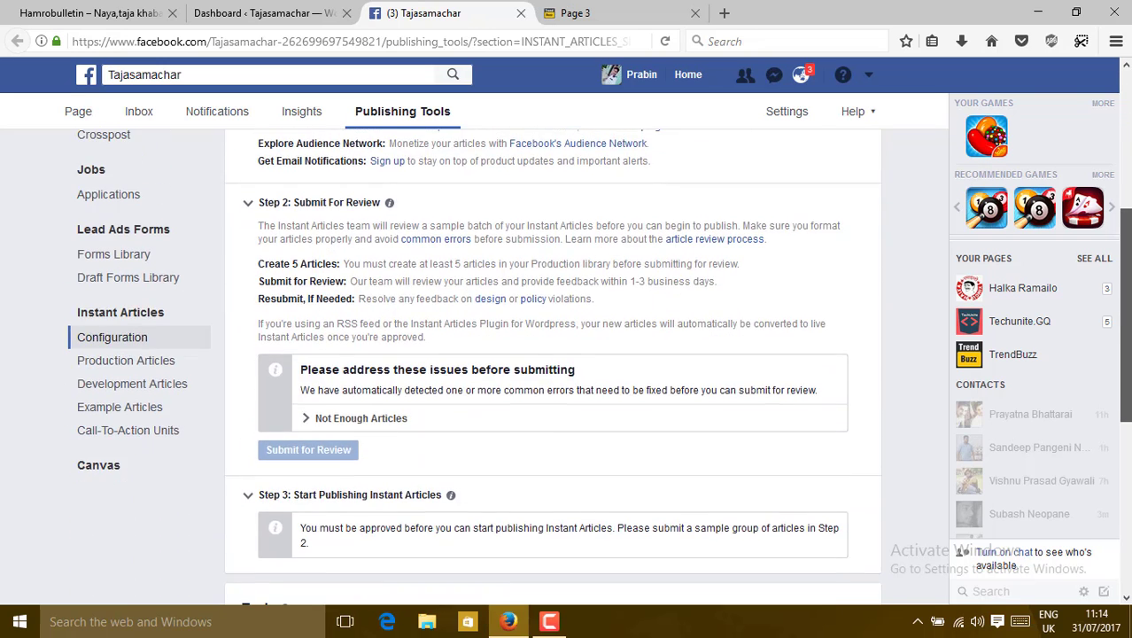
{"action": "scroll", "coordinate": [553, 355], "scroll_direction": "down", "scroll_amount": 2}
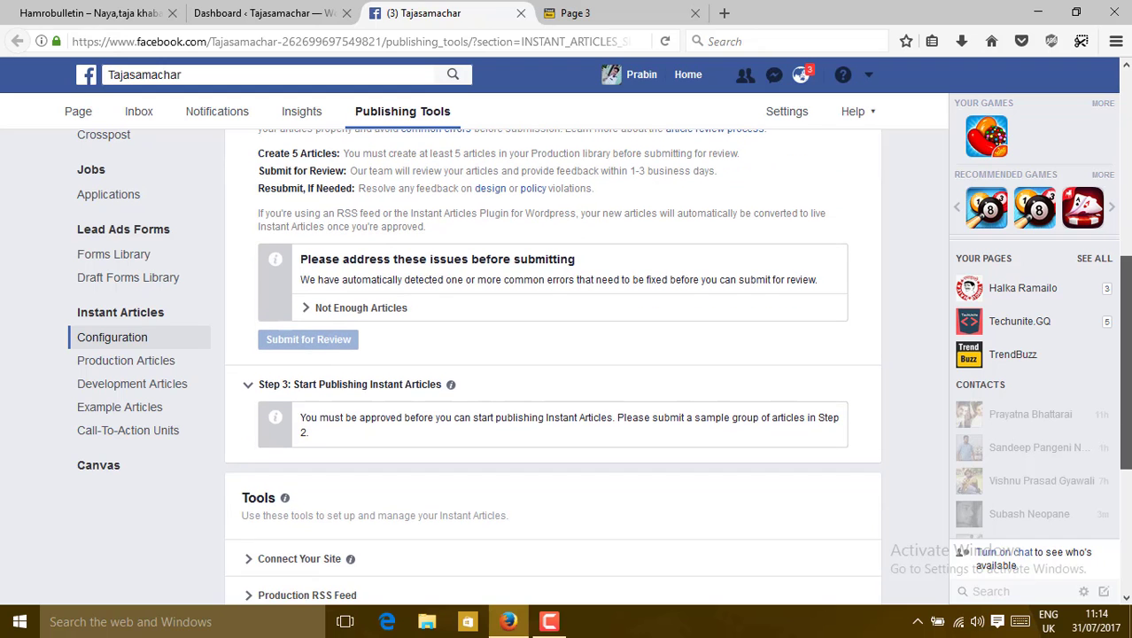
{"action": "scroll", "coordinate": [1127, 217], "scroll_direction": "up", "scroll_amount": 10}
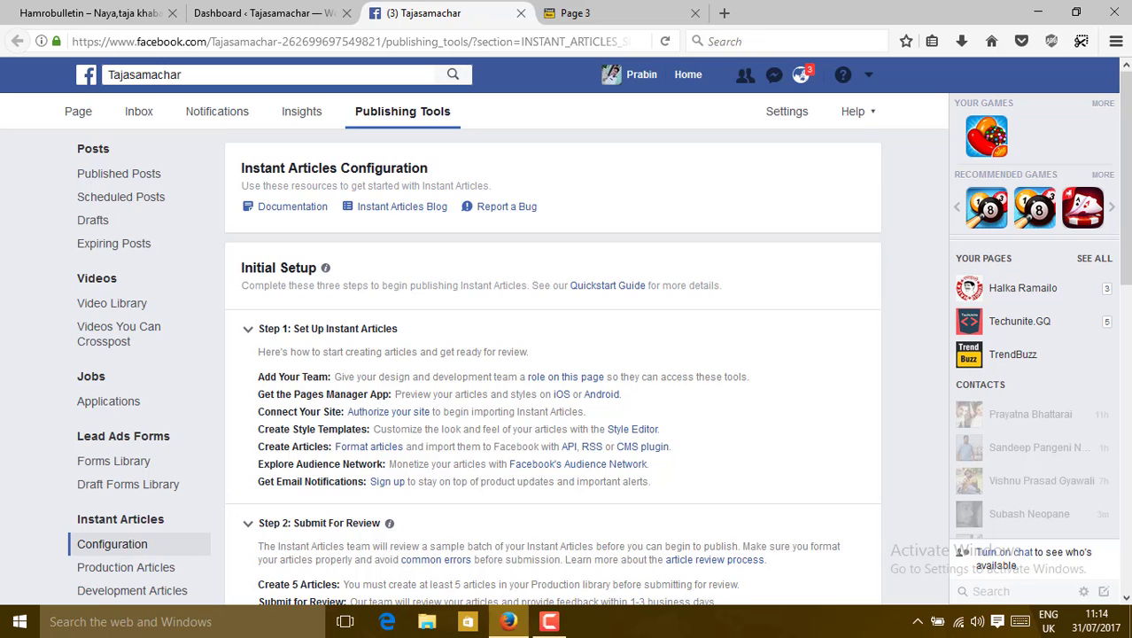
{"action": "scroll", "coordinate": [553, 354], "scroll_direction": "down", "scroll_amount": 5}
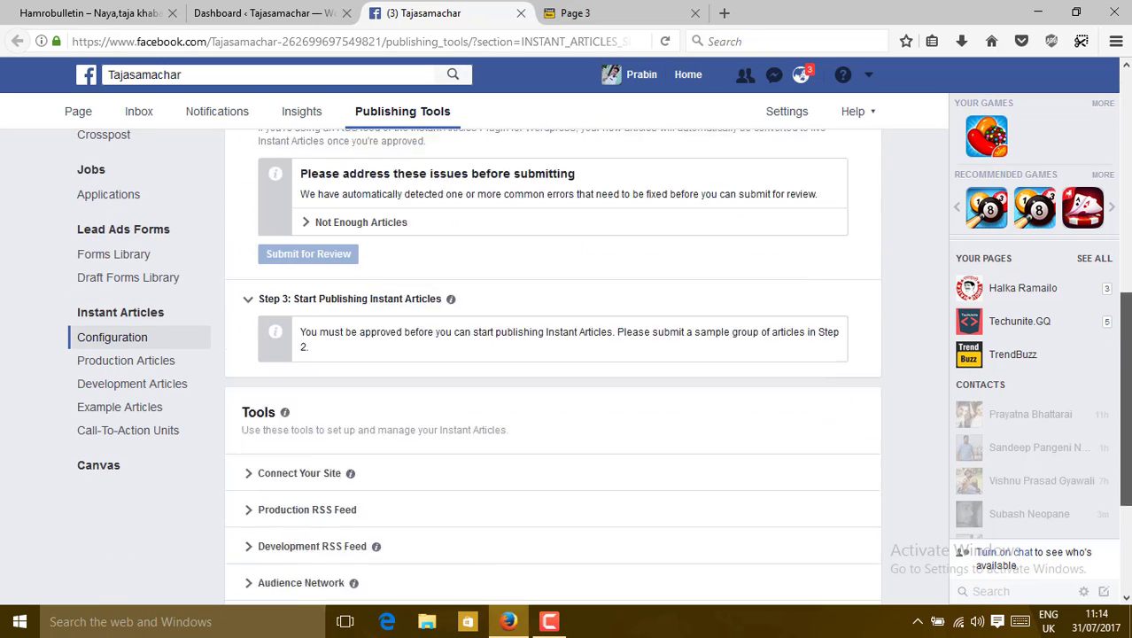
{"action": "scroll", "coordinate": [450, 572], "scroll_direction": "down", "scroll_amount": 2}
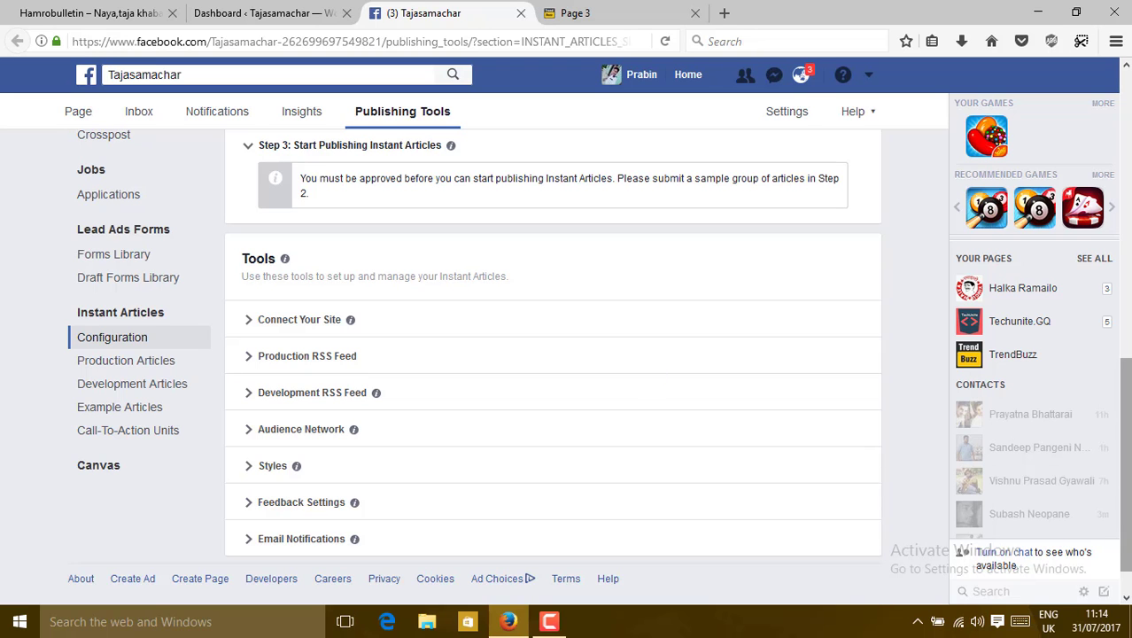
{"action": "left_click_drag", "start_coordinate": [1125, 479], "coordinate": [1125, 190]}
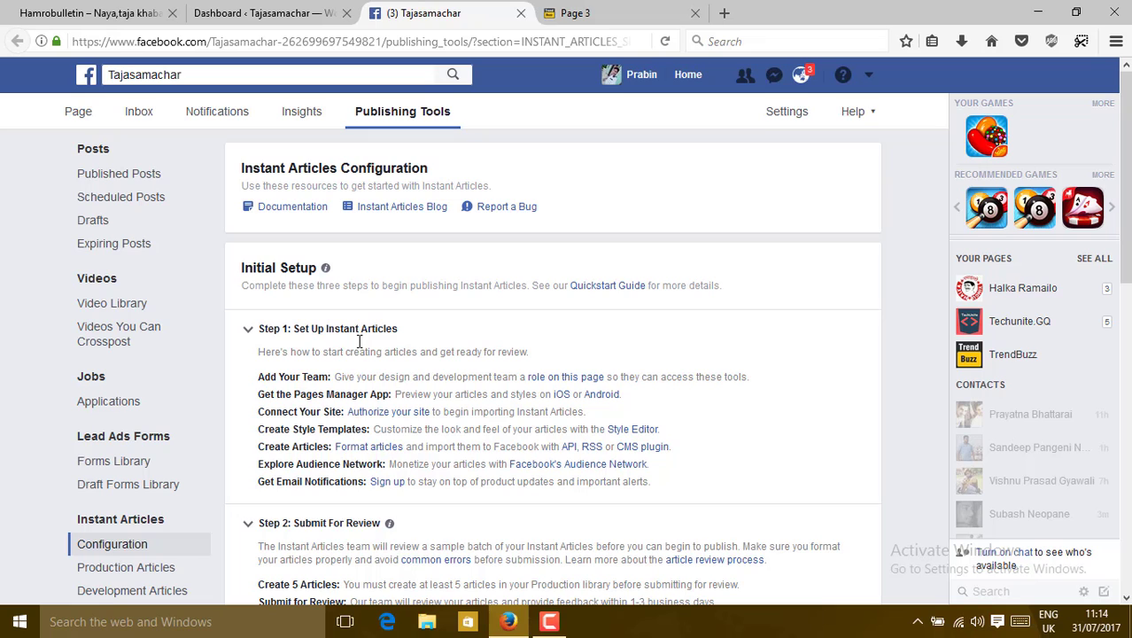
Switch to the Tajasamachar WordPress dashboard and start a new post
{"action": "left_click", "coordinate": [304, 16]}
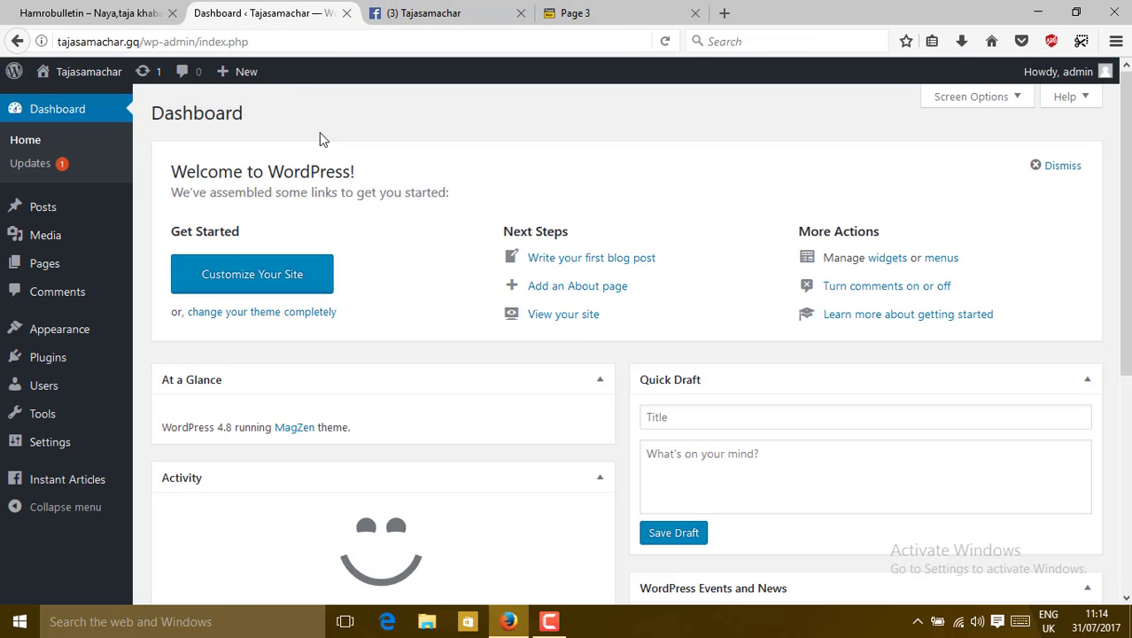
{"action": "mouse_move", "coordinate": [246, 73]}
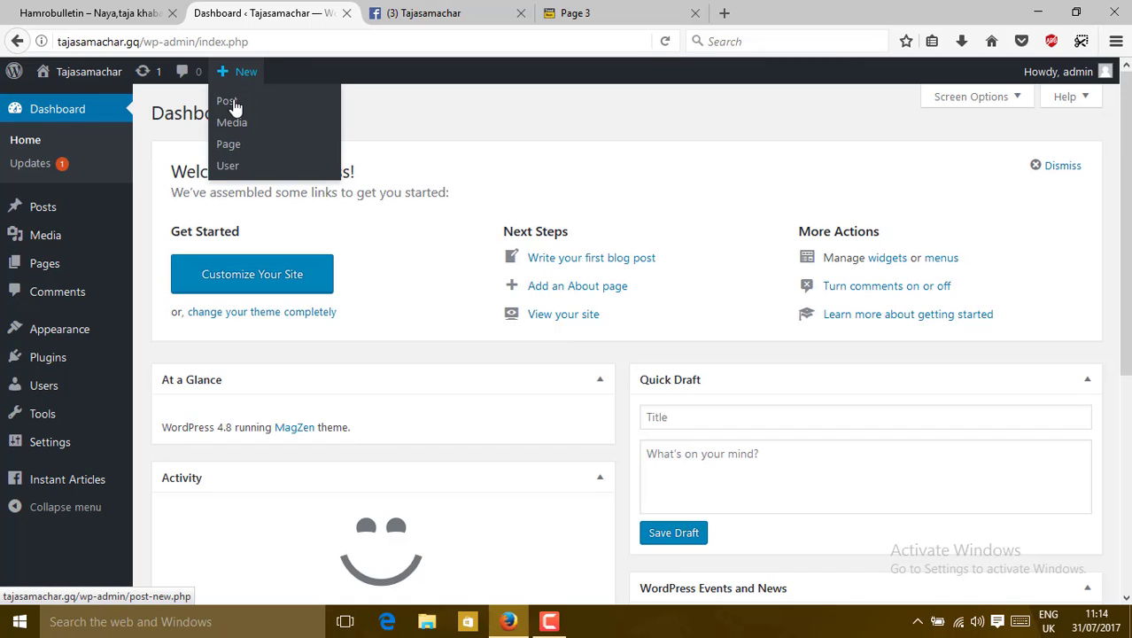
{"action": "left_click", "coordinate": [227, 108]}
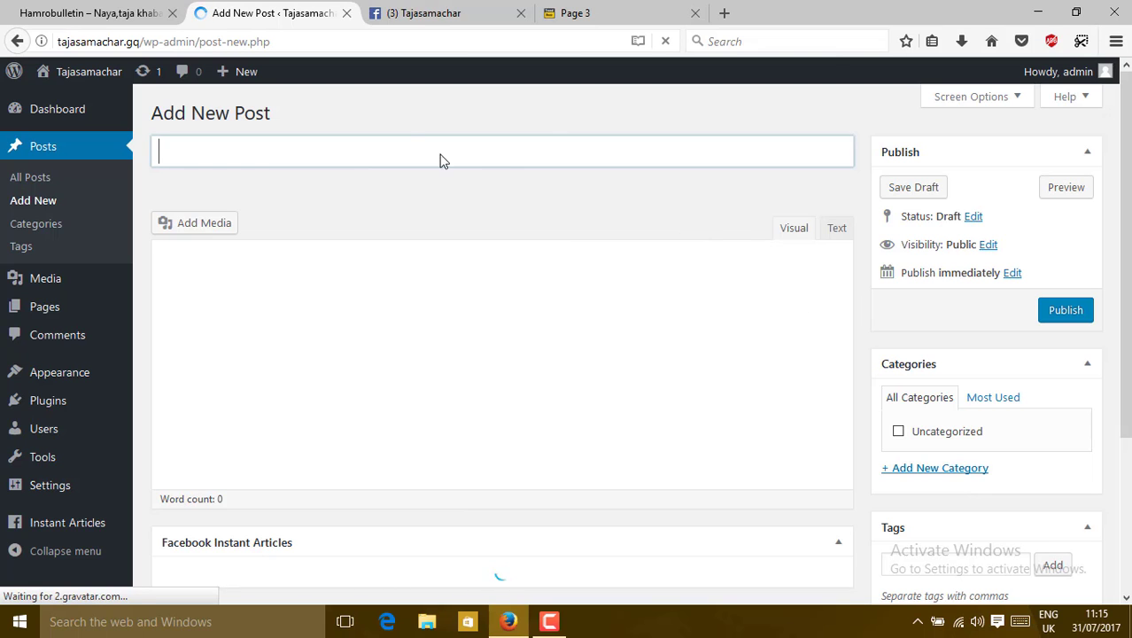
Review the Step 1 setup tasks and the Step 2 five-article requirement on Facebook's Instant Articles page, and return to the new post
{"action": "left_click", "coordinate": [470, 10]}
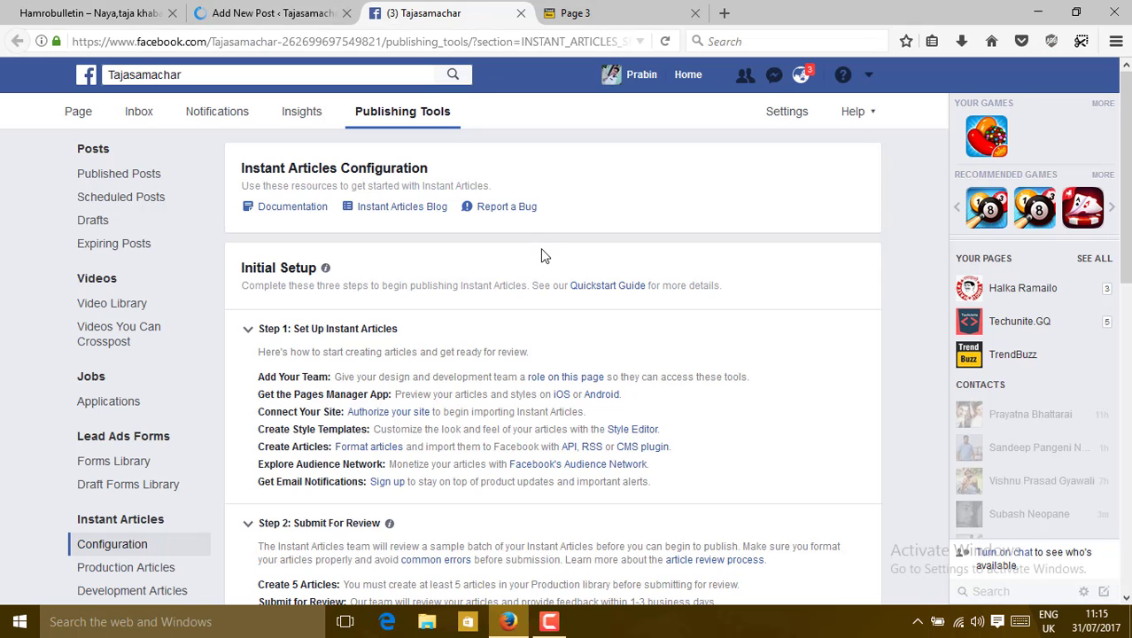
{"action": "scroll", "coordinate": [889, 228], "scroll_direction": "down", "scroll_amount": 1}
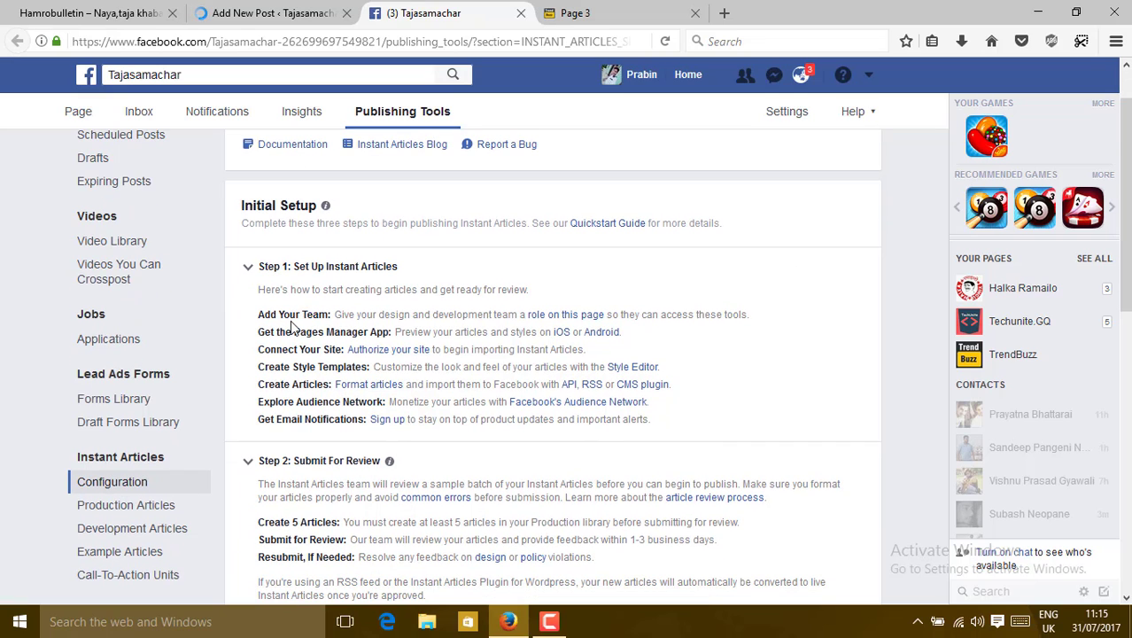
{"action": "left_click_drag", "start_coordinate": [290, 315], "coordinate": [625, 335]}
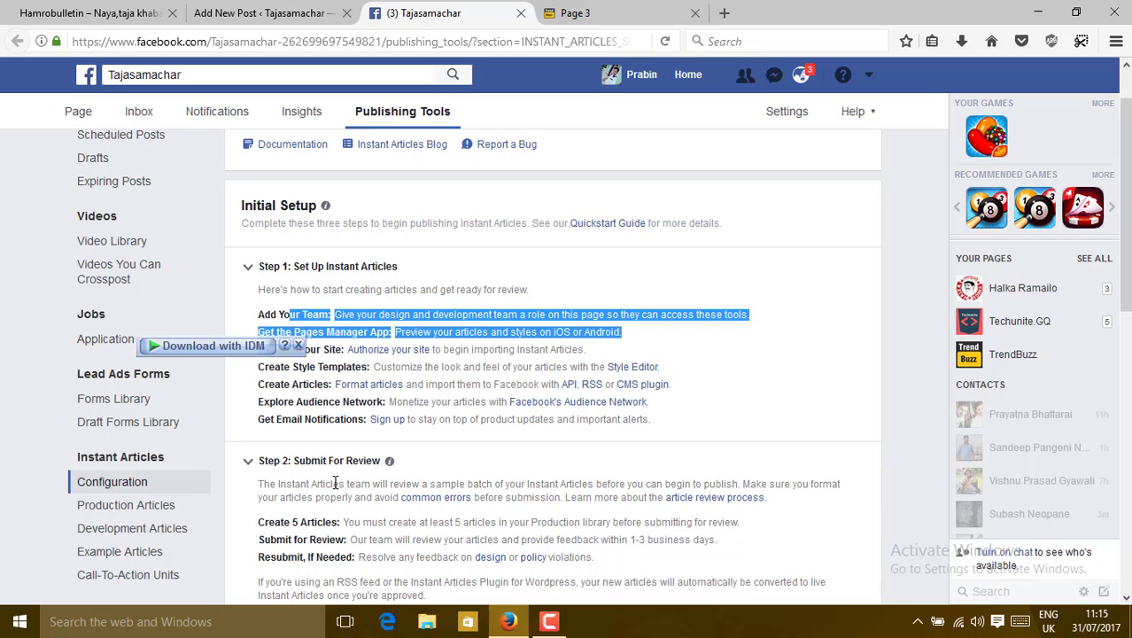
{"action": "left_click", "coordinate": [280, 523]}
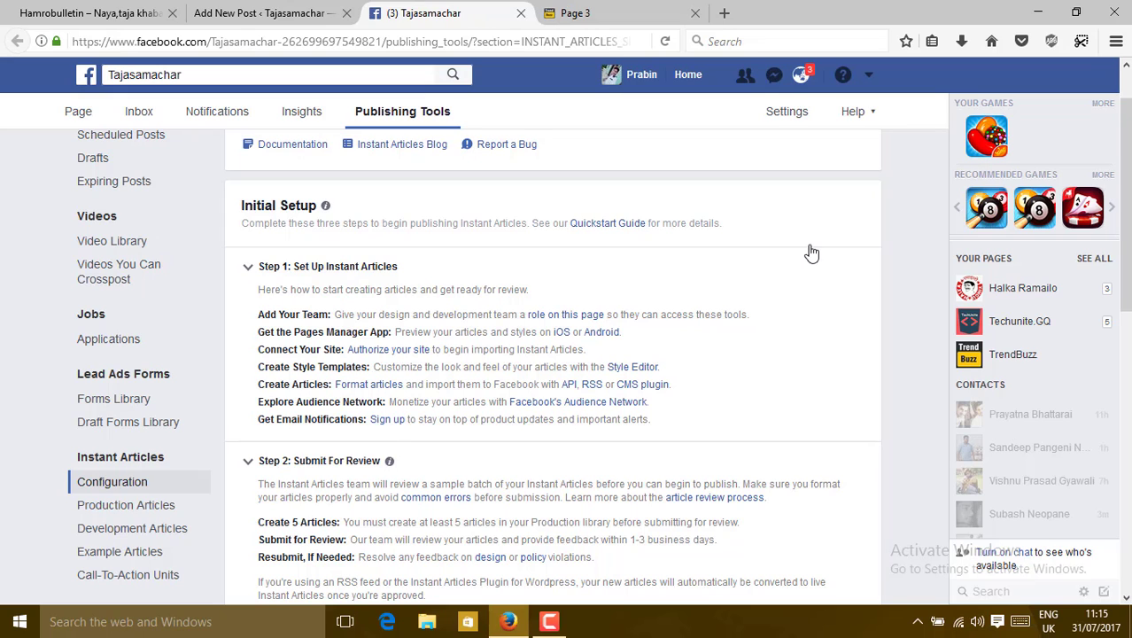
{"action": "left_click", "coordinate": [262, 11]}
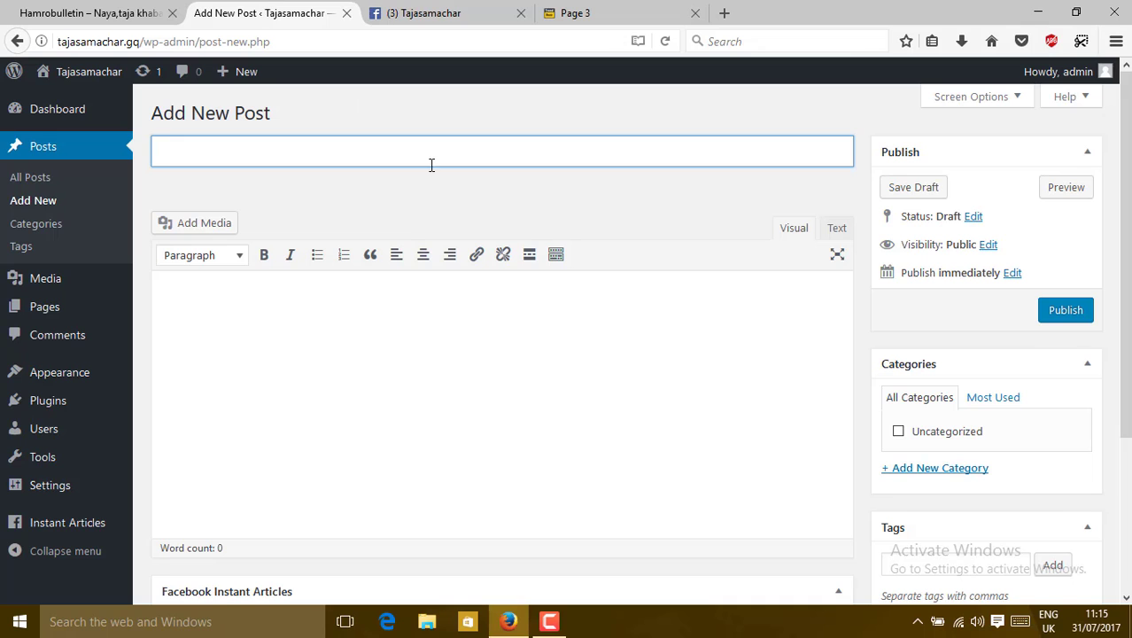
Open the TrendBuzz article "बाँदरको सेल्फी पुग्यो माथिल्लो अदालतमा" in a new tab and switch to it
{"action": "left_click", "coordinate": [597, 8]}
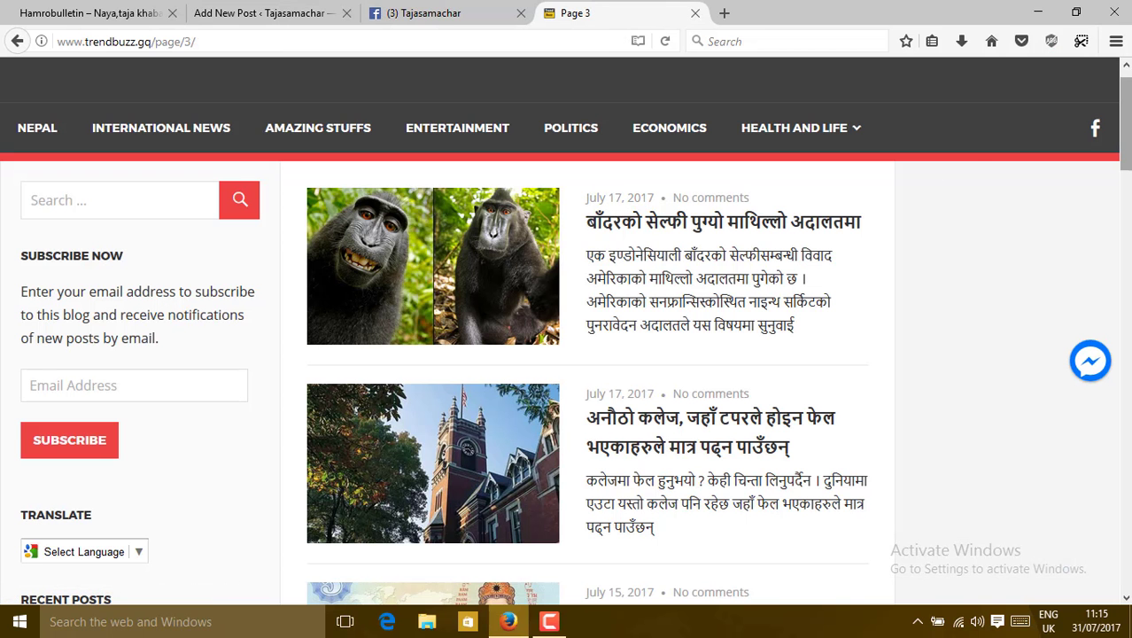
{"action": "mouse_move", "coordinate": [1126, 90]}
{"action": "left_mouse_down"}
{"action": "mouse_move", "coordinate": [1128, 167]}
{"action": "mouse_move", "coordinate": [1128, 92]}
{"action": "left_mouse_up"}
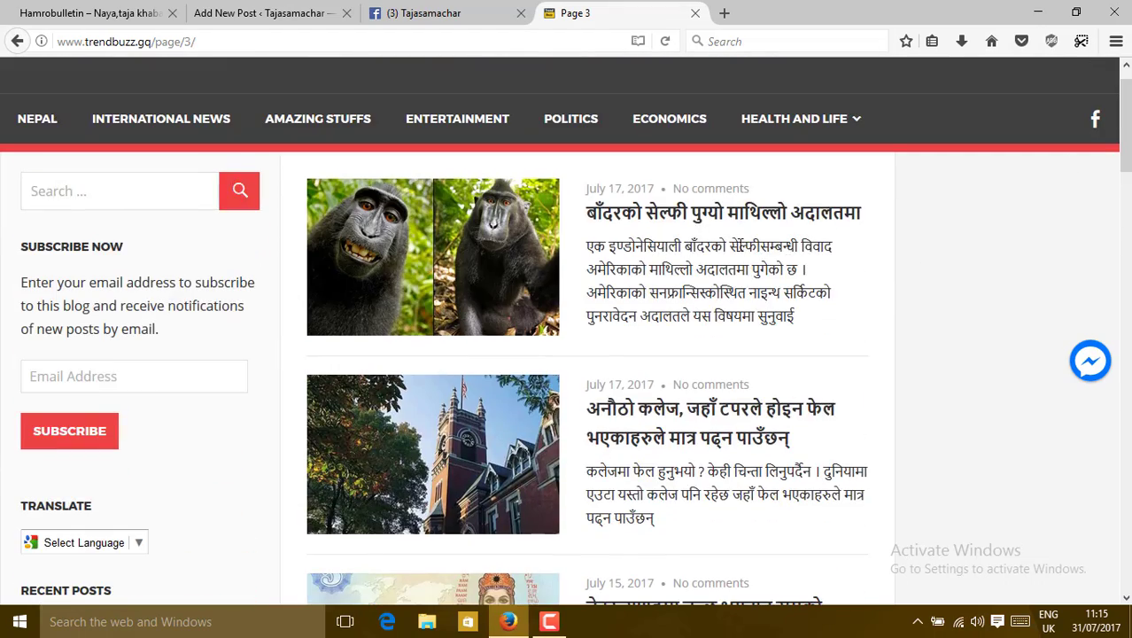
{"action": "right_click", "coordinate": [711, 218]}
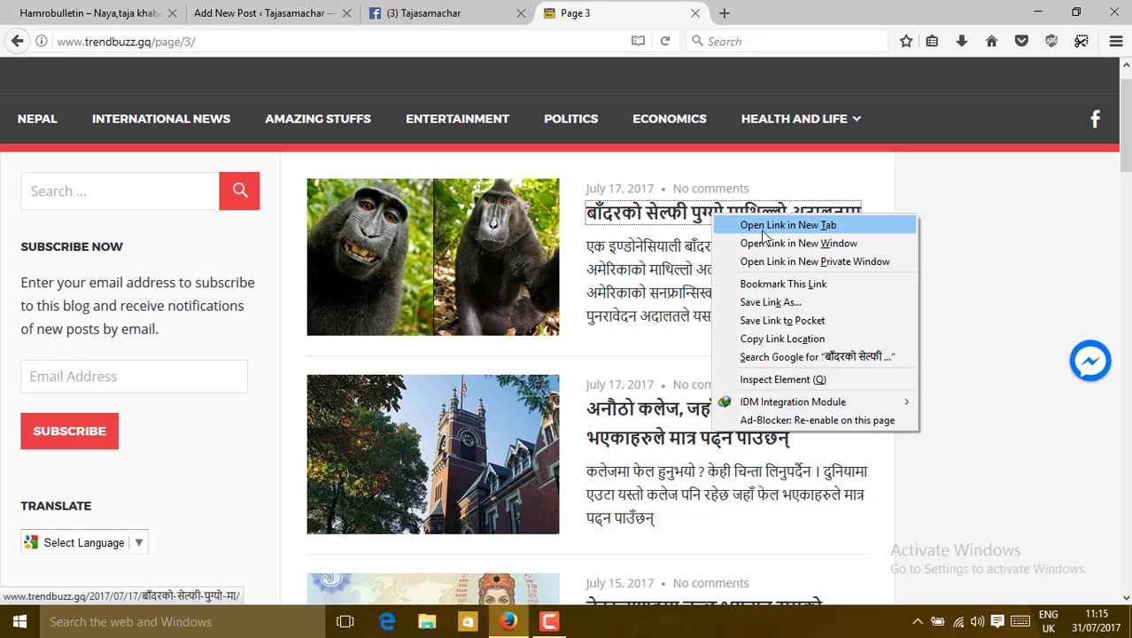
{"action": "left_click", "coordinate": [767, 231]}
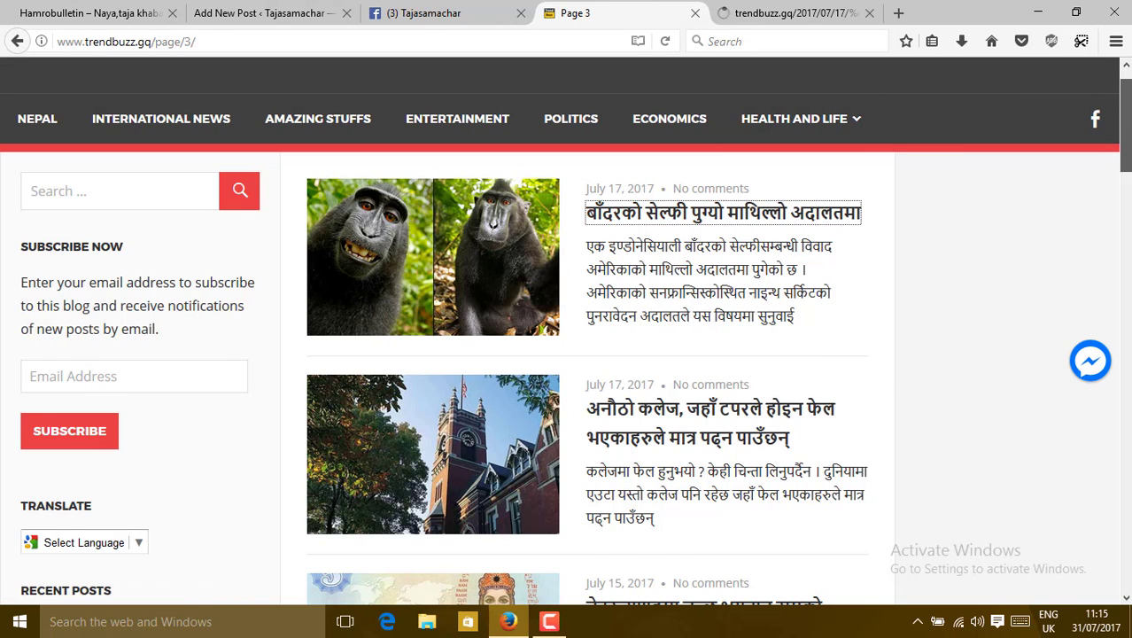
{"action": "scroll", "coordinate": [931, 221], "scroll_direction": "down", "scroll_amount": 1}
{"action": "scroll", "coordinate": [842, 133], "scroll_direction": "up", "scroll_amount": 2}
{"action": "left_click", "coordinate": [782, 9]}
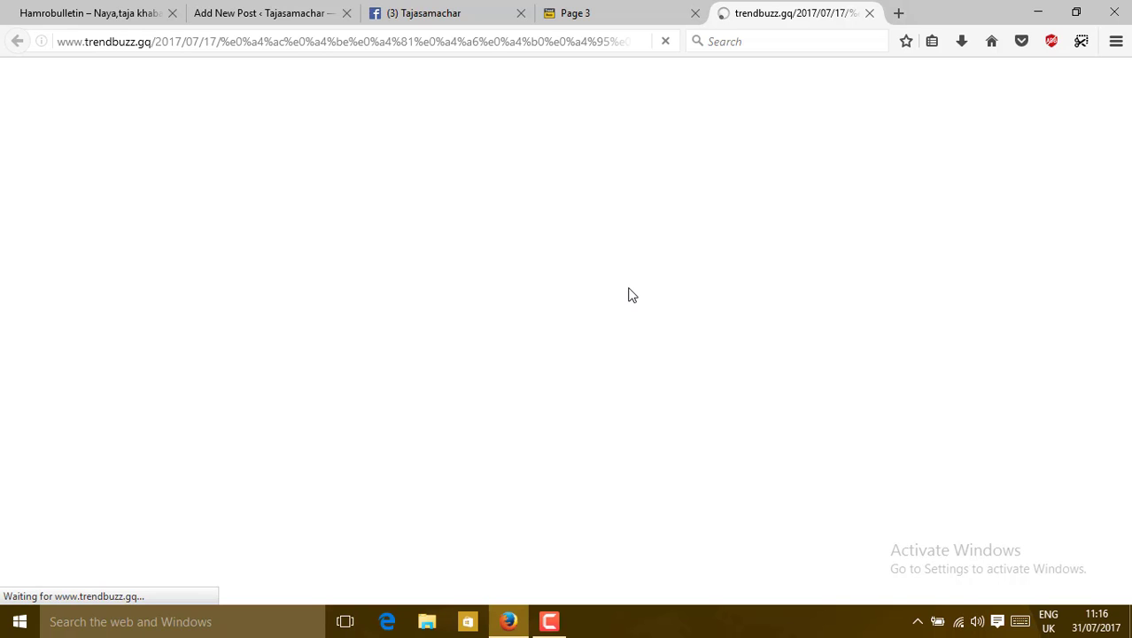
{"action": "left_click", "coordinate": [898, 14]}
{"action": "type", "text": "gostream.is/"}
{"action": "key", "text": "Right"}
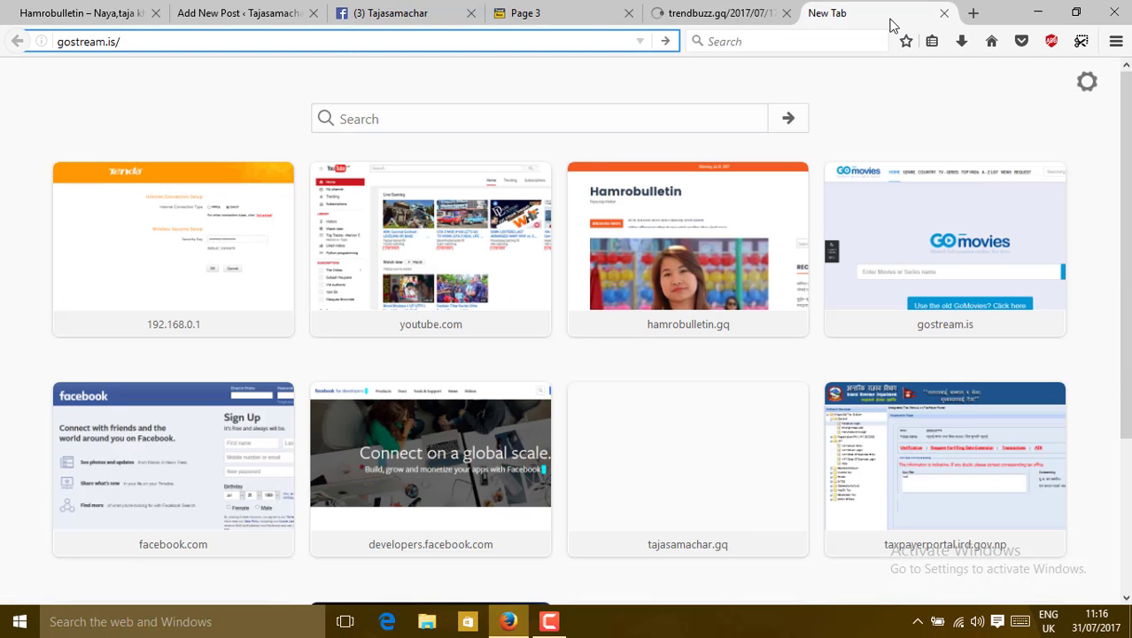
{"action": "key", "text": "ctrl+a"}
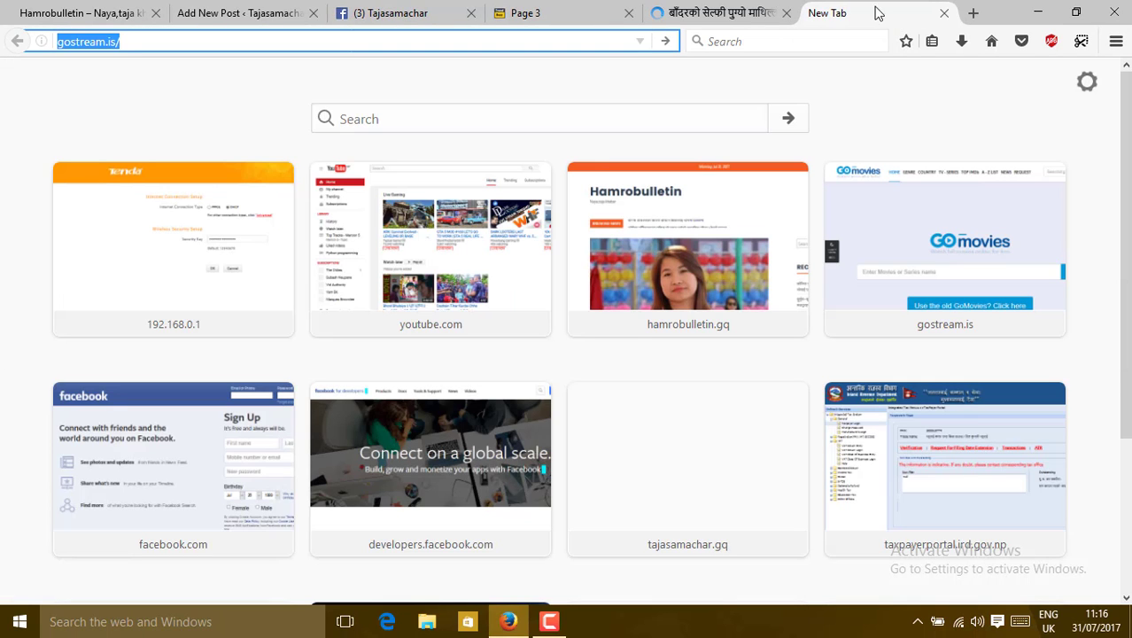
Copy the headline "बाँदरको सेल्फी पुग्यो माथिल्लो अदालतमा" from the TrendBuzz article and paste it as the new WordPress post's title
{"action": "left_click", "coordinate": [764, 9]}
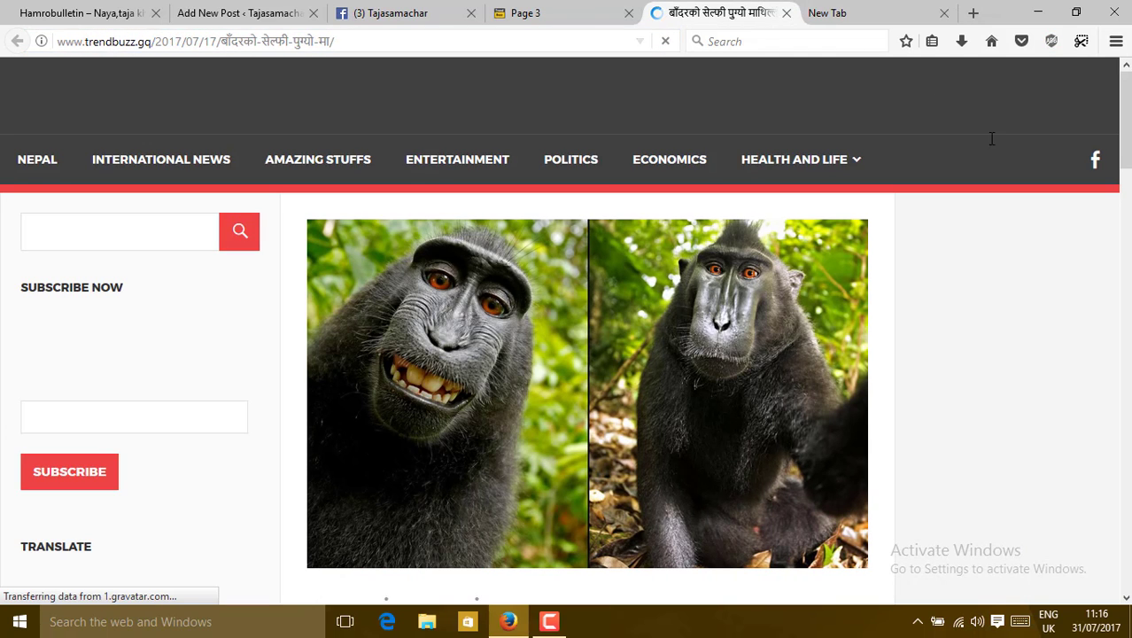
{"action": "scroll", "coordinate": [990, 139], "scroll_direction": "down", "scroll_amount": 2}
{"action": "scroll", "coordinate": [778, 237], "scroll_direction": "down", "scroll_amount": 2}
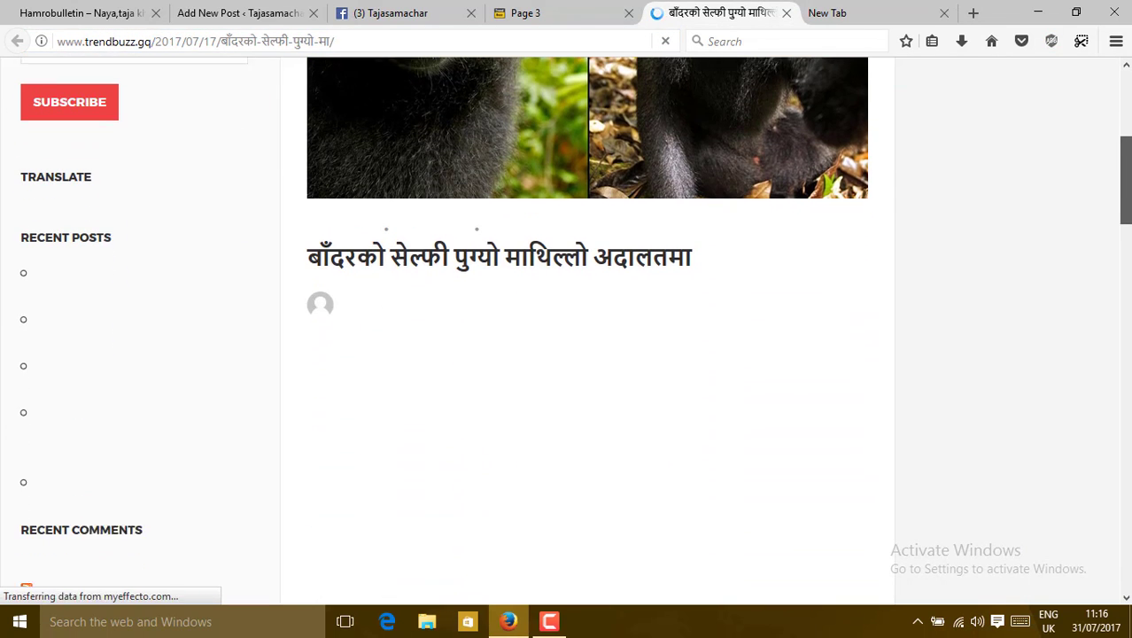
{"action": "left_click_drag", "start_coordinate": [571, 282], "coordinate": [371, 270]}
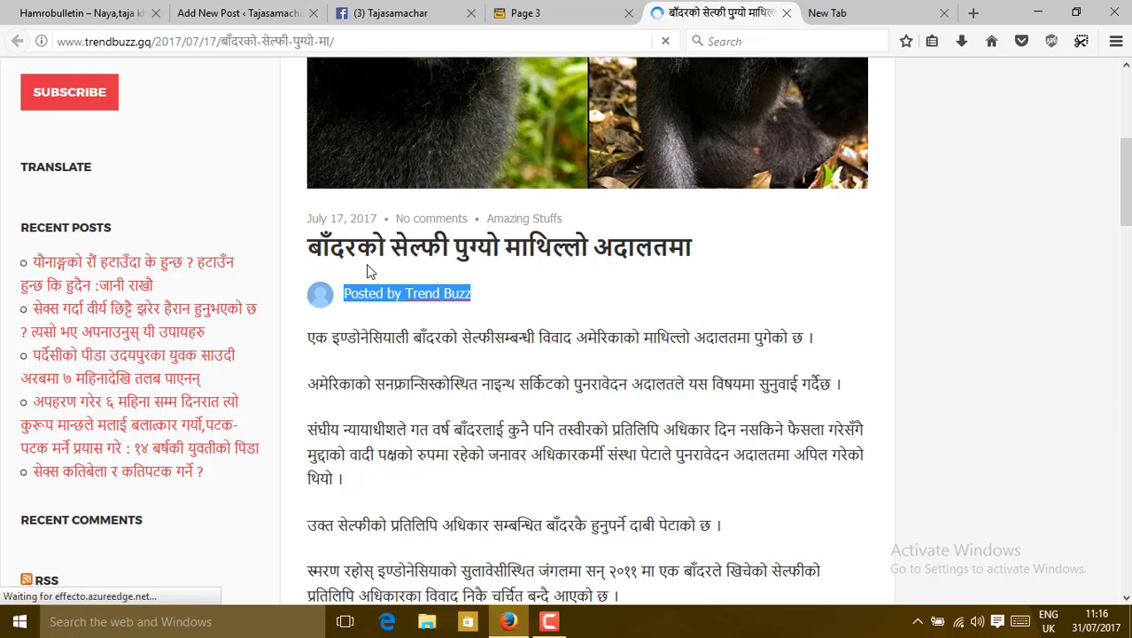
{"action": "triple_click", "coordinate": [786, 233]}
{"action": "left_click", "coordinate": [740, 266]}
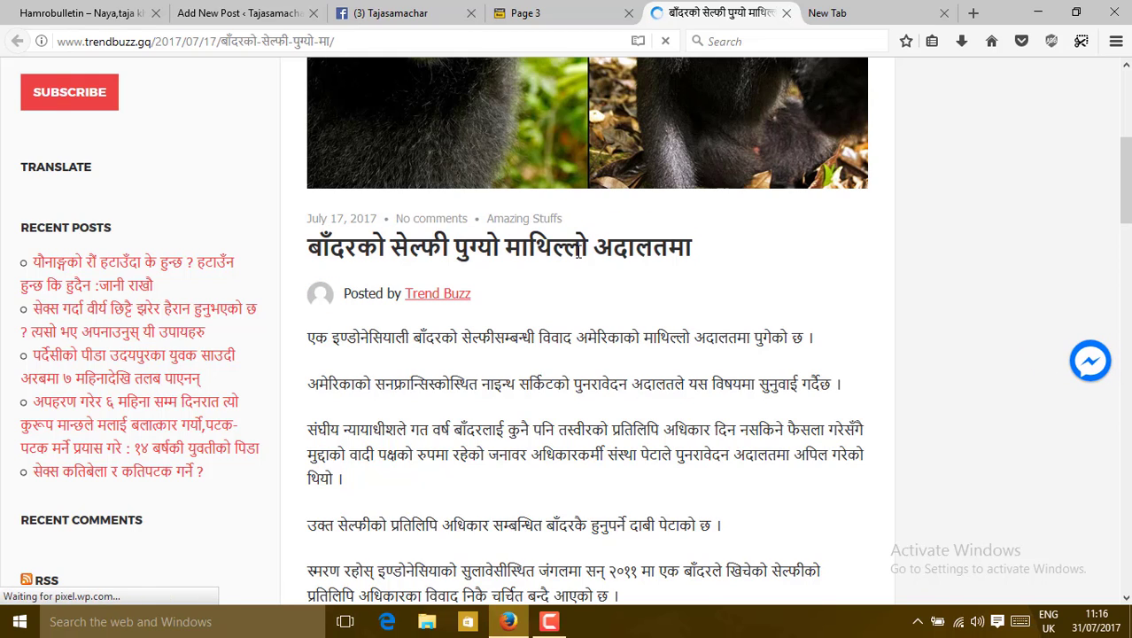
{"action": "left_click_drag", "start_coordinate": [692, 251], "coordinate": [309, 250]}
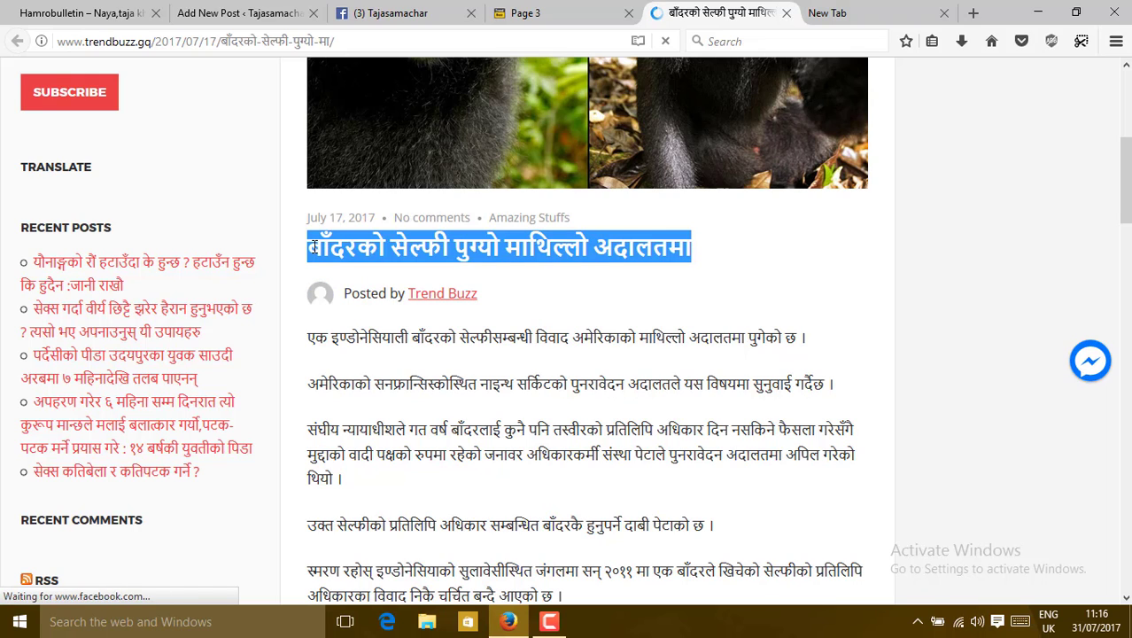
{"action": "right_click", "coordinate": [312, 247]}
{"action": "left_click", "coordinate": [365, 261]}
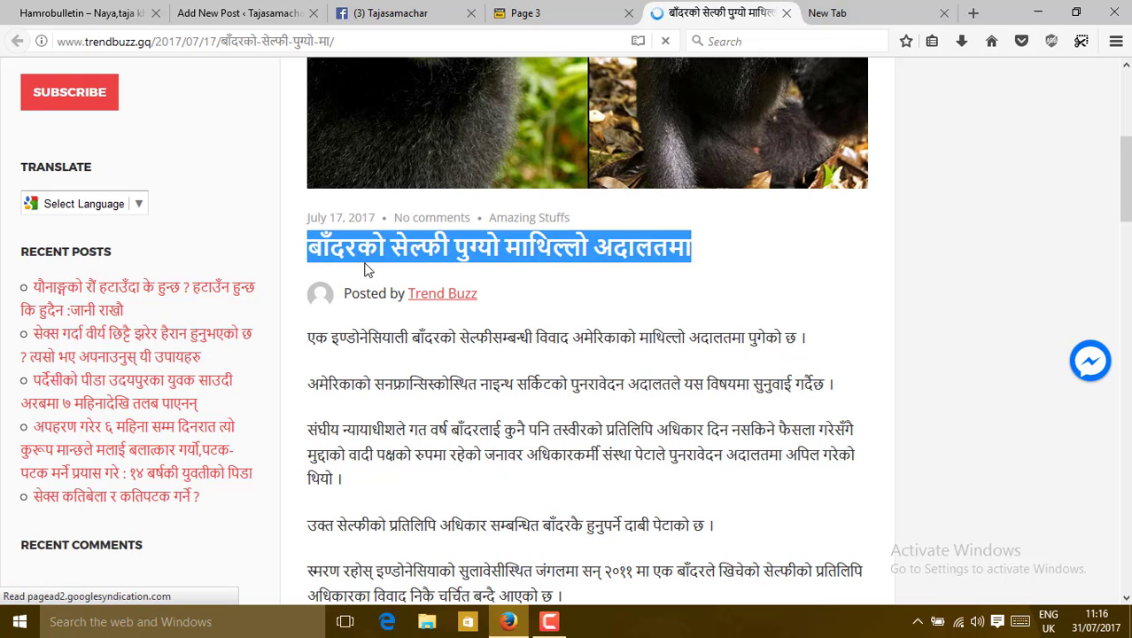
{"action": "left_click", "coordinate": [250, 16]}
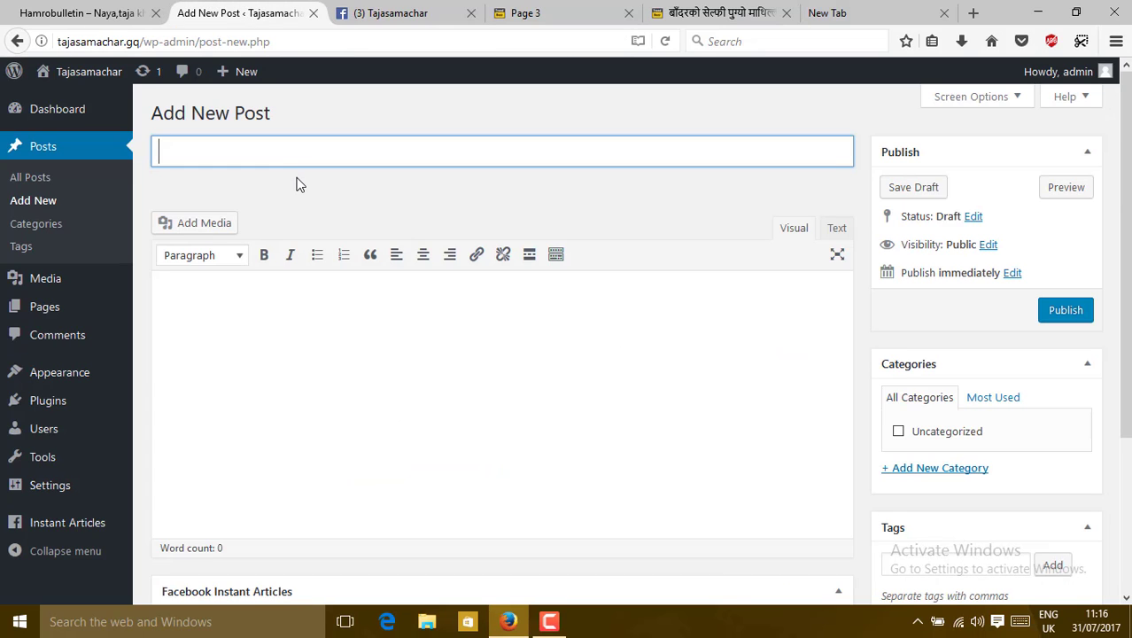
{"action": "key", "text": "ctrl+v"}
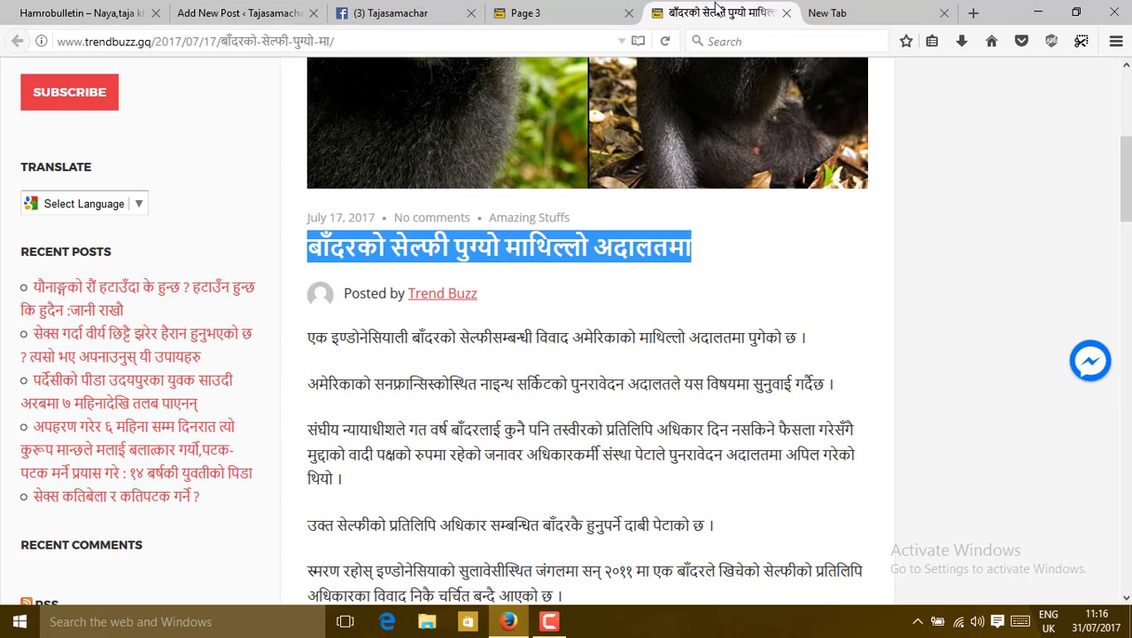
Copy the TrendBuzz article's full body text, from the first paragraph through the "(source:onlinekhabar)" line
{"action": "left_click", "coordinate": [720, 11]}
{"action": "left_click_drag", "start_coordinate": [308, 335], "coordinate": [713, 303]}
{"action": "scroll", "coordinate": [738, 367], "scroll_direction": "down", "scroll_amount": 1}
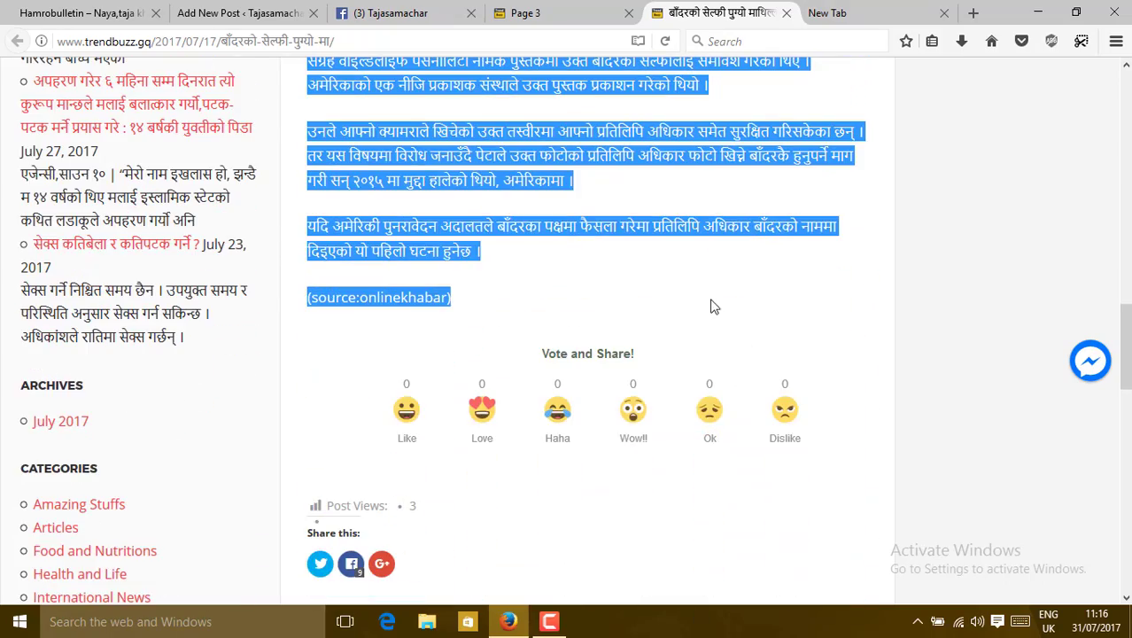
{"action": "right_click", "coordinate": [471, 250]}
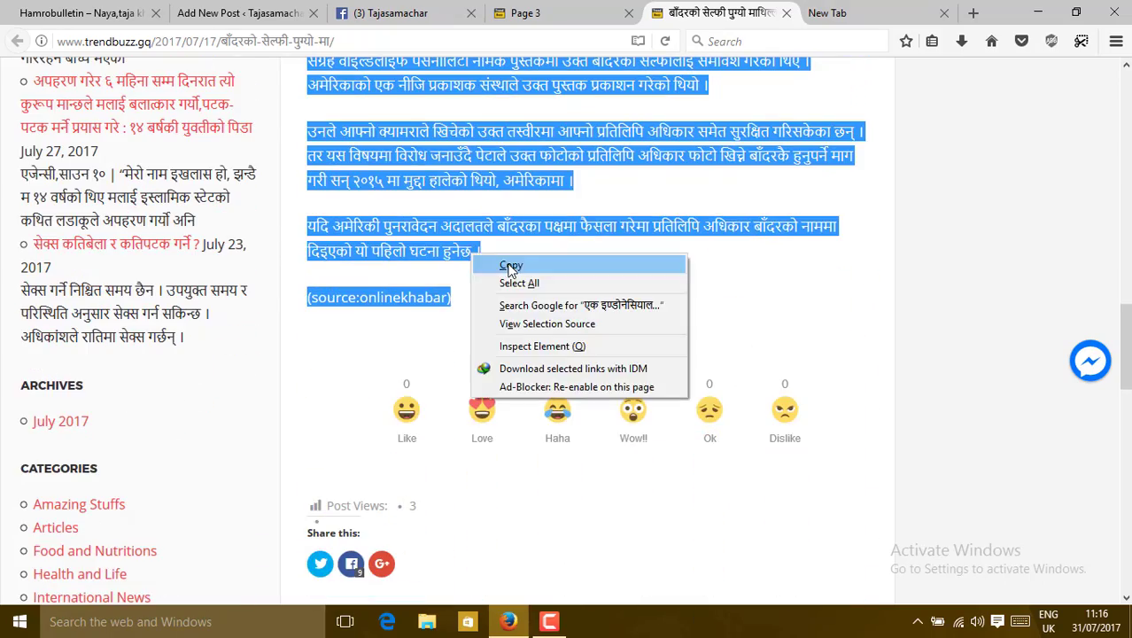
{"action": "left_click", "coordinate": [513, 266]}
Paste the copied TrendBuzz article body into the new post's content and check it through to the "(source:onlinekhabar)" line
{"action": "left_click", "coordinate": [240, 12]}
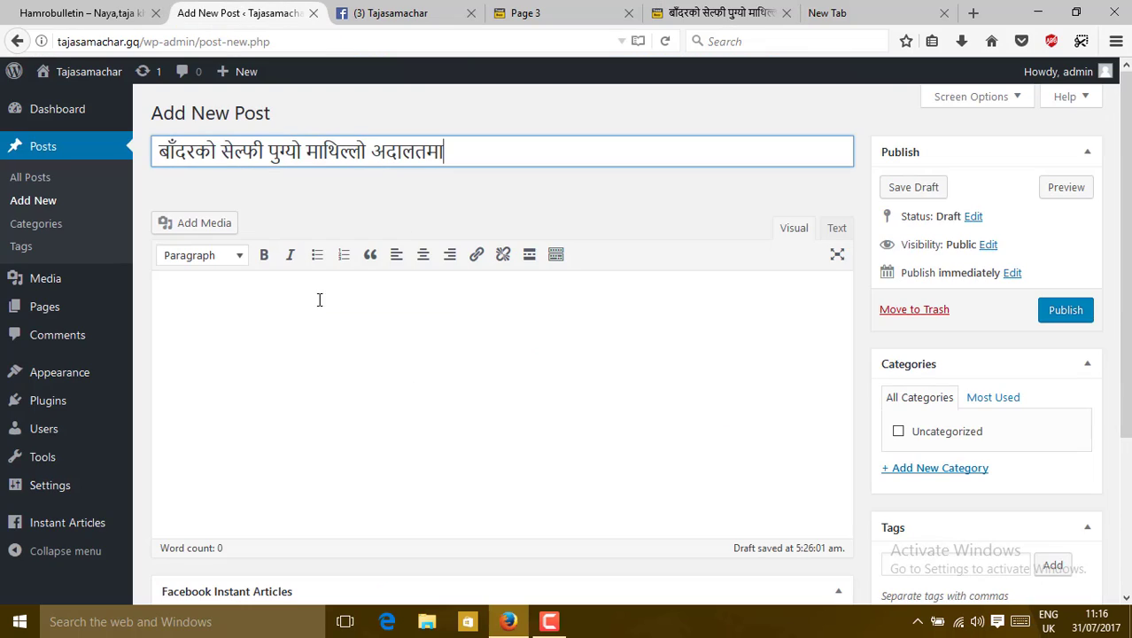
{"action": "left_click", "coordinate": [227, 348]}
{"action": "right_click", "coordinate": [228, 350]}
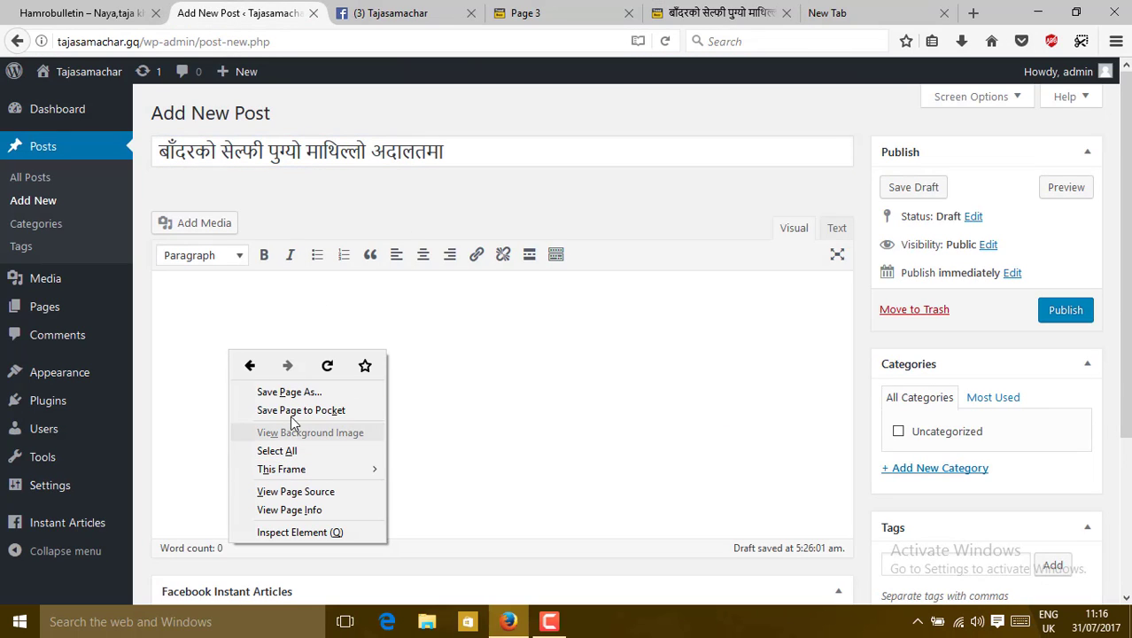
{"action": "right_click", "coordinate": [195, 298]}
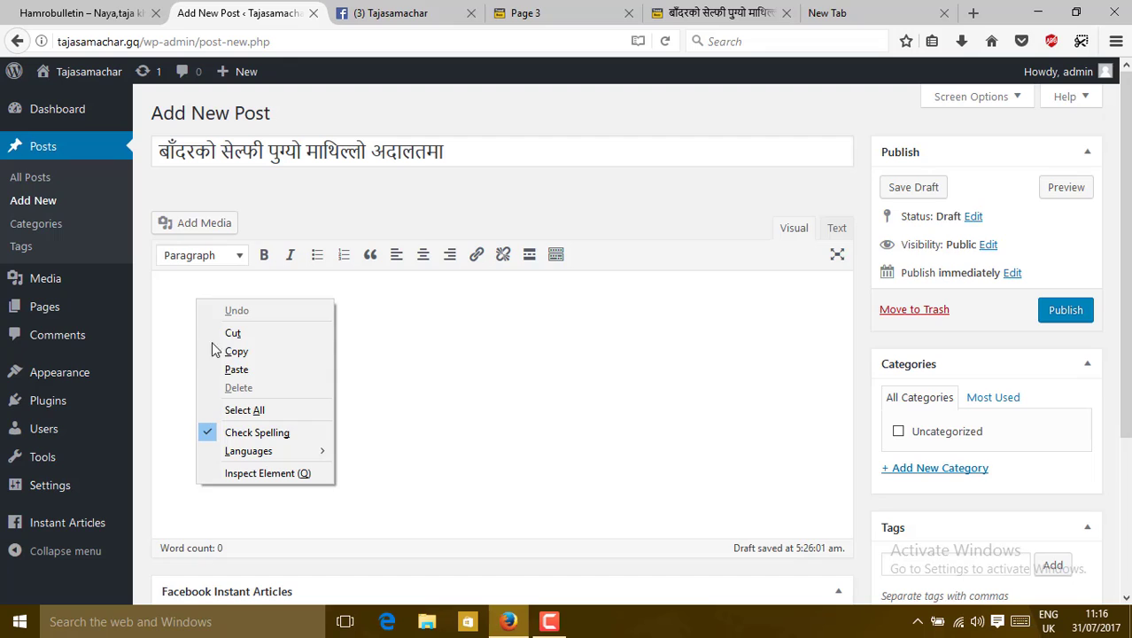
{"action": "left_click", "coordinate": [239, 369]}
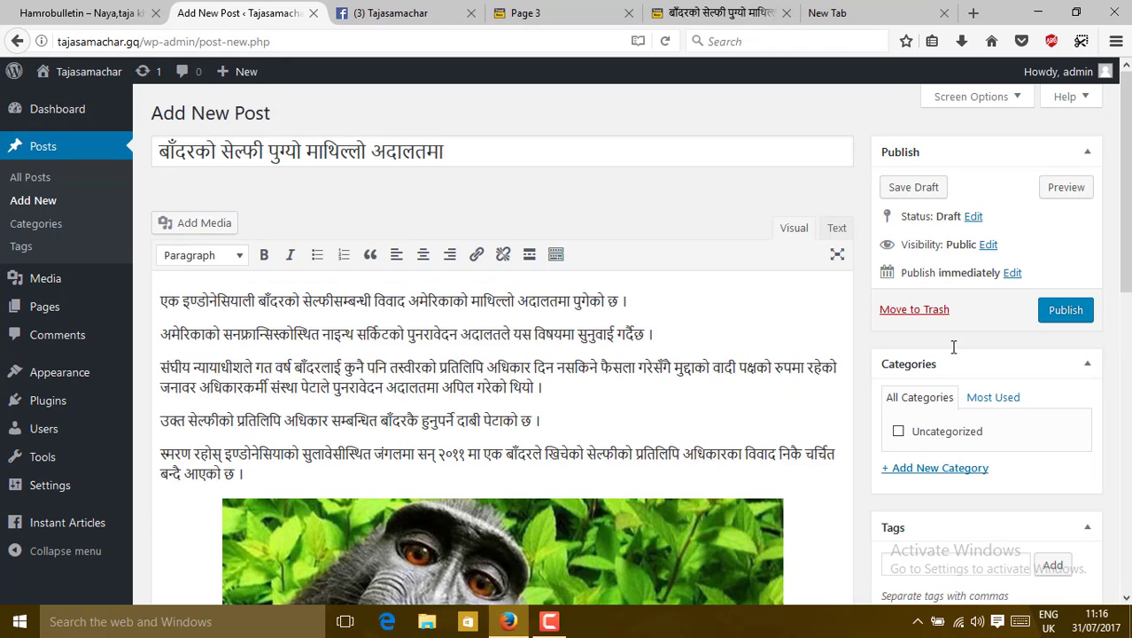
{"action": "key", "text": "ctrl+End"}
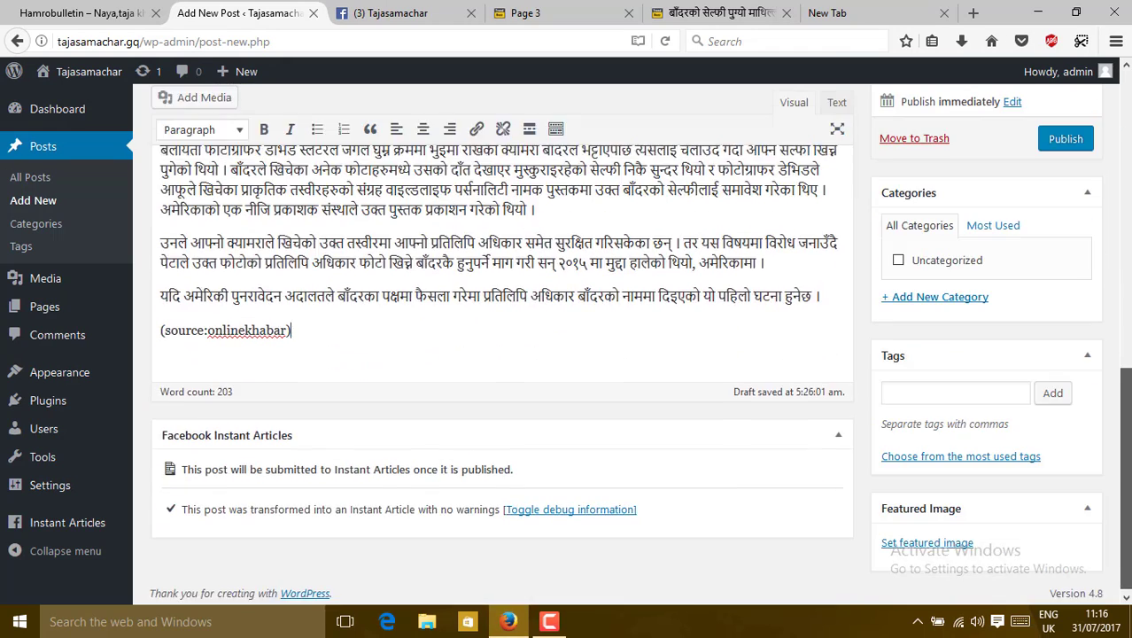
{"action": "key", "text": "ctrl+Home"}
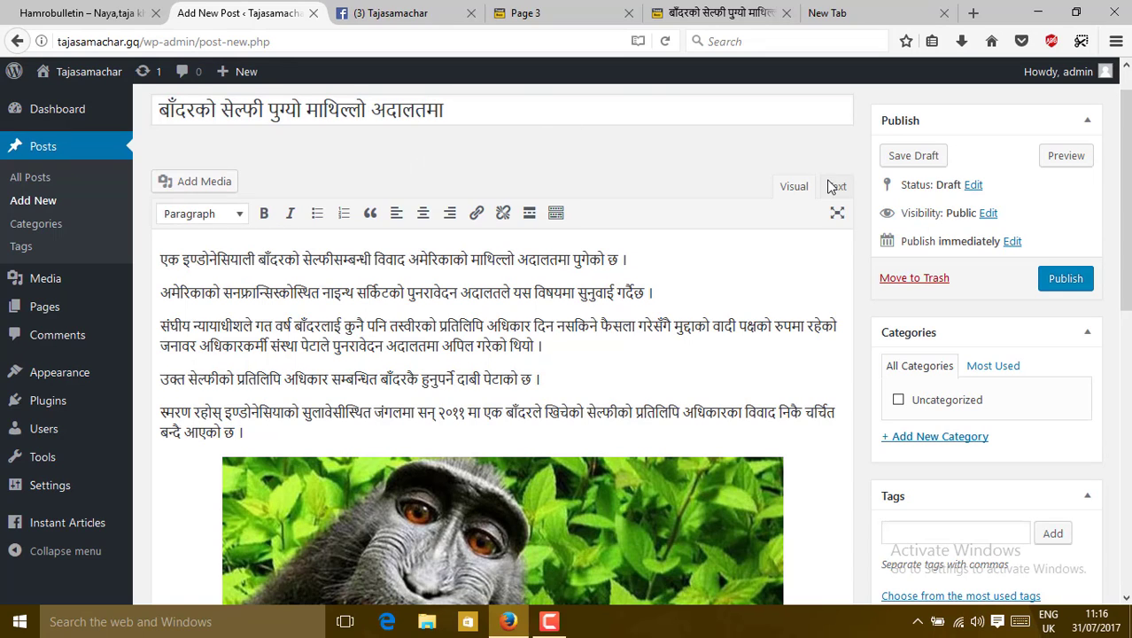
{"action": "scroll", "coordinate": [454, 216], "scroll_direction": "up", "scroll_amount": 1}
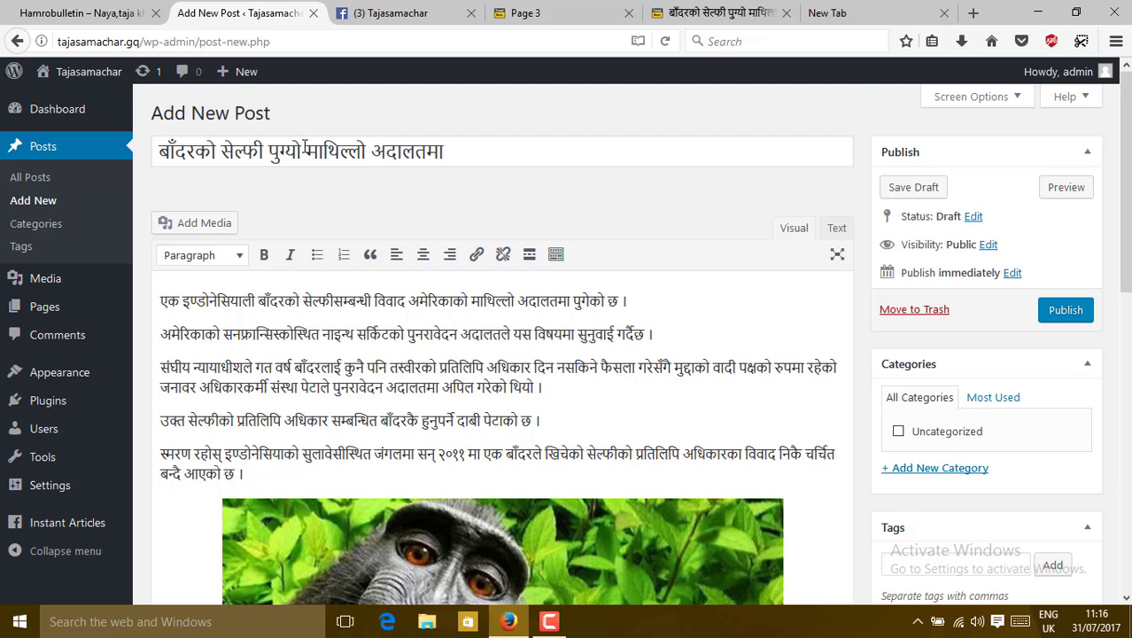
{"action": "left_click", "coordinate": [446, 152]}
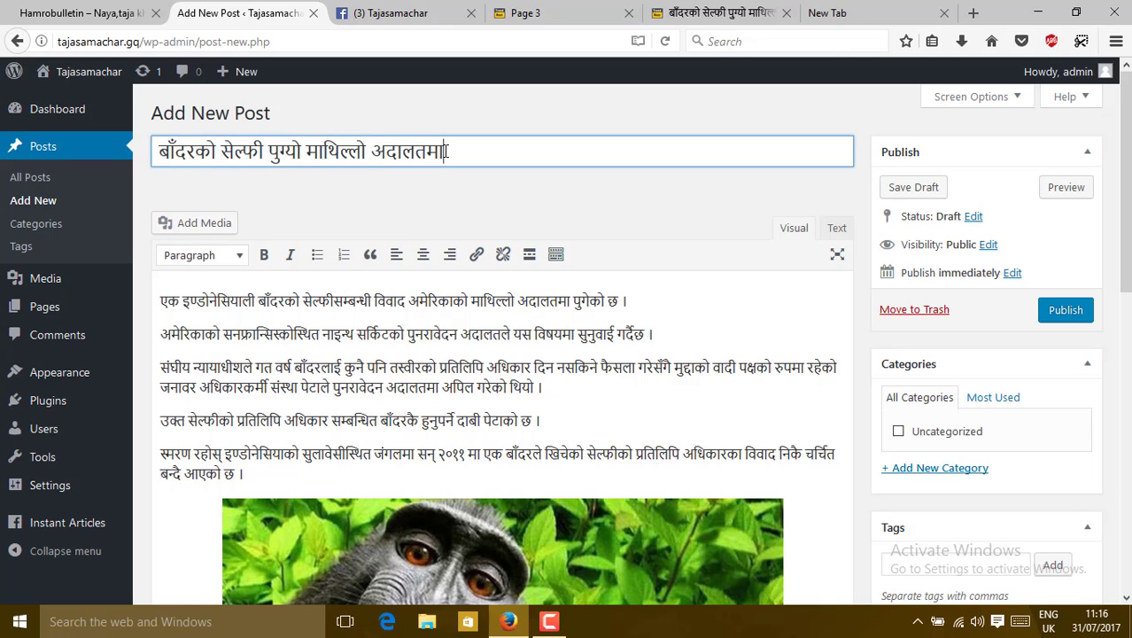
{"action": "left_click", "coordinate": [267, 334]}
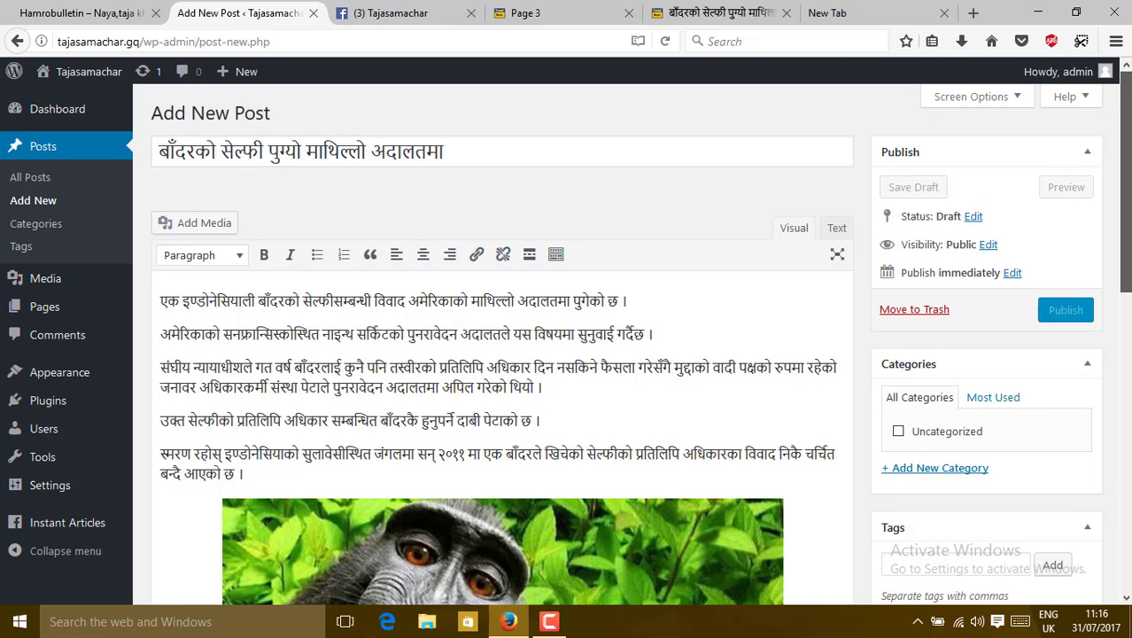
{"action": "left_click_drag", "start_coordinate": [1125, 177], "coordinate": [1125, 274]}
{"action": "scroll", "coordinate": [474, 157], "scroll_direction": "up", "scroll_amount": 5}
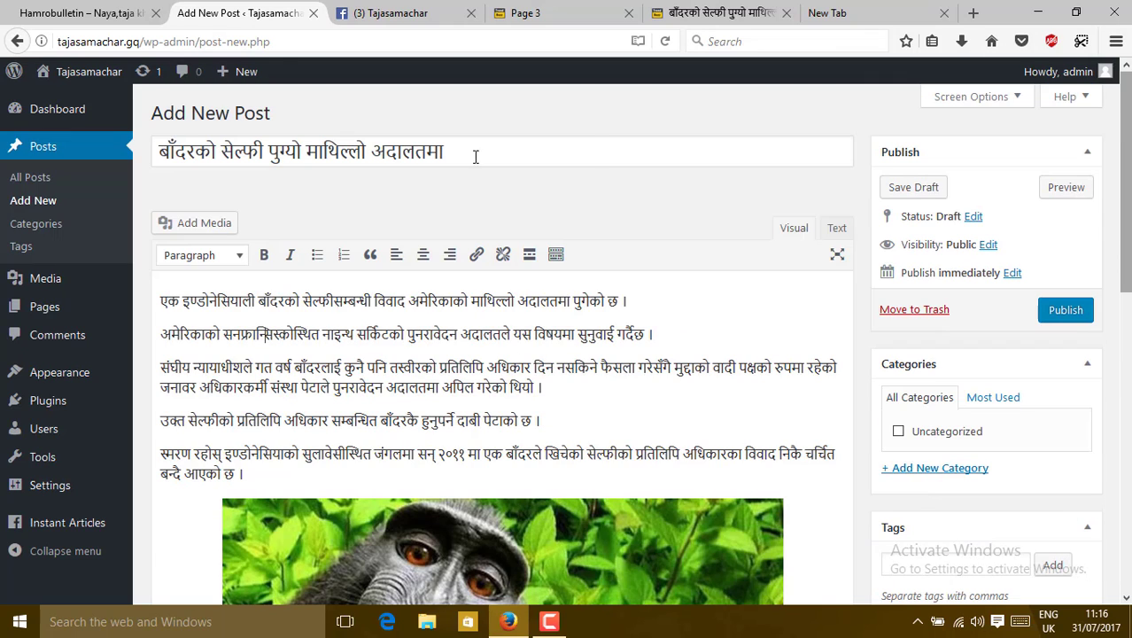
Copy the post title "बाँदरको सेल्फी पुग्यो माथिल्लो अदालतमा" into the tags field and assign the Uncategorized category
{"action": "left_click", "coordinate": [487, 152]}
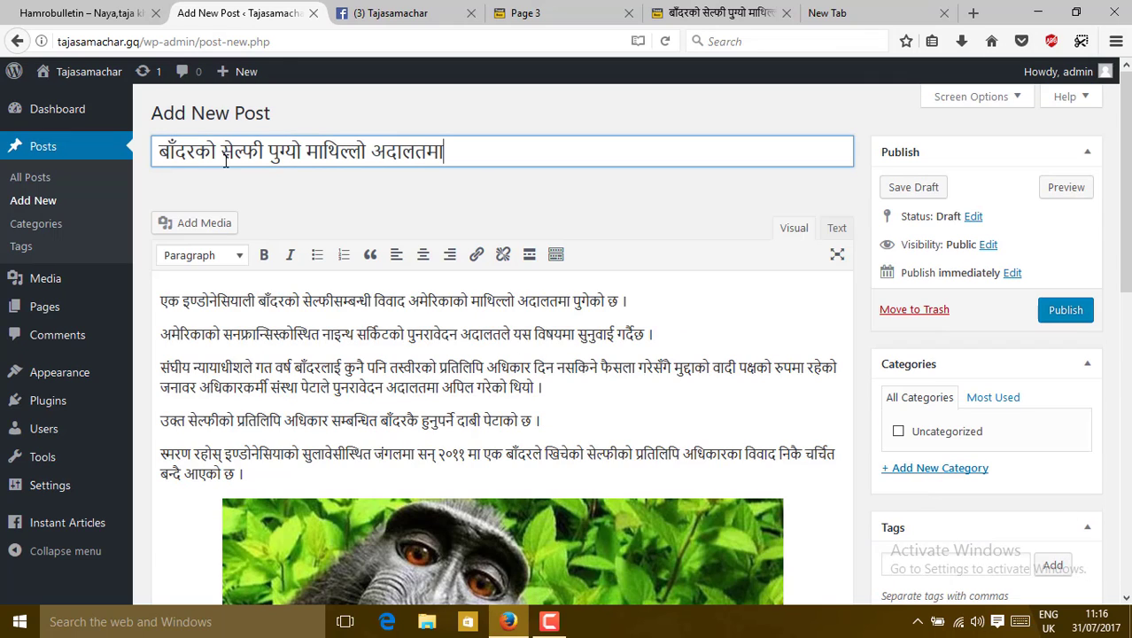
{"action": "left_click", "coordinate": [163, 151], "text": "shift"}
{"action": "key", "text": "ctrl+c"}
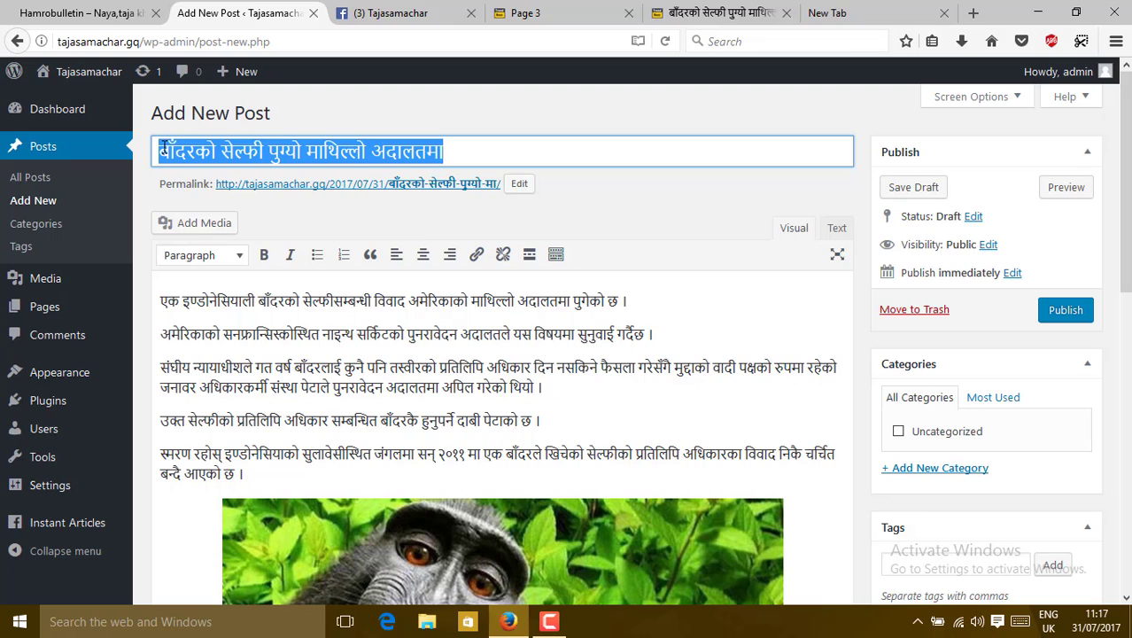
{"action": "left_click", "coordinate": [922, 565]}
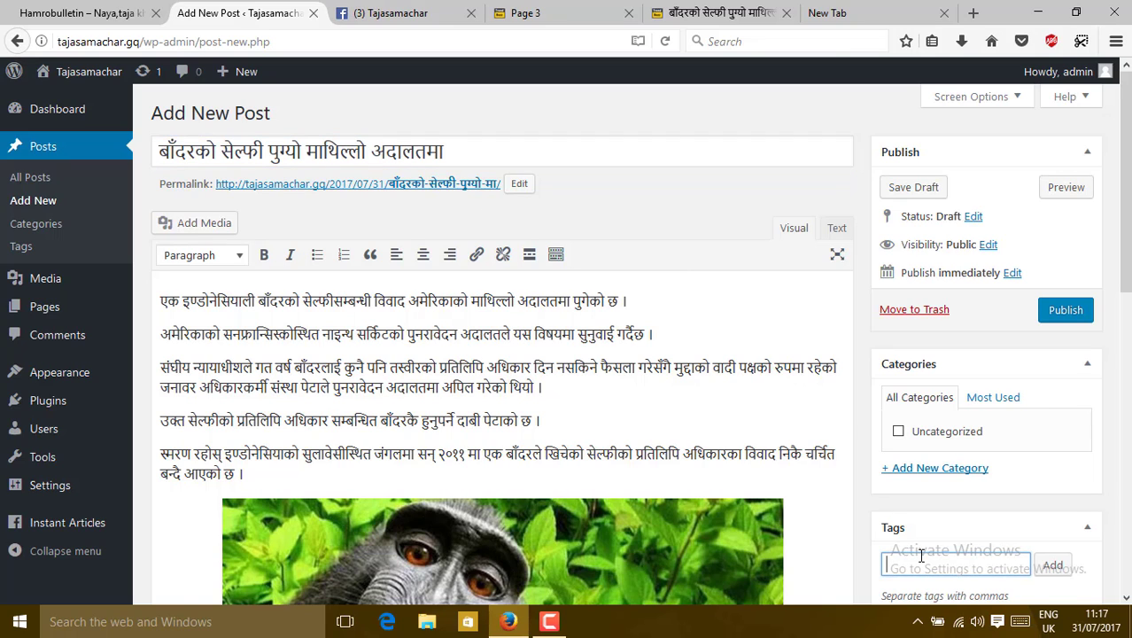
{"action": "key", "text": "ctrl+v"}
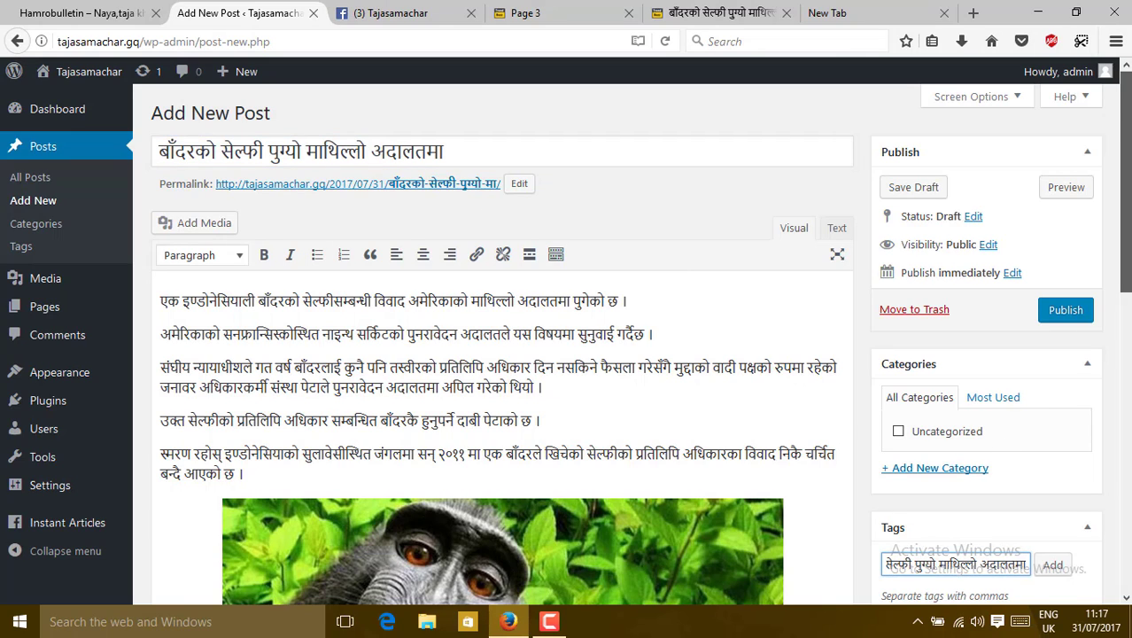
{"action": "scroll", "coordinate": [948, 292], "scroll_direction": "down", "scroll_amount": 2}
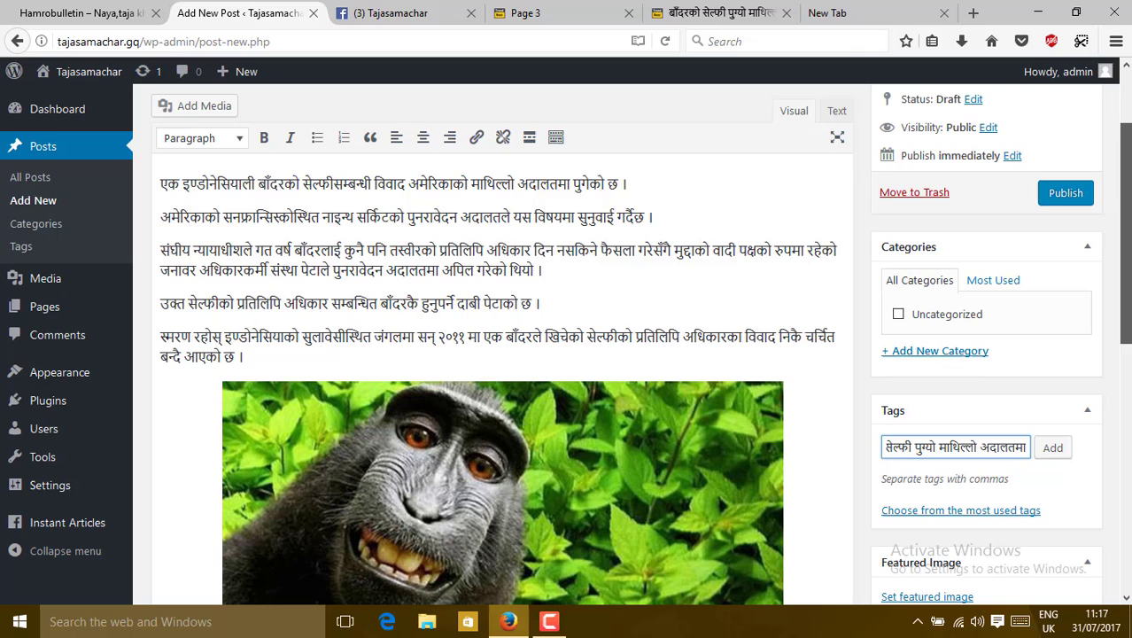
{"action": "left_click", "coordinate": [899, 316]}
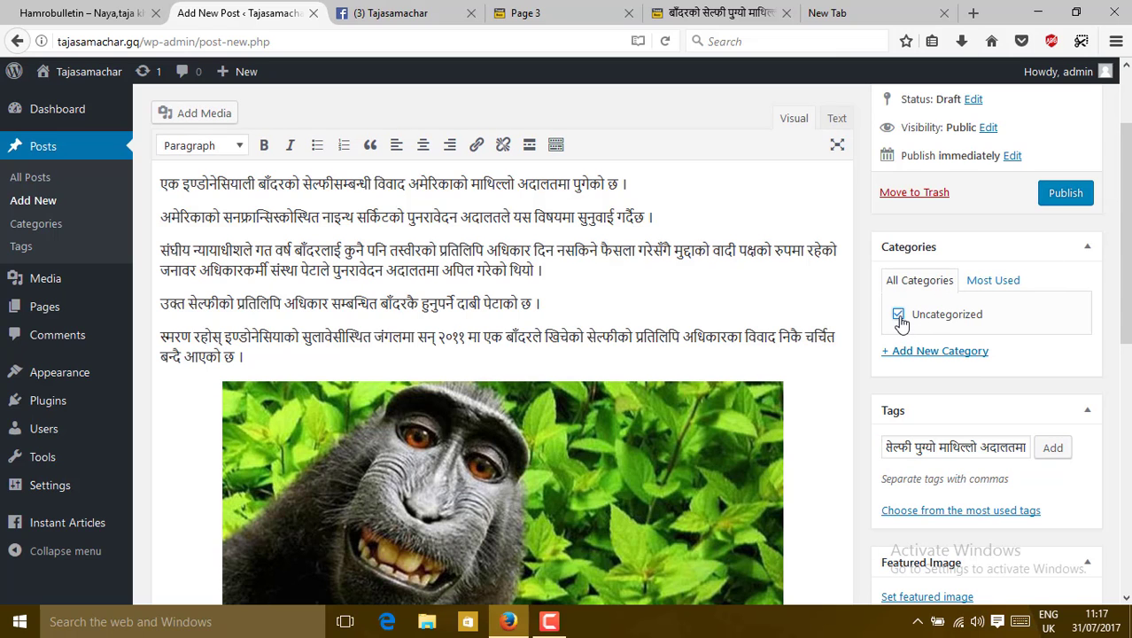
Open the featured image selection for the new post
{"action": "scroll", "coordinate": [496, 381], "scroll_direction": "down", "scroll_amount": 5}
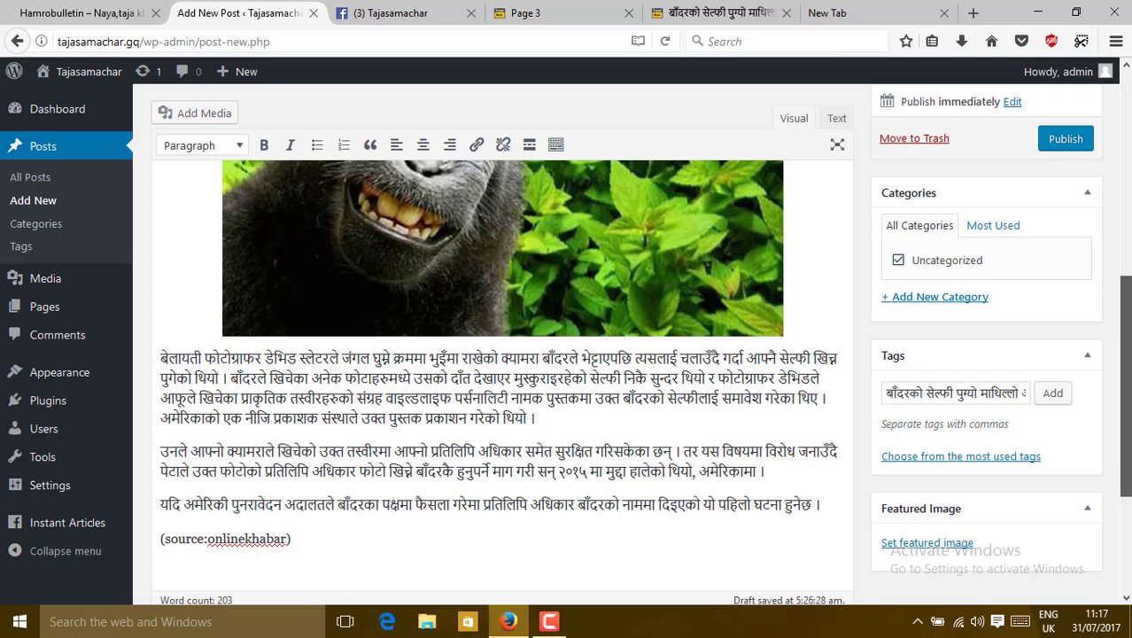
{"action": "scroll", "coordinate": [974, 513], "scroll_direction": "down", "scroll_amount": 3}
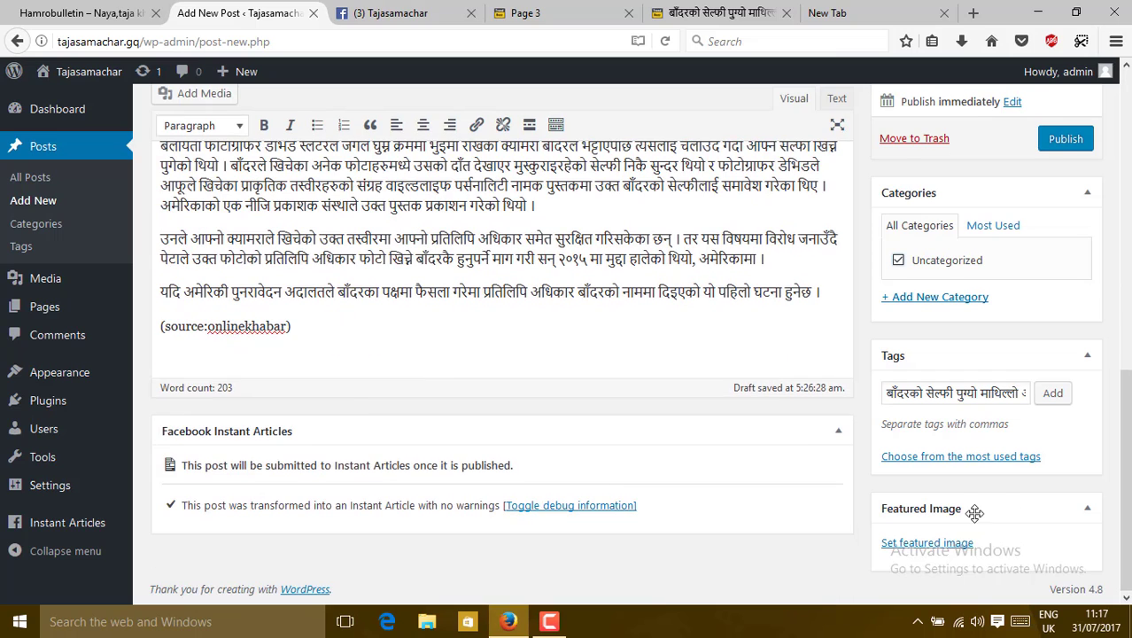
{"action": "left_click", "coordinate": [913, 546]}
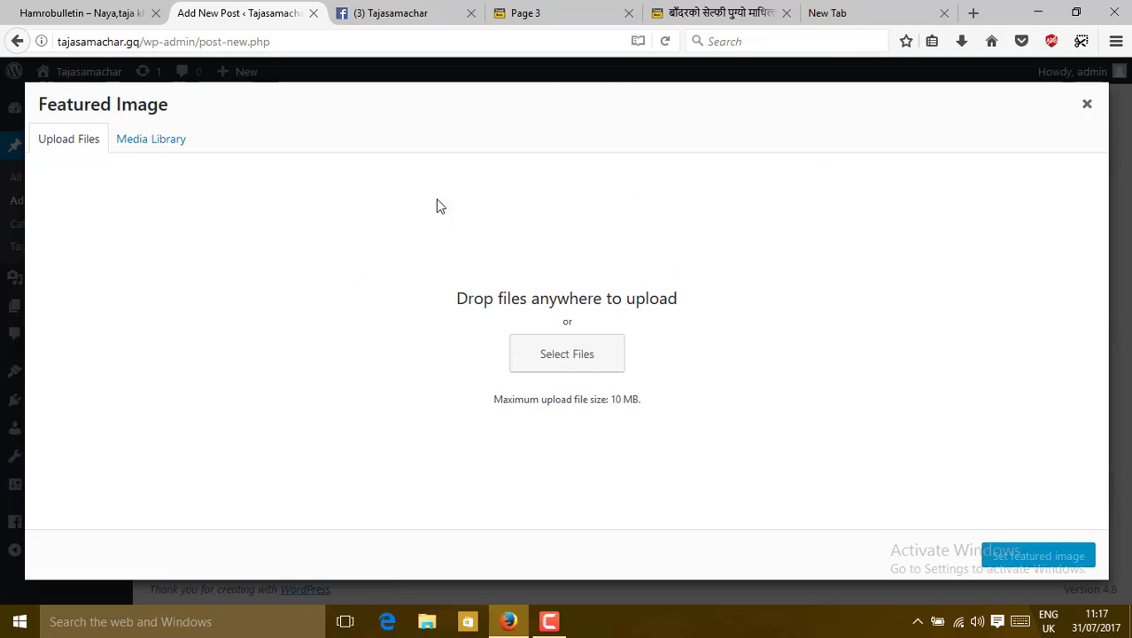
{"action": "left_click", "coordinate": [161, 139]}
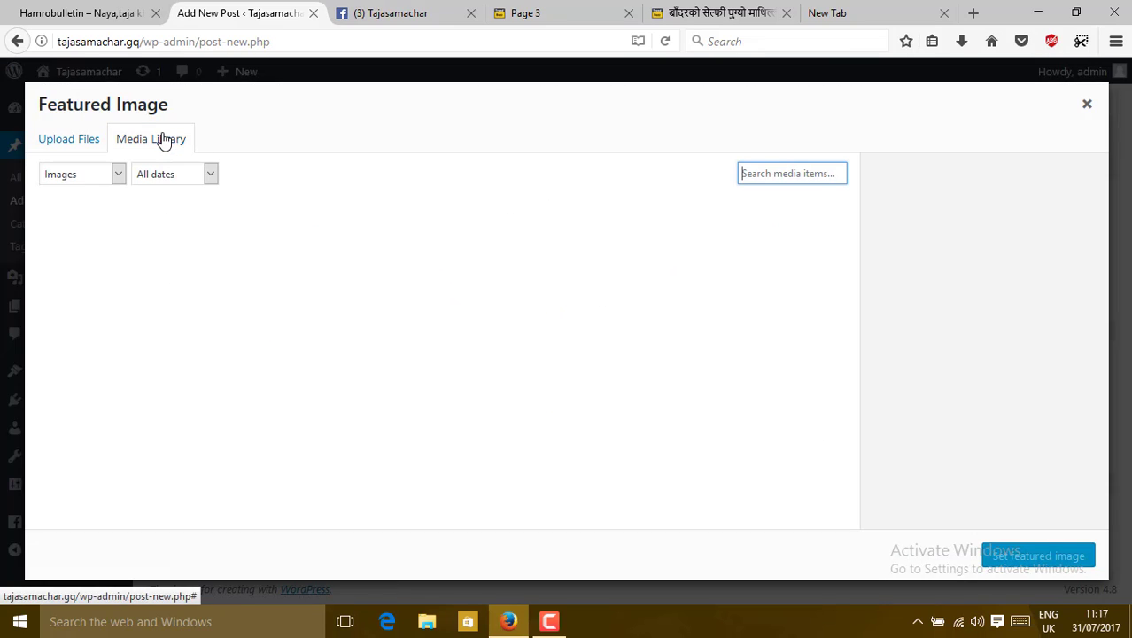
{"action": "left_click", "coordinate": [89, 142]}
{"action": "left_click", "coordinate": [611, 356]}
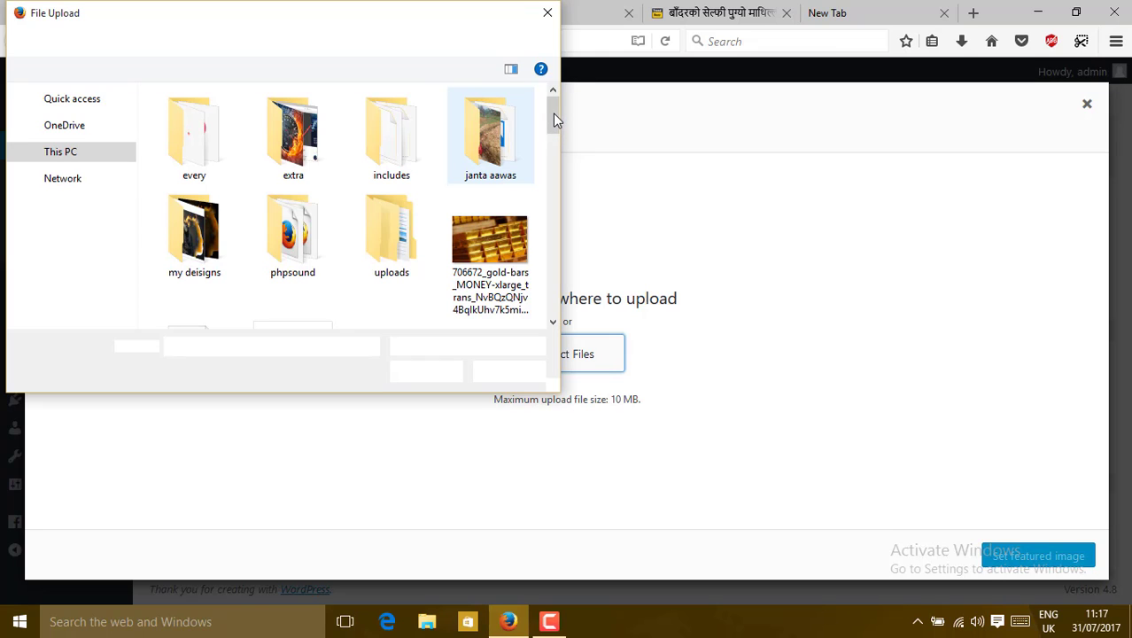
{"action": "left_click_drag", "start_coordinate": [553, 113], "coordinate": [552, 297]}
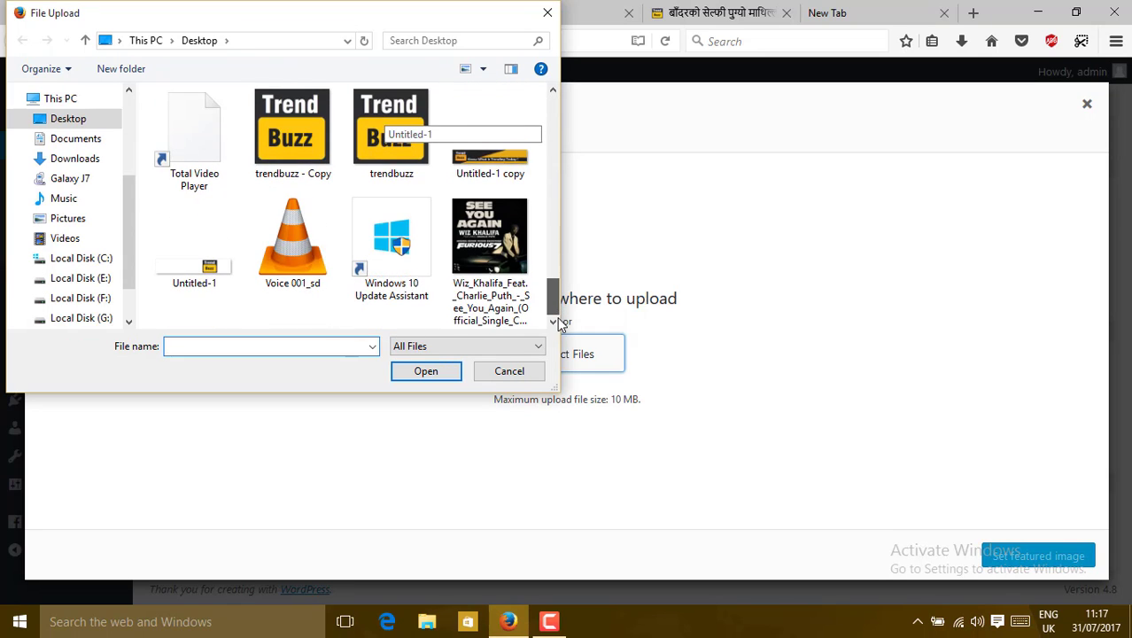
{"action": "left_click", "coordinate": [547, 12]}
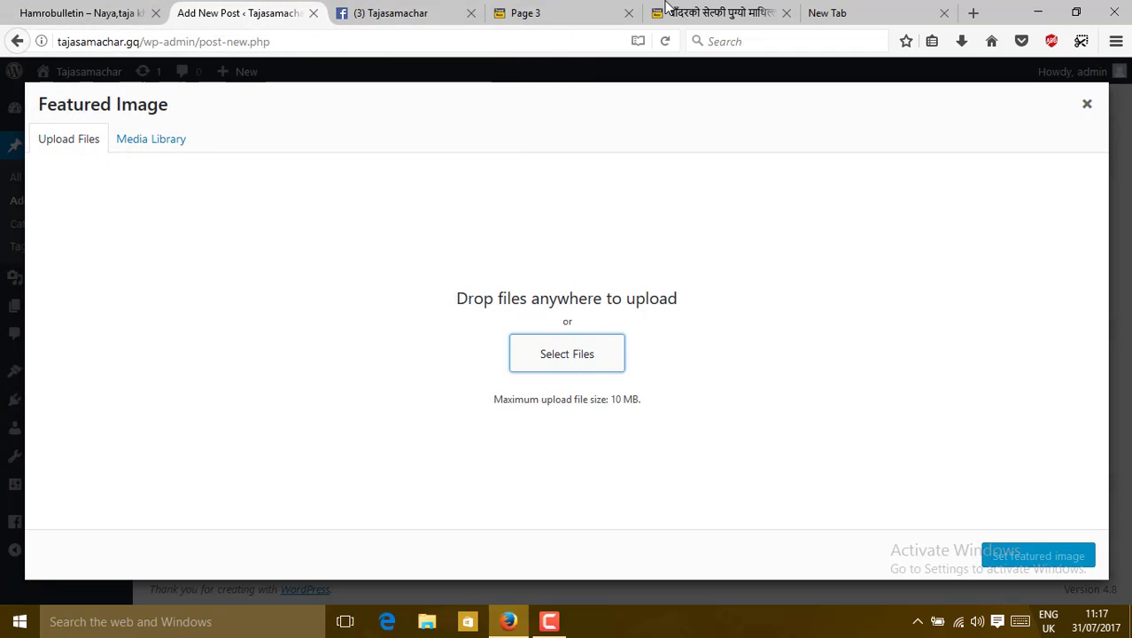
Save the two-monkey header image from the TrendBuzz article to the Desktop as "la-na-nn-monkey-selfie-copyright-20140821"
{"action": "left_click", "coordinate": [666, 9]}
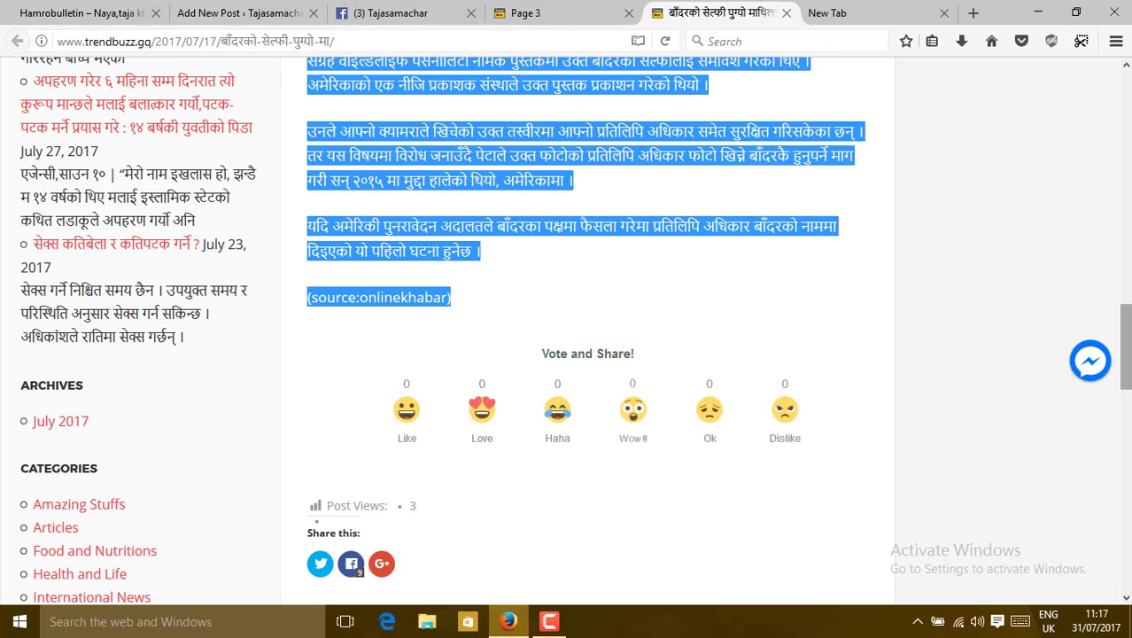
{"action": "left_click_drag", "start_coordinate": [1126, 346], "coordinate": [1125, 113]}
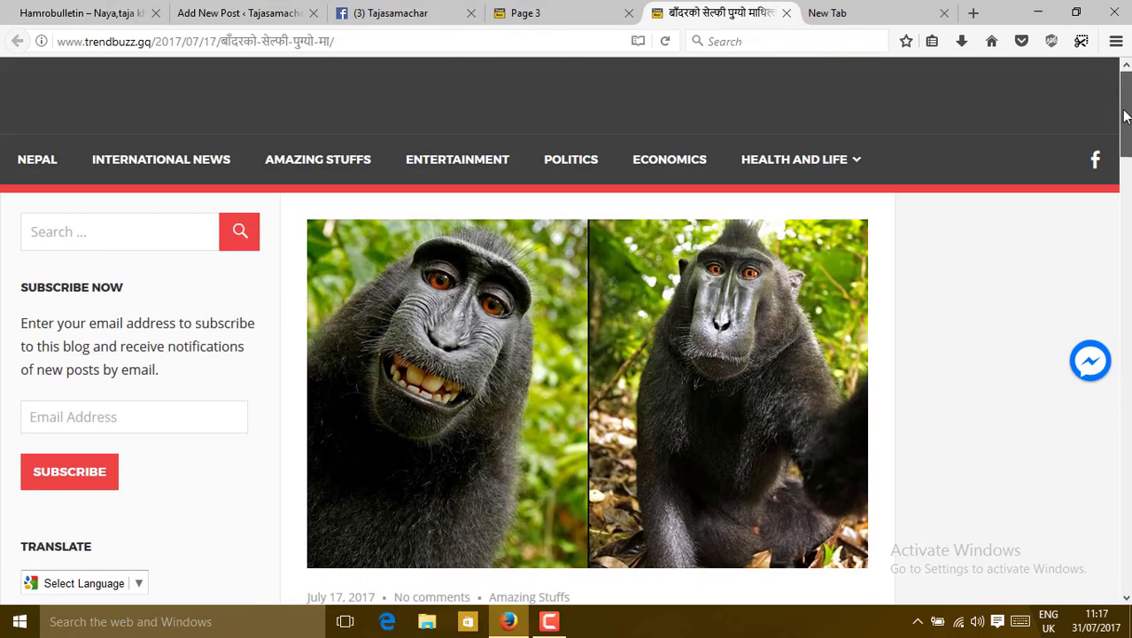
{"action": "right_click", "coordinate": [769, 361]}
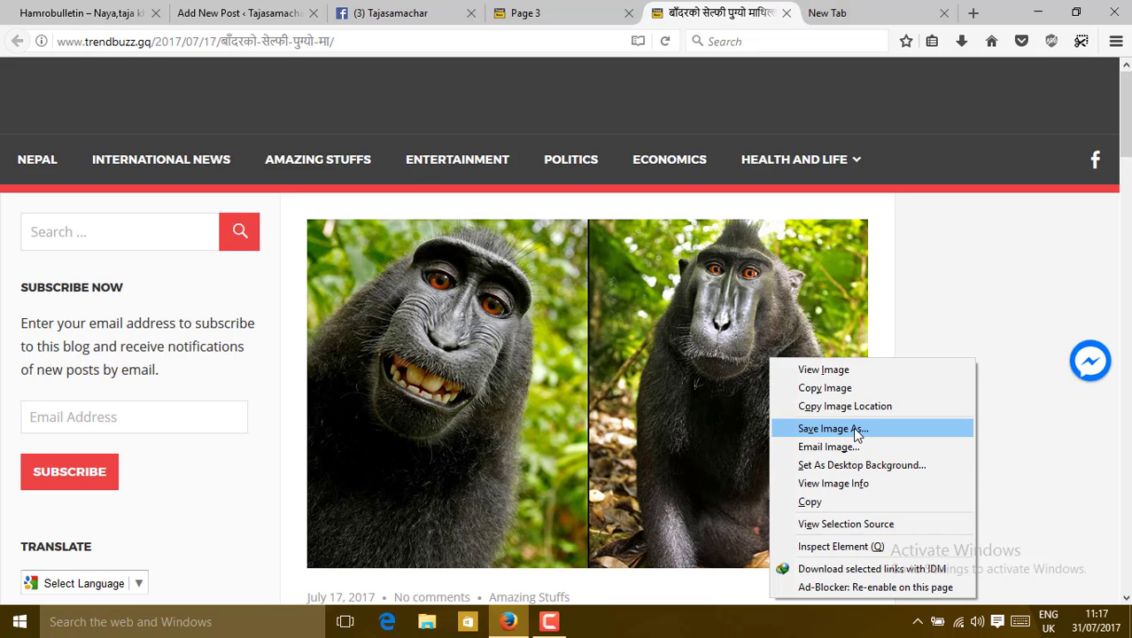
{"action": "left_click", "coordinate": [857, 434]}
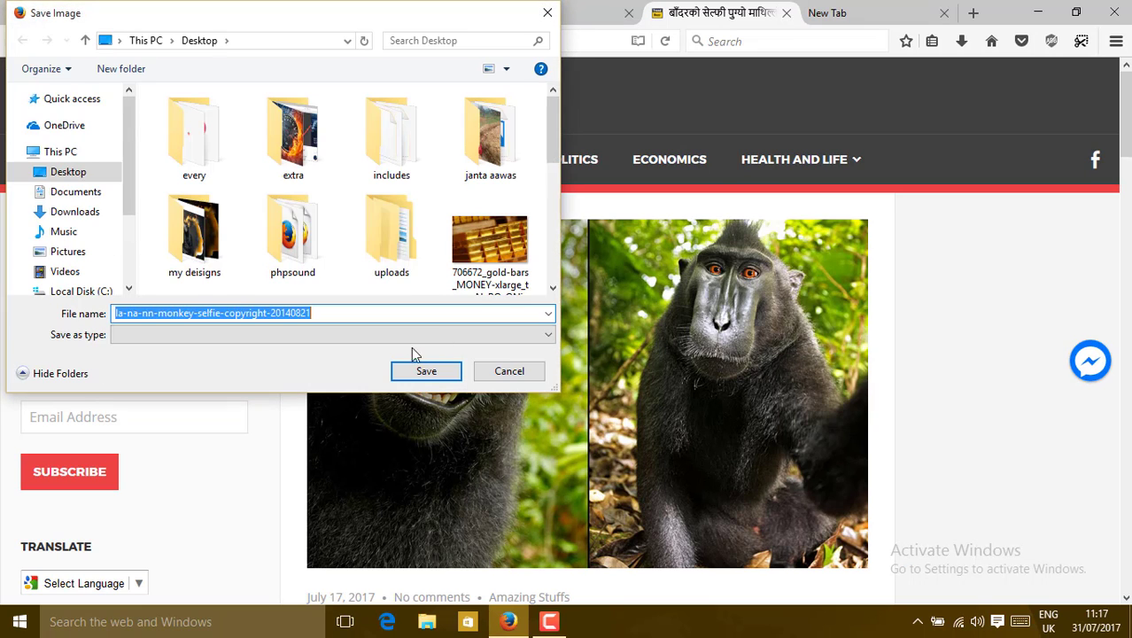
{"action": "left_click", "coordinate": [429, 372]}
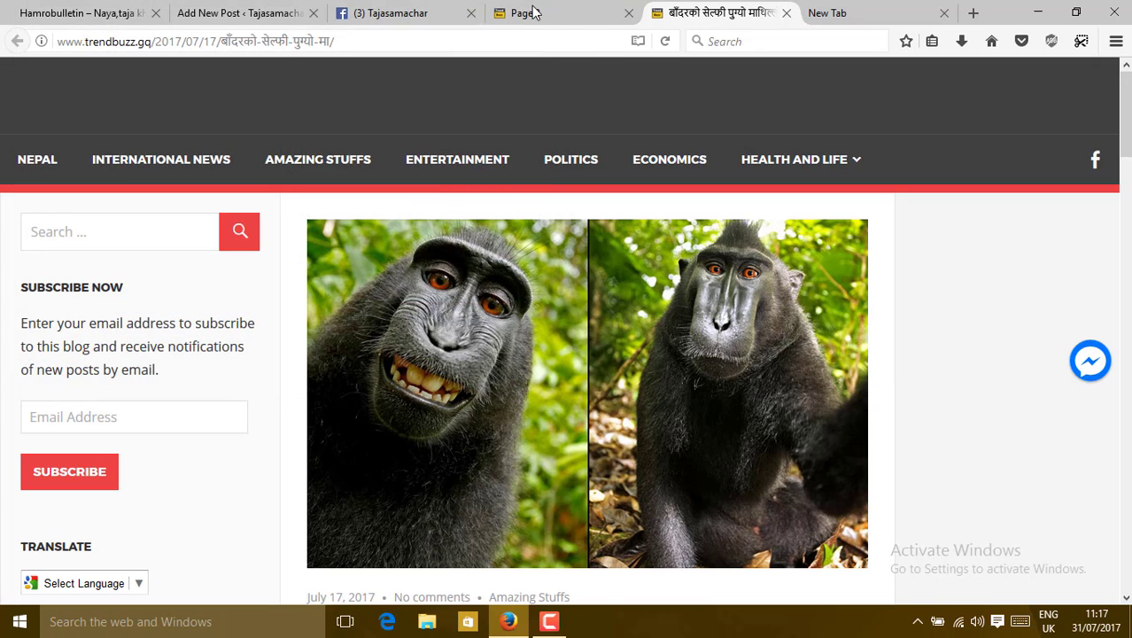
{"action": "left_click", "coordinate": [837, 13]}
{"action": "type", "text": "g"}
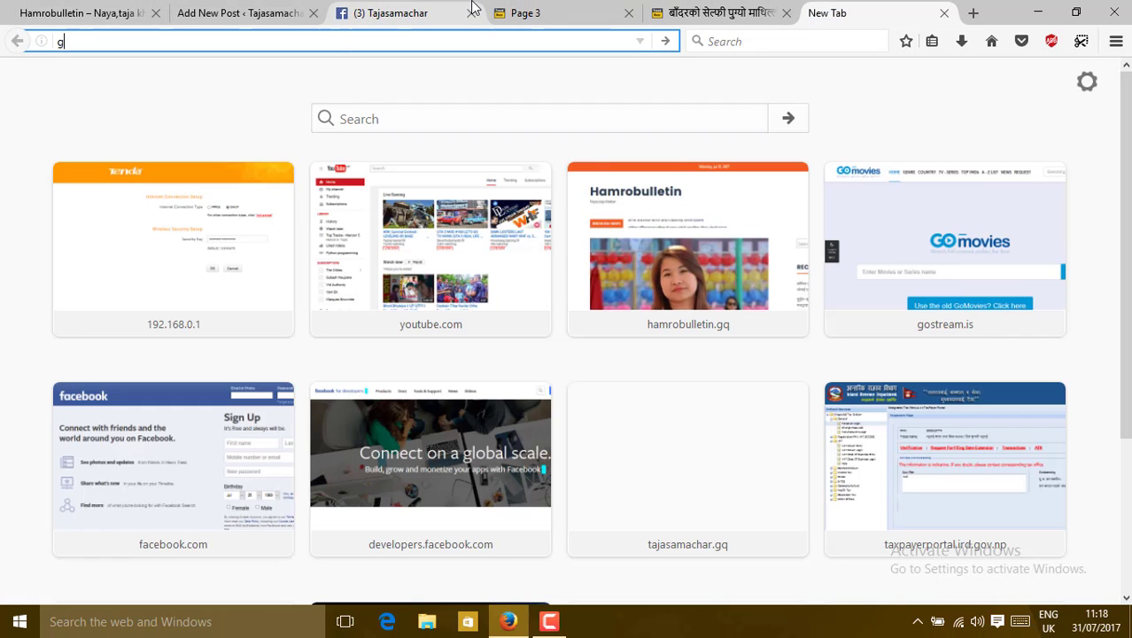
Return to the new post and upload "la-na-nn-monkey-selfie-copyright-20140821" from the Desktop for its featured image
{"action": "left_click", "coordinate": [200, 11]}
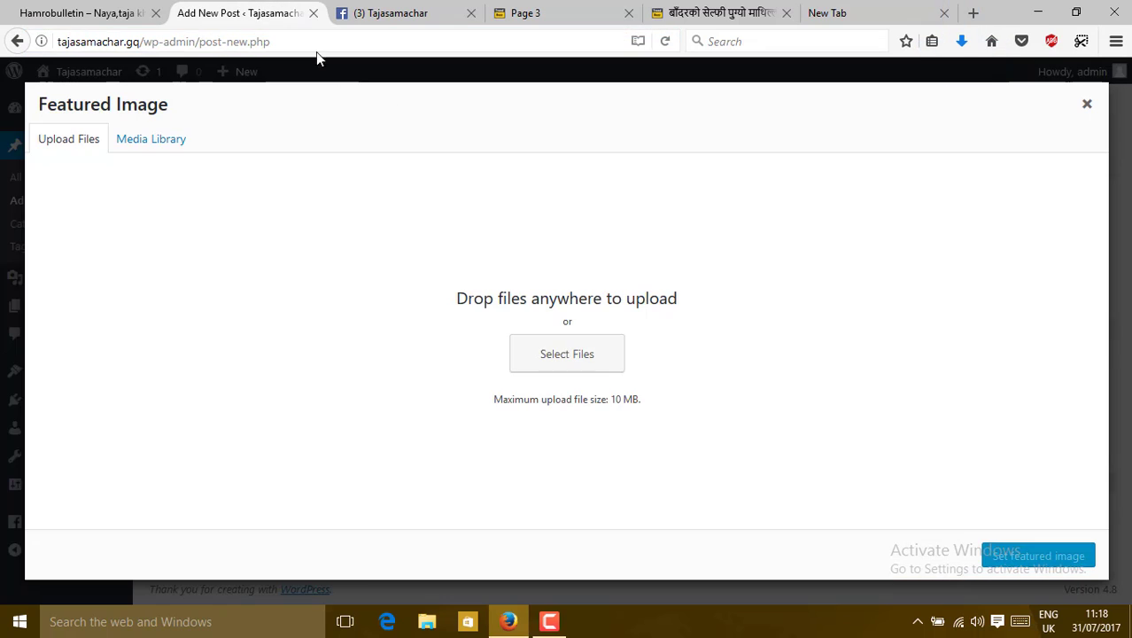
{"action": "left_click", "coordinate": [561, 365]}
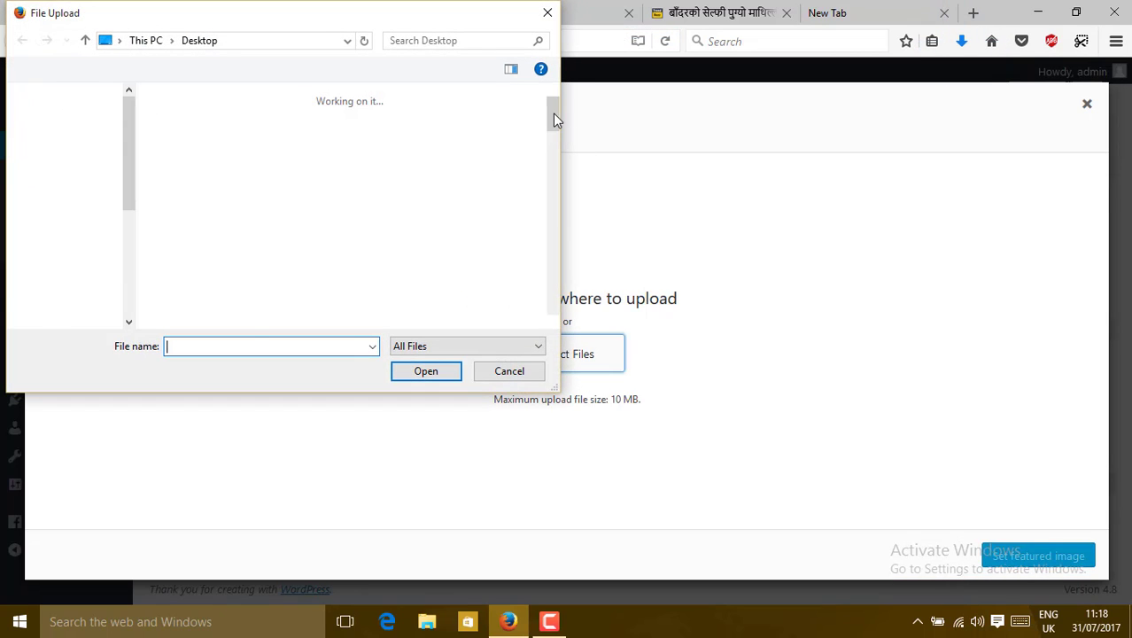
{"action": "left_click_drag", "start_coordinate": [552, 110], "coordinate": [553, 201]}
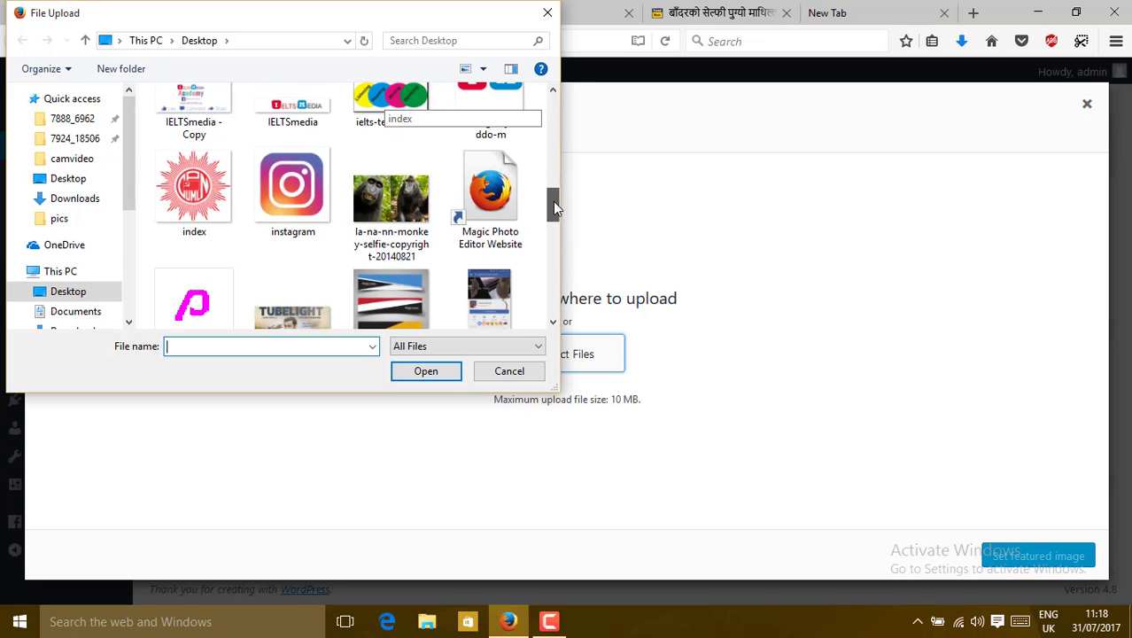
{"action": "left_click", "coordinate": [419, 198]}
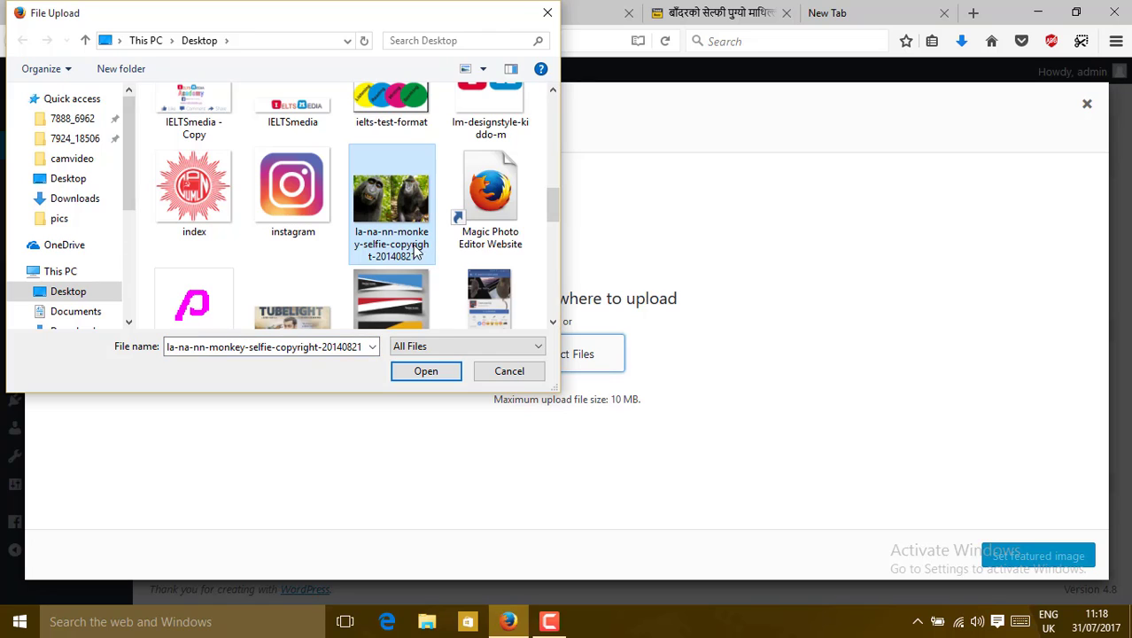
{"action": "left_click", "coordinate": [428, 371]}
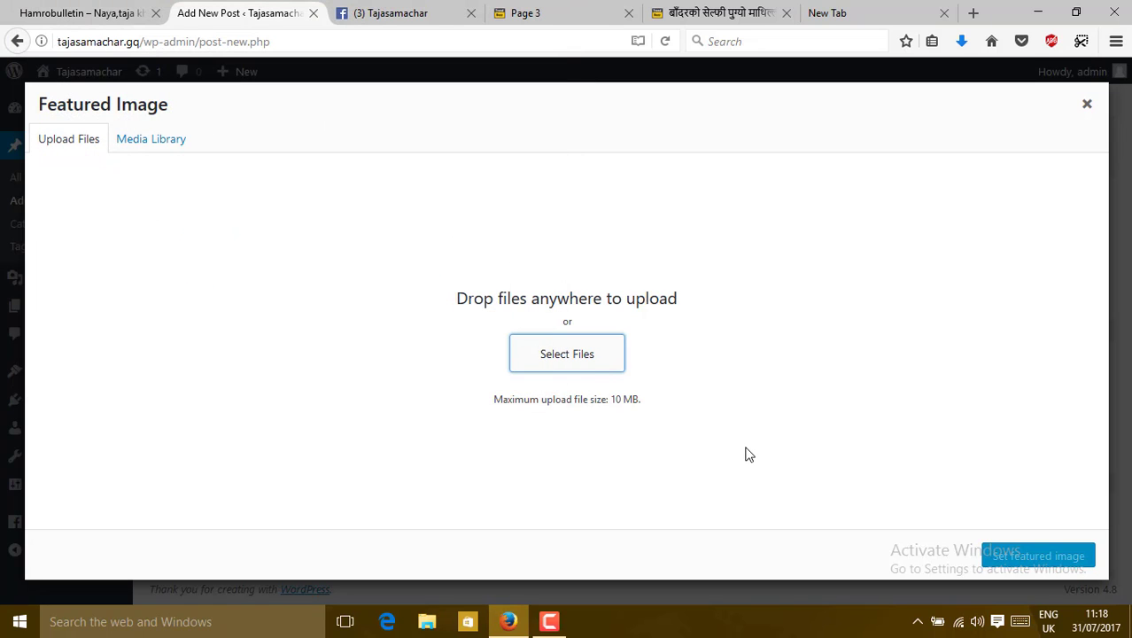
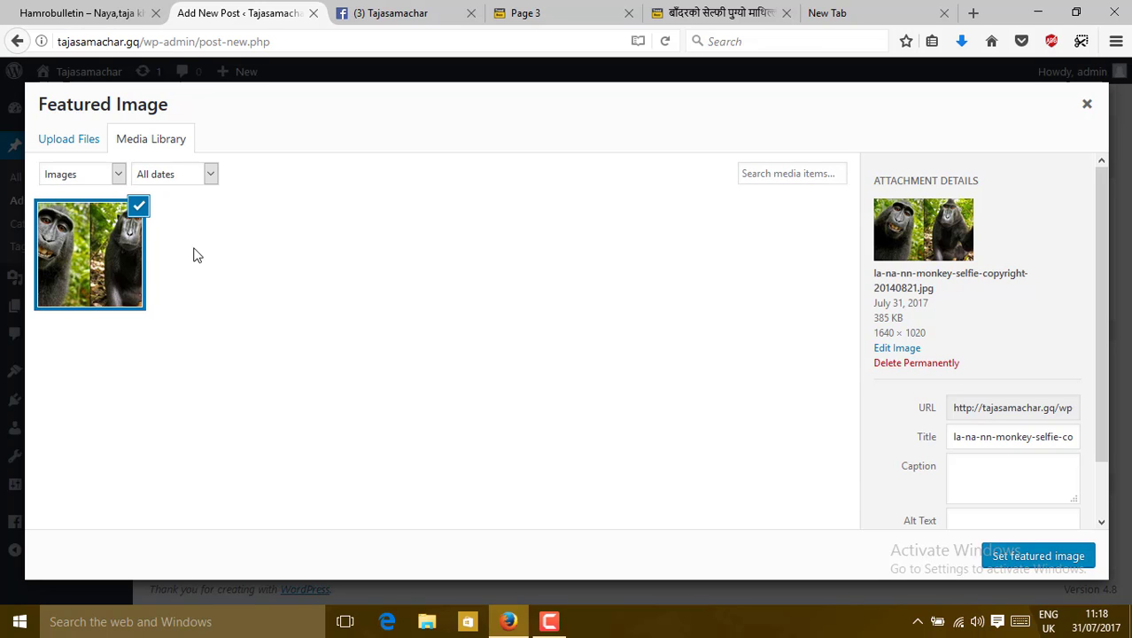
Set the uploaded "la-na-nn-monkey-selfie-copyright-20140821" image as the post's featured image and publish the post
{"action": "left_click", "coordinate": [1026, 557]}
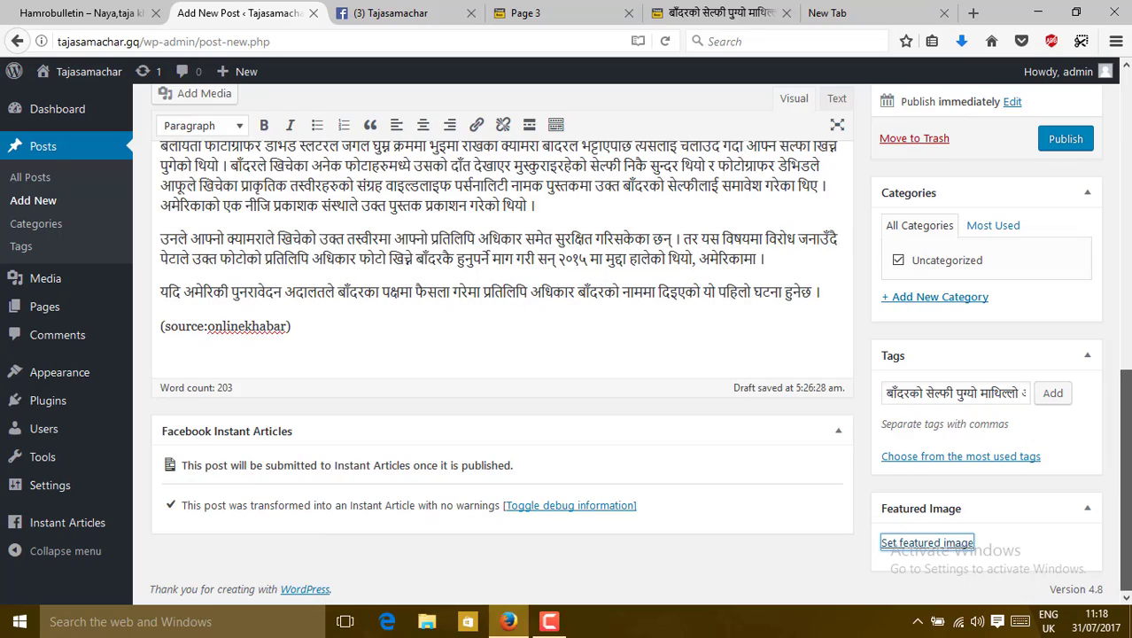
{"action": "scroll", "coordinate": [502, 346], "scroll_direction": "up", "scroll_amount": 15}
{"action": "scroll", "coordinate": [502, 345], "scroll_direction": "down", "scroll_amount": 2}
{"action": "scroll", "coordinate": [675, 163], "scroll_direction": "down", "scroll_amount": 6}
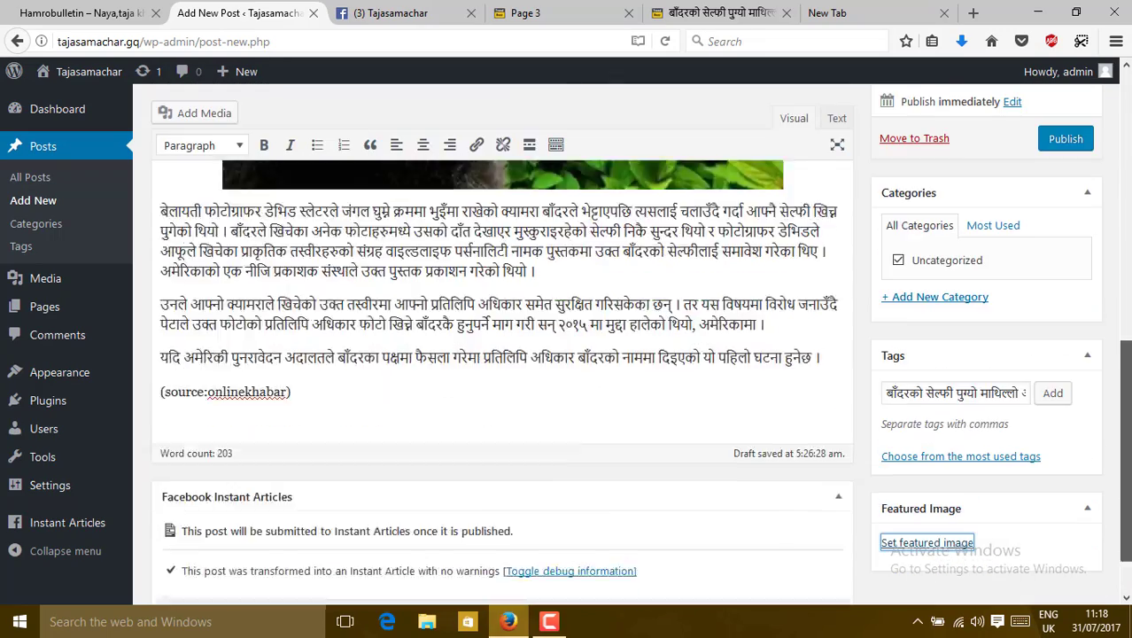
{"action": "scroll", "coordinate": [675, 163], "scroll_direction": "up", "scroll_amount": 10}
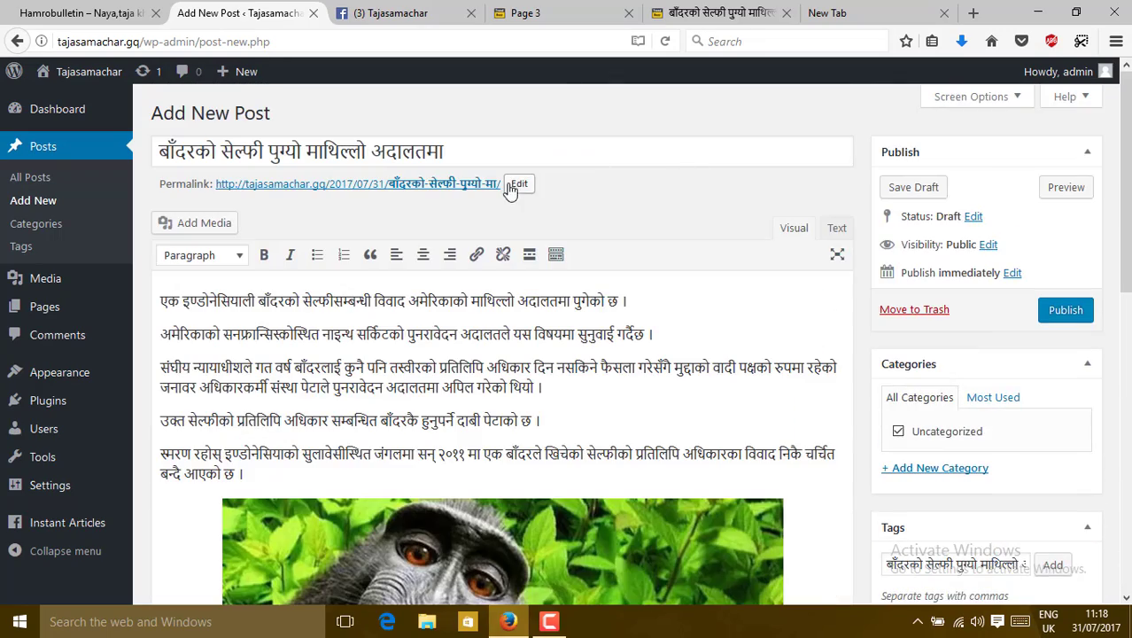
{"action": "left_click", "coordinate": [1072, 317]}
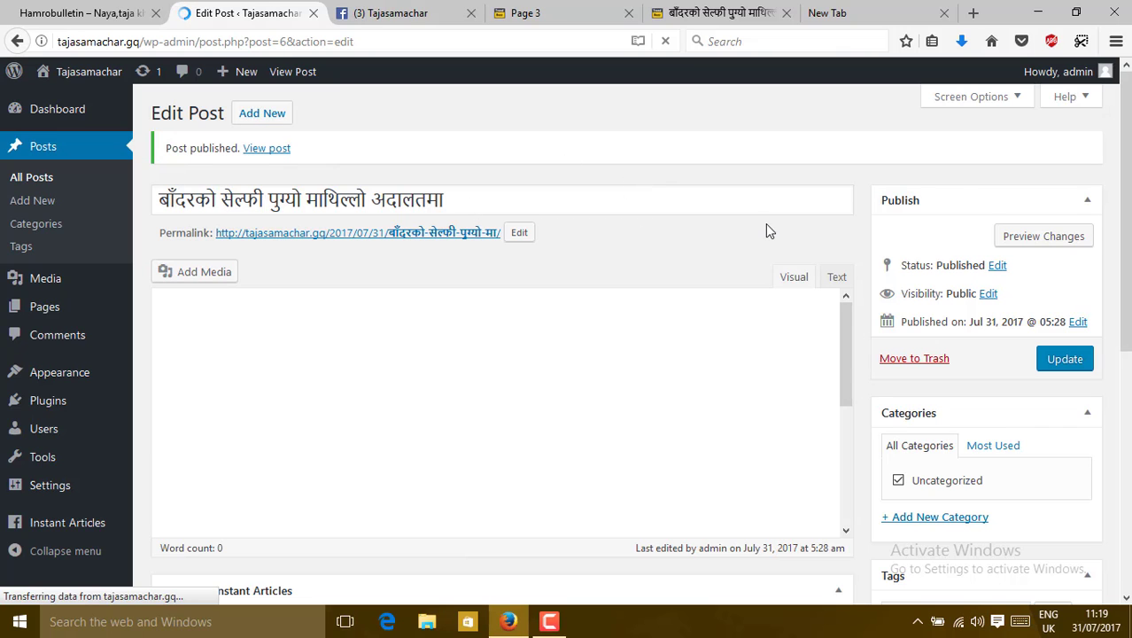
Review the published post's content, category, tag, featured image and Facebook Instant Articles status
{"action": "scroll", "coordinate": [958, 186], "scroll_direction": "down", "scroll_amount": 5}
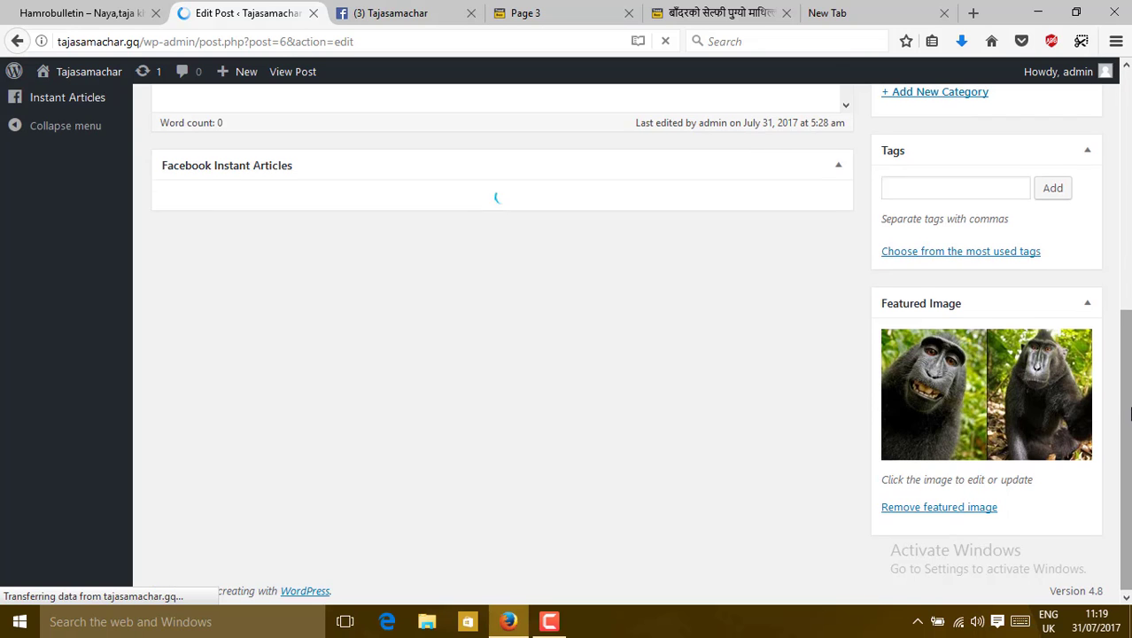
{"action": "scroll", "coordinate": [958, 186], "scroll_direction": "up", "scroll_amount": 3}
{"action": "scroll", "coordinate": [1130, 164], "scroll_direction": "up", "scroll_amount": 3}
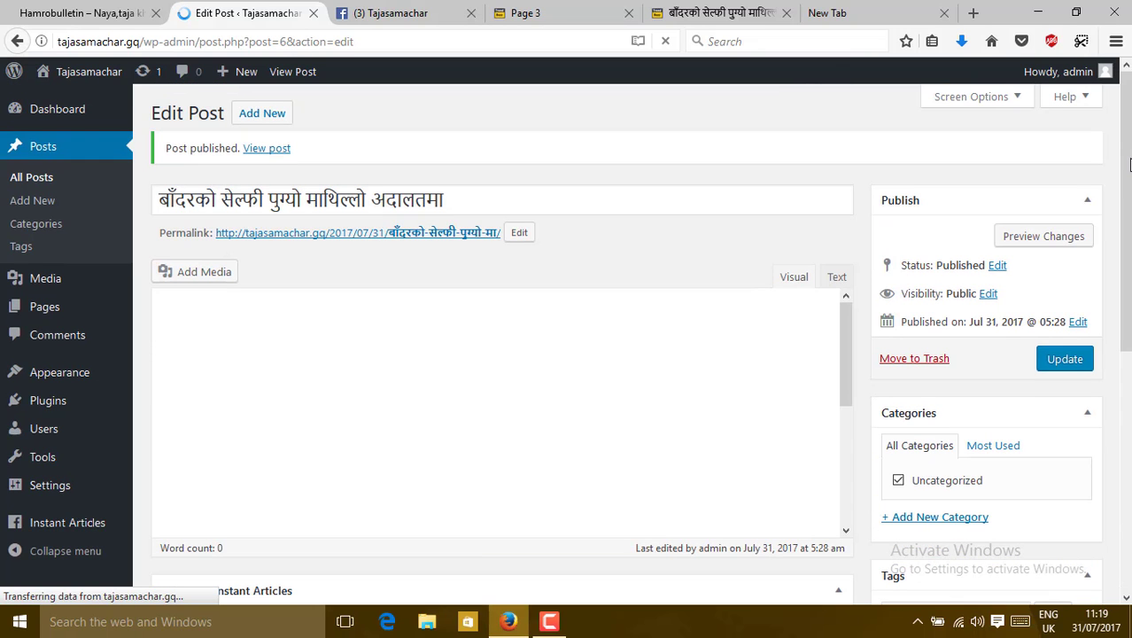
{"action": "scroll", "coordinate": [1130, 165], "scroll_direction": "down", "scroll_amount": 5}
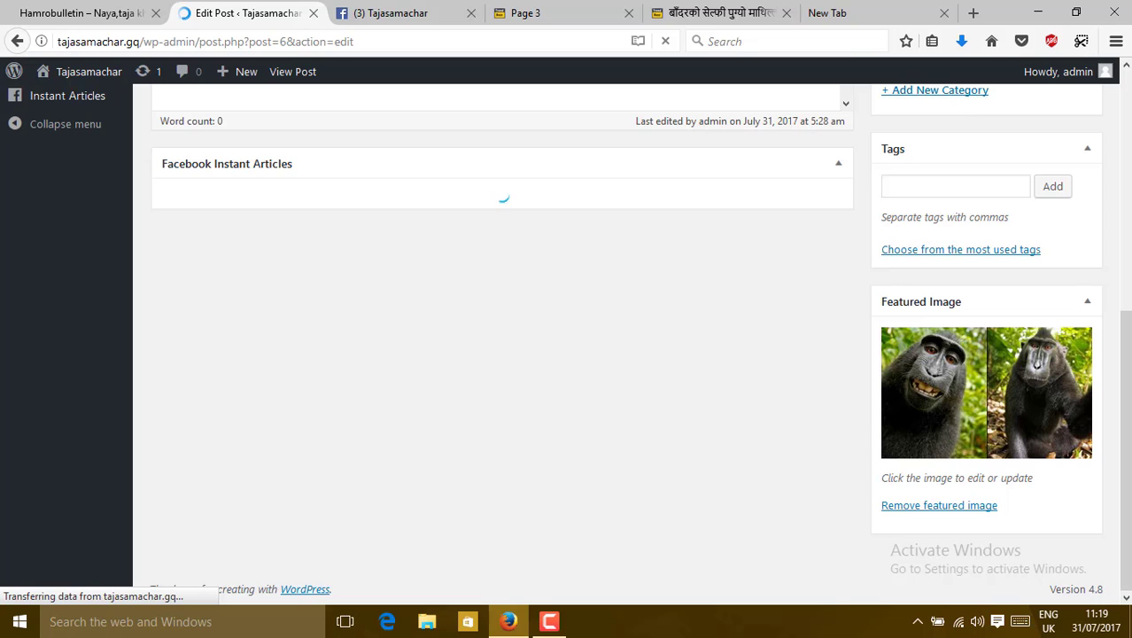
{"action": "scroll", "coordinate": [1130, 292], "scroll_direction": "up", "scroll_amount": 3}
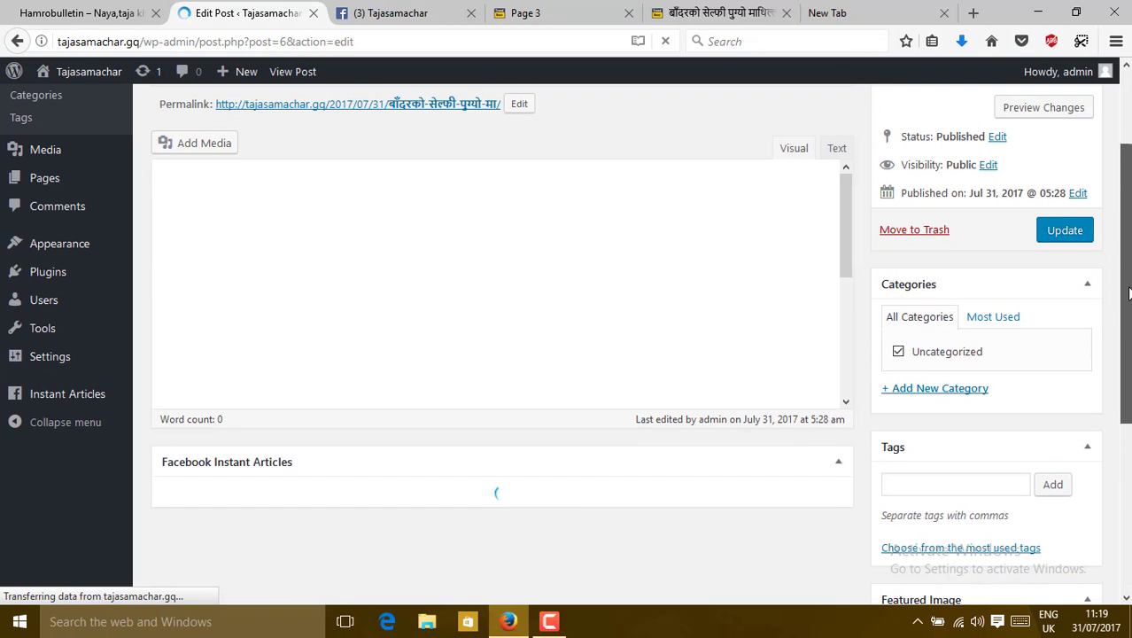
{"action": "scroll", "coordinate": [1130, 293], "scroll_direction": "up", "scroll_amount": 2}
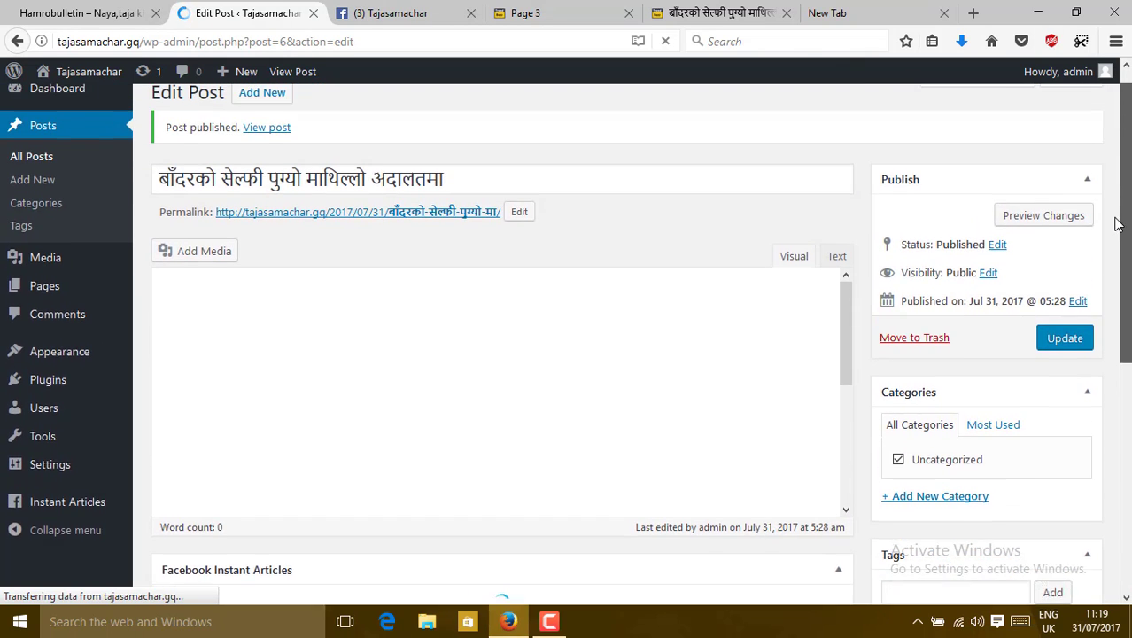
{"action": "scroll", "coordinate": [1115, 245], "scroll_direction": "down", "scroll_amount": 4}
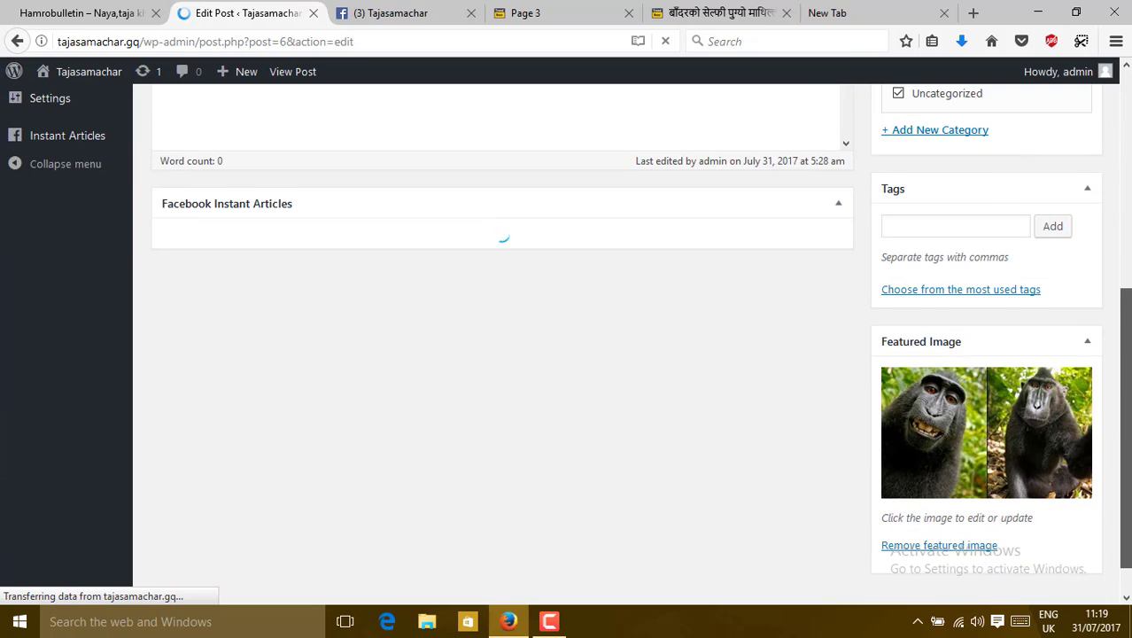
{"action": "scroll", "coordinate": [1118, 405], "scroll_direction": "up", "scroll_amount": 3}
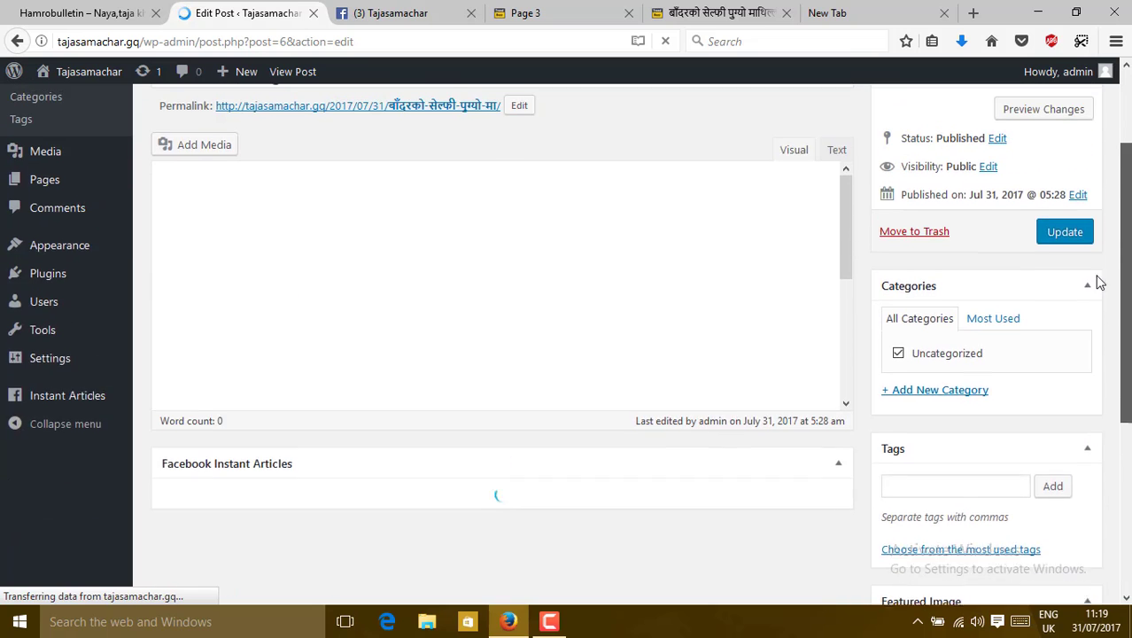
{"action": "scroll", "coordinate": [1099, 281], "scroll_direction": "up", "scroll_amount": 2}
{"action": "scroll", "coordinate": [1112, 326], "scroll_direction": "down", "scroll_amount": 2}
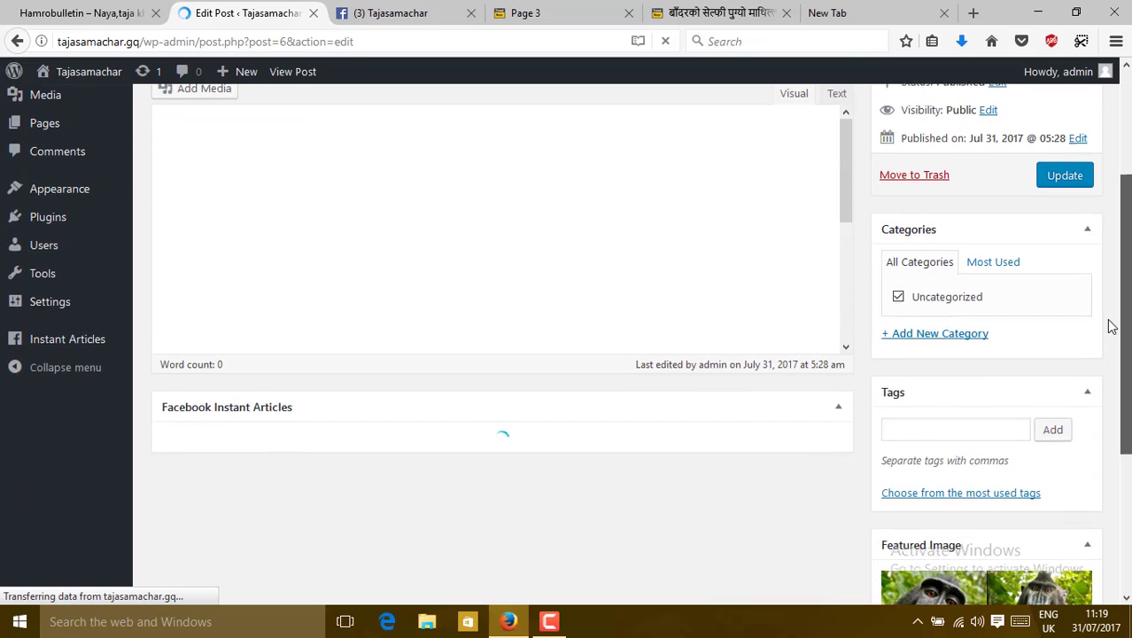
{"action": "scroll", "coordinate": [1113, 326], "scroll_direction": "down", "scroll_amount": 1}
{"action": "scroll", "coordinate": [1116, 346], "scroll_direction": "up", "scroll_amount": 2}
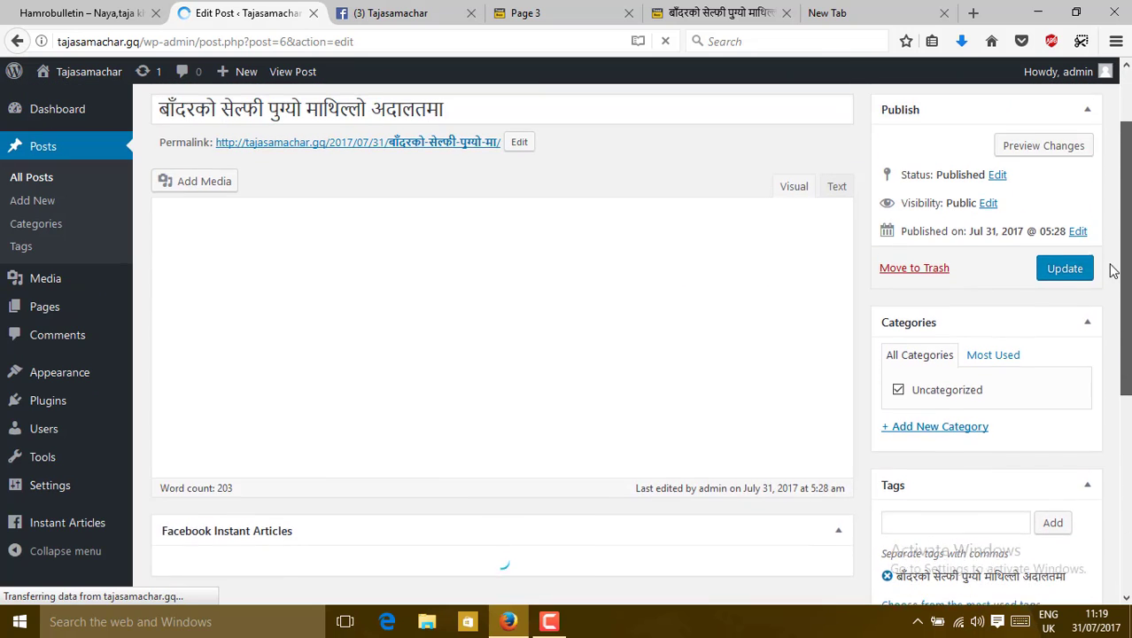
{"action": "scroll", "coordinate": [1121, 337], "scroll_direction": "down", "scroll_amount": 6}
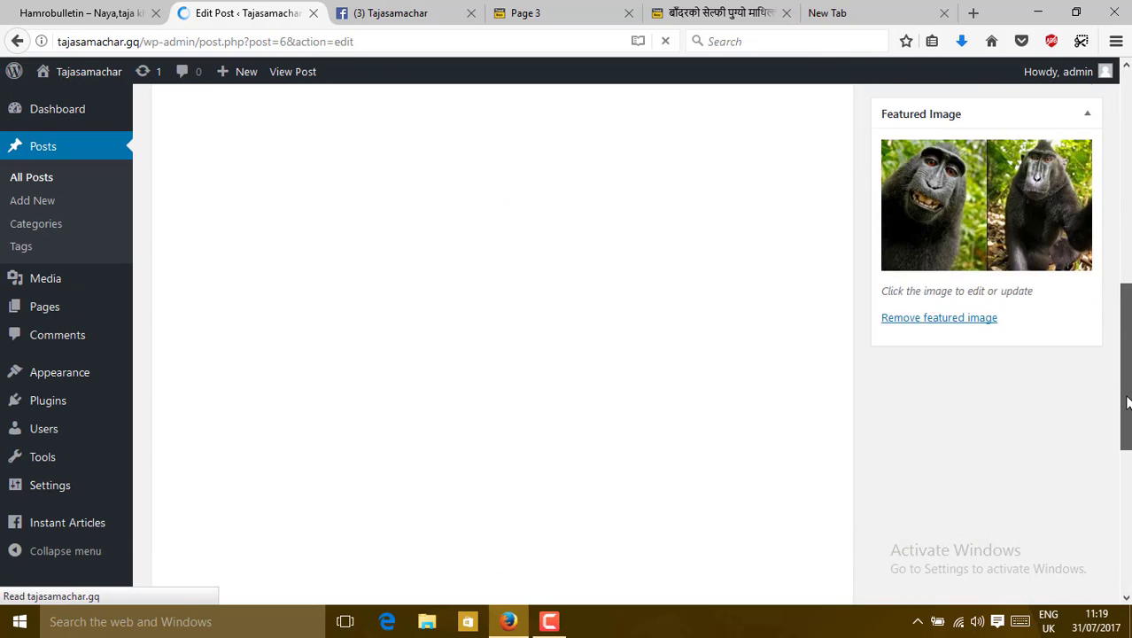
{"action": "scroll", "coordinate": [1127, 399], "scroll_direction": "up", "scroll_amount": 1}
{"action": "scroll", "coordinate": [1127, 403], "scroll_direction": "up", "scroll_amount": 3}
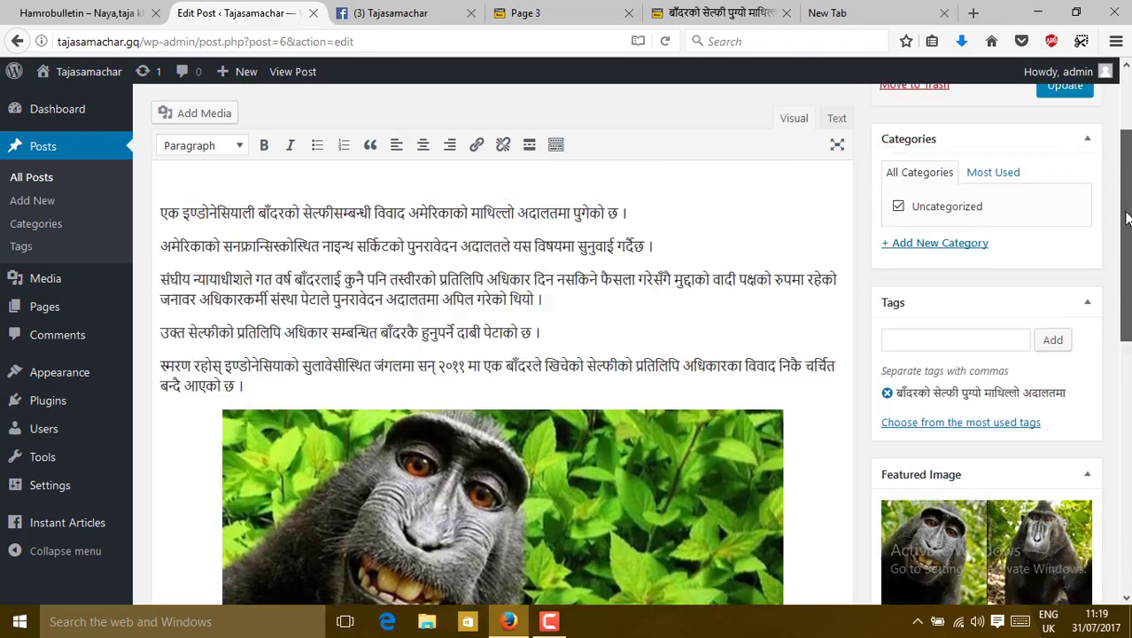
{"action": "scroll", "coordinate": [1127, 403], "scroll_direction": "down", "scroll_amount": 3}
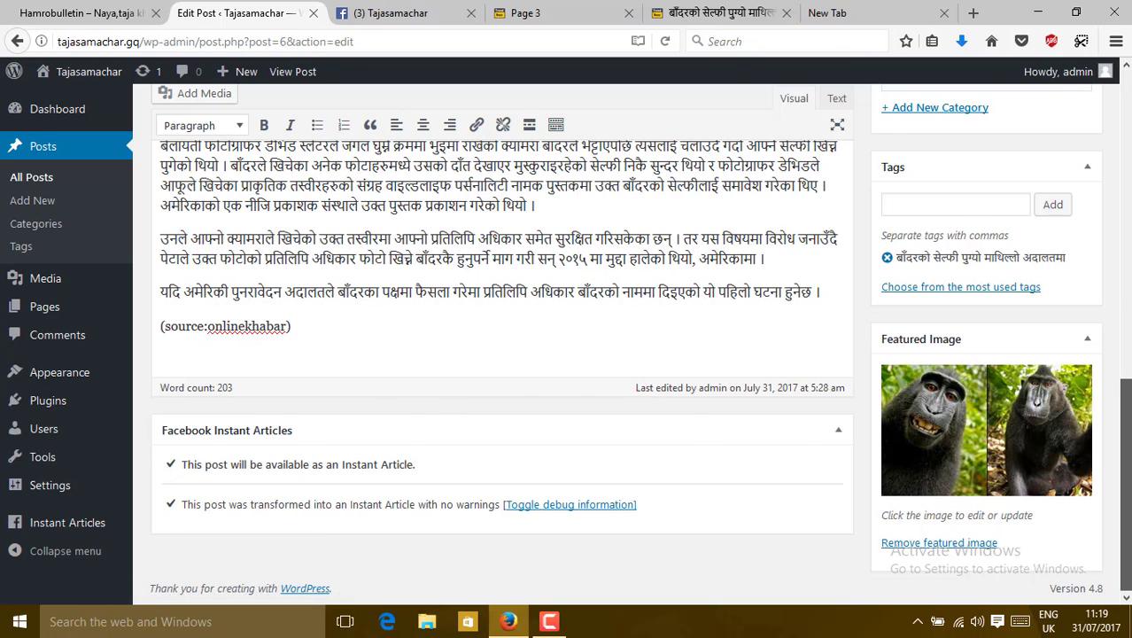
{"action": "left_click_drag", "start_coordinate": [1125, 484], "coordinate": [1130, 396]}
{"action": "scroll", "coordinate": [1130, 396], "scroll_direction": "down", "scroll_amount": 4}
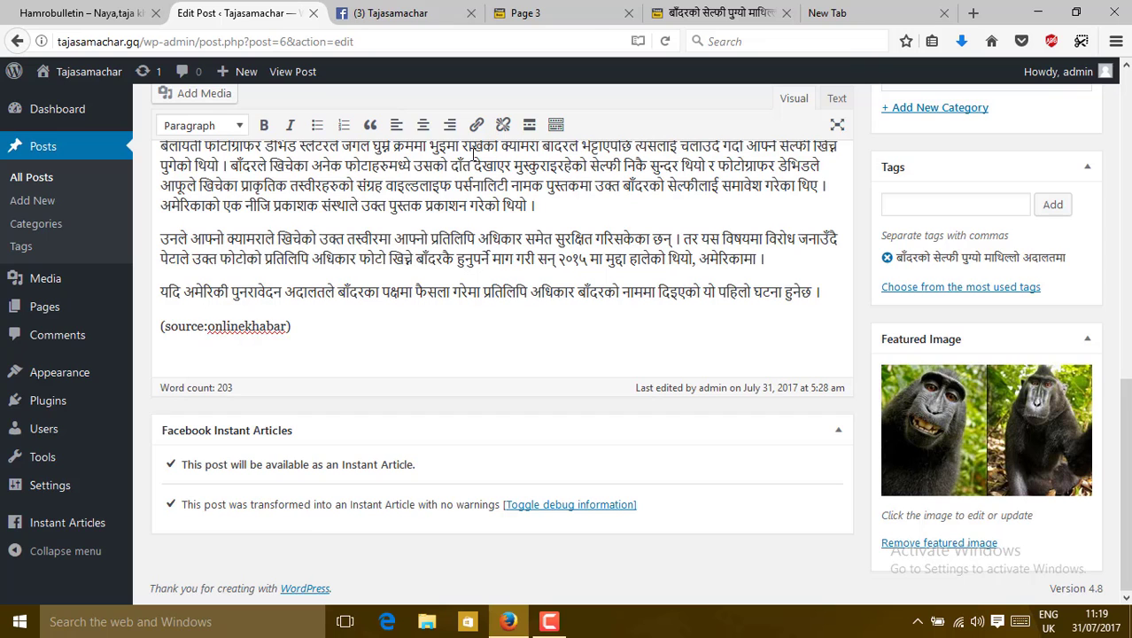
Open the list of all WordPress posts to check the published article's entry
{"action": "left_click", "coordinate": [394, 12]}
{"action": "left_click", "coordinate": [235, 13]}
{"action": "left_click_drag", "start_coordinate": [1124, 417], "coordinate": [1119, 67]}
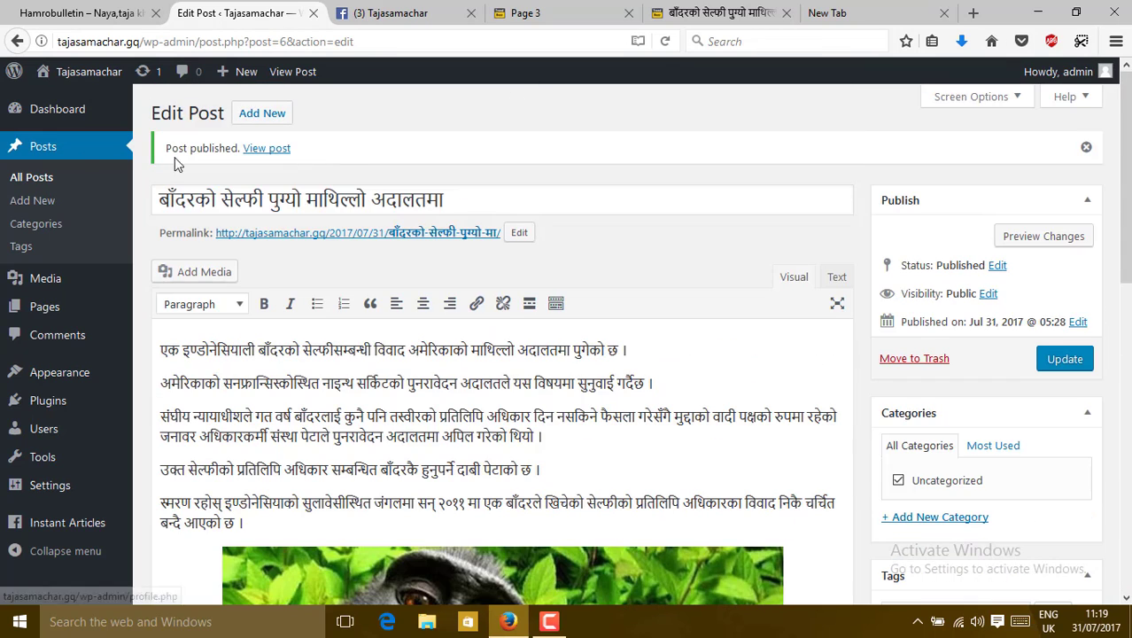
{"action": "left_click", "coordinate": [36, 187]}
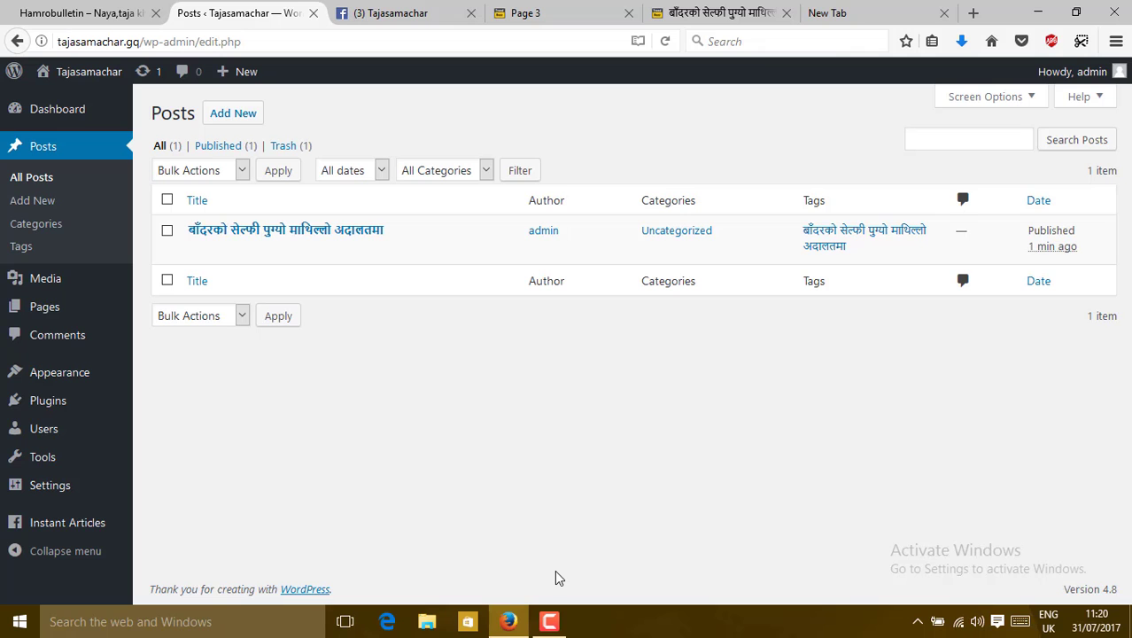
{"action": "key", "text": "ctrl+a"}
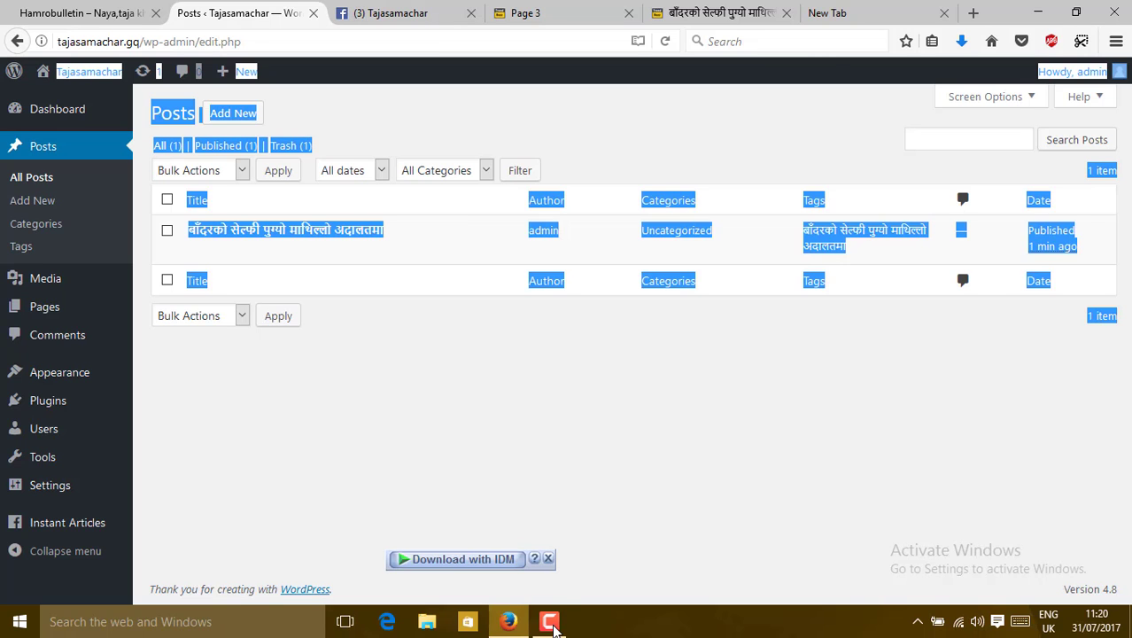
{"action": "left_click", "coordinate": [550, 621]}
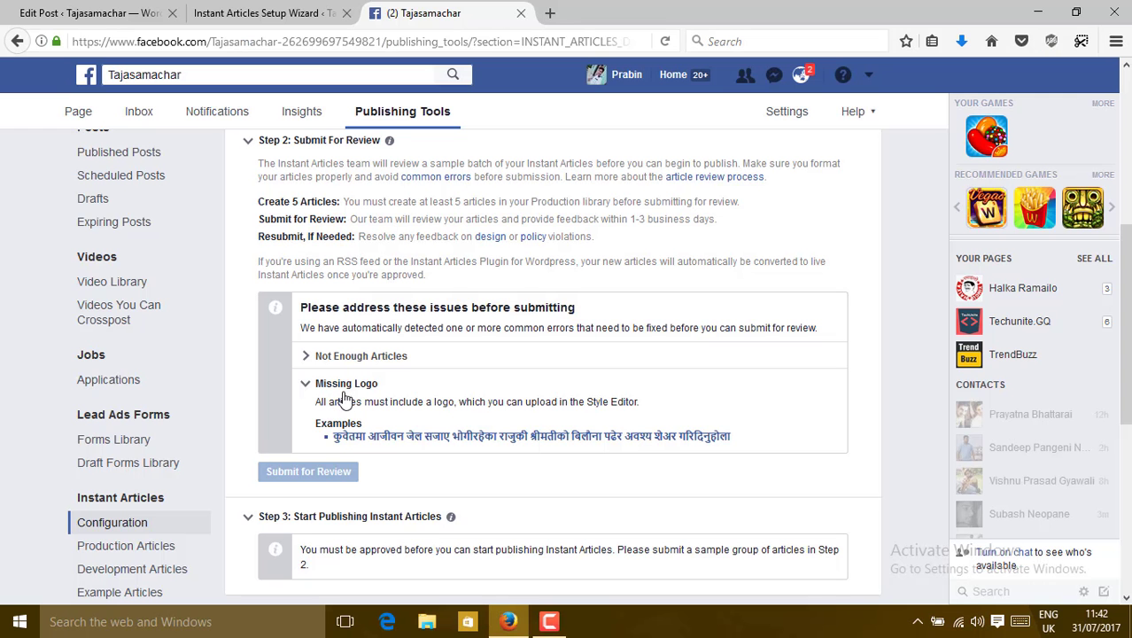
Open the logo settings of the default article style in the Facebook page's Instant Articles configuration
{"action": "left_click_drag", "start_coordinate": [1125, 327], "coordinate": [1126, 489]}
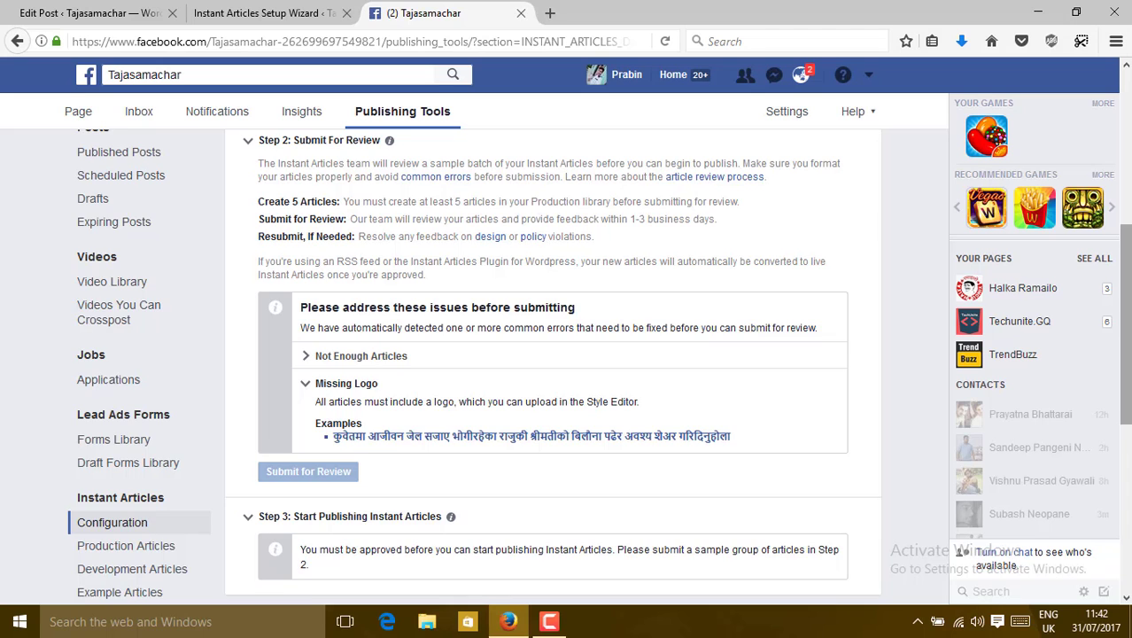
{"action": "left_click_drag", "start_coordinate": [1126, 324], "coordinate": [1125, 490]}
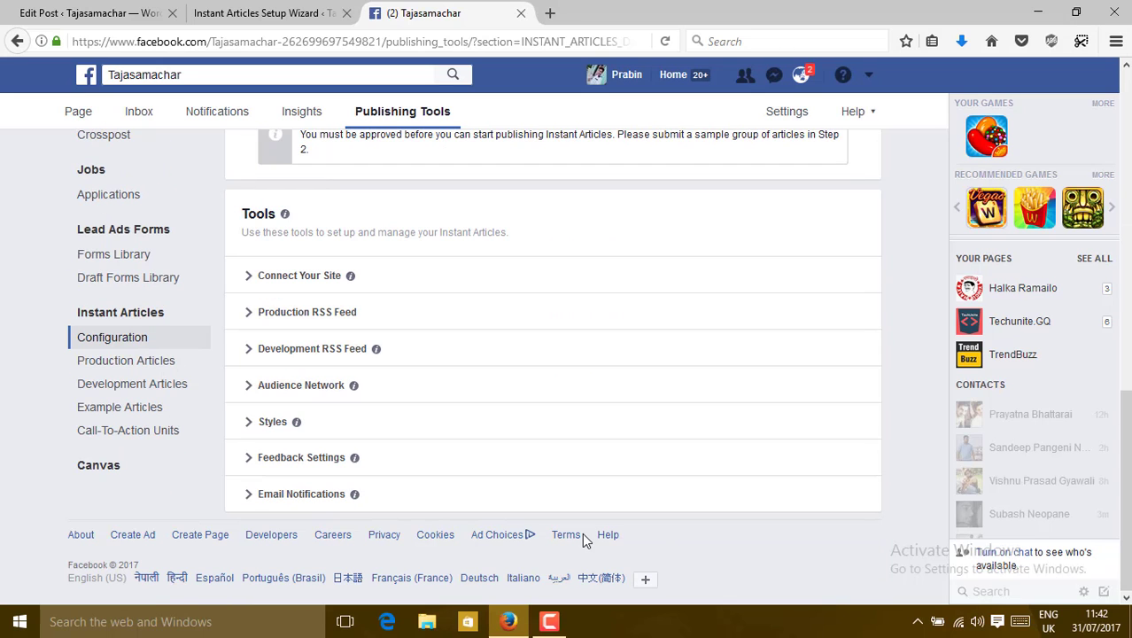
{"action": "left_click", "coordinate": [253, 423]}
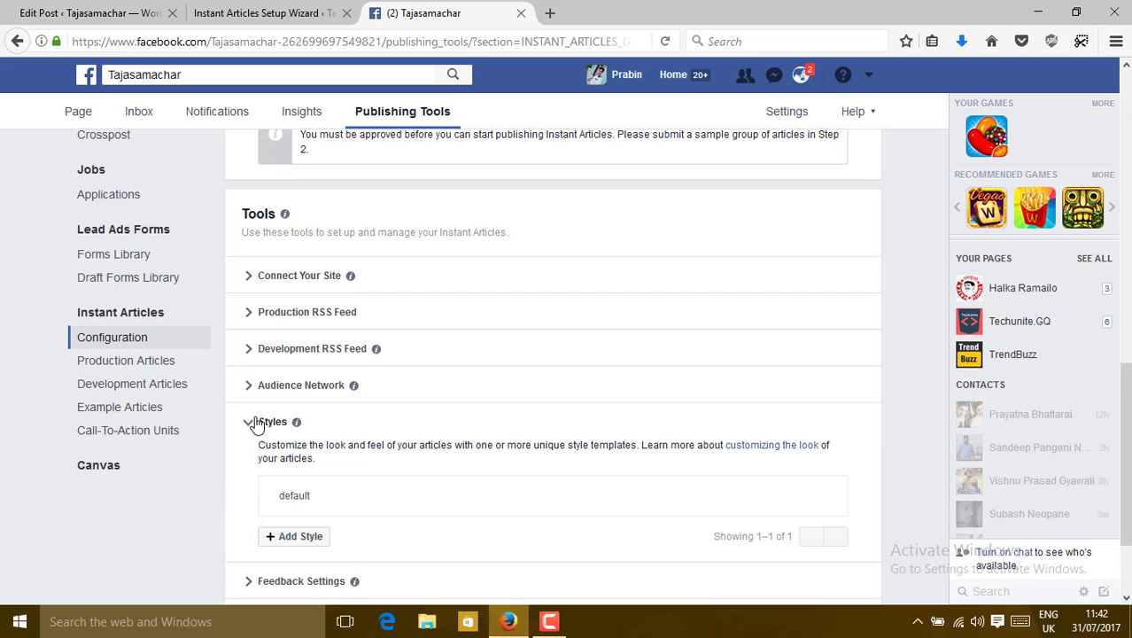
{"action": "left_click", "coordinate": [289, 503]}
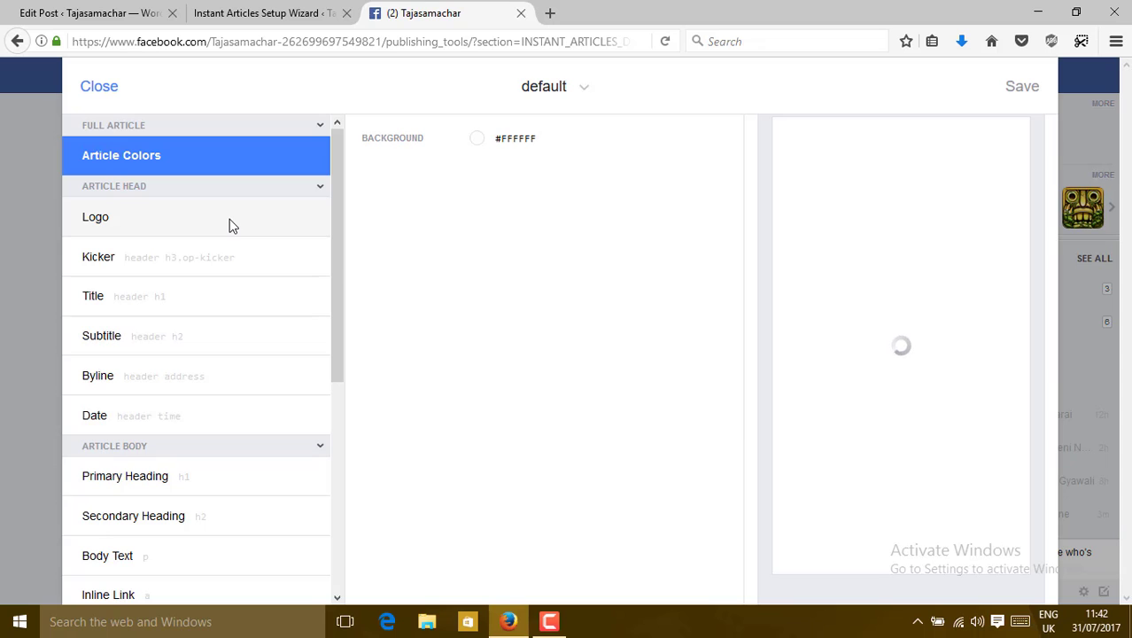
{"action": "left_click", "coordinate": [102, 223]}
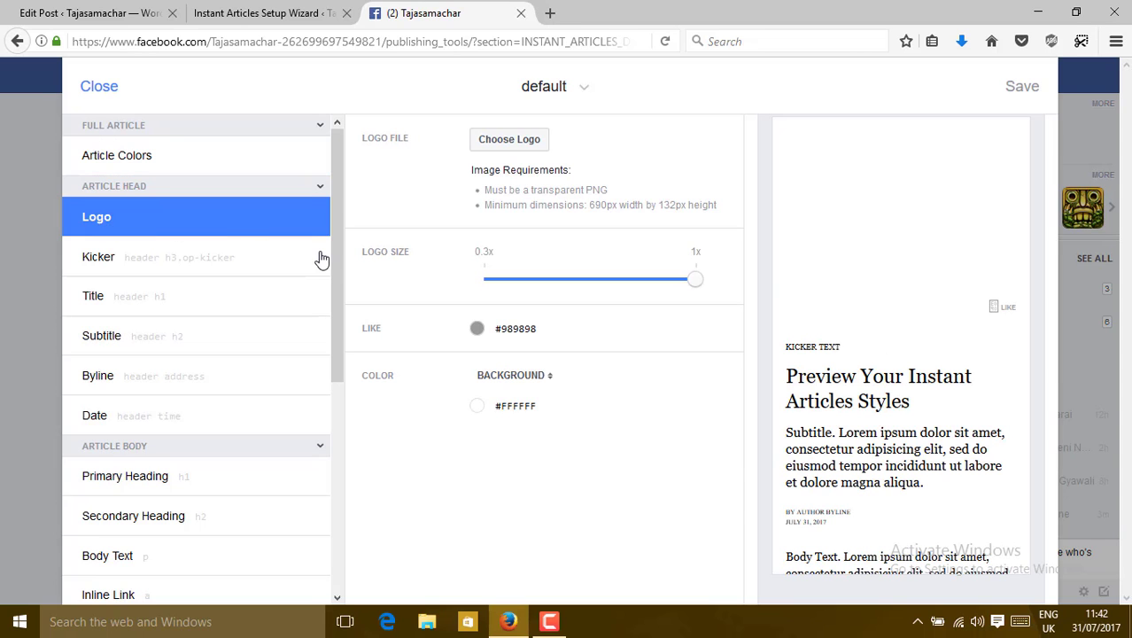
Upload "Untitled-1" from the Desktop as the default style's logo, then save and close the style
{"action": "left_click", "coordinate": [512, 143]}
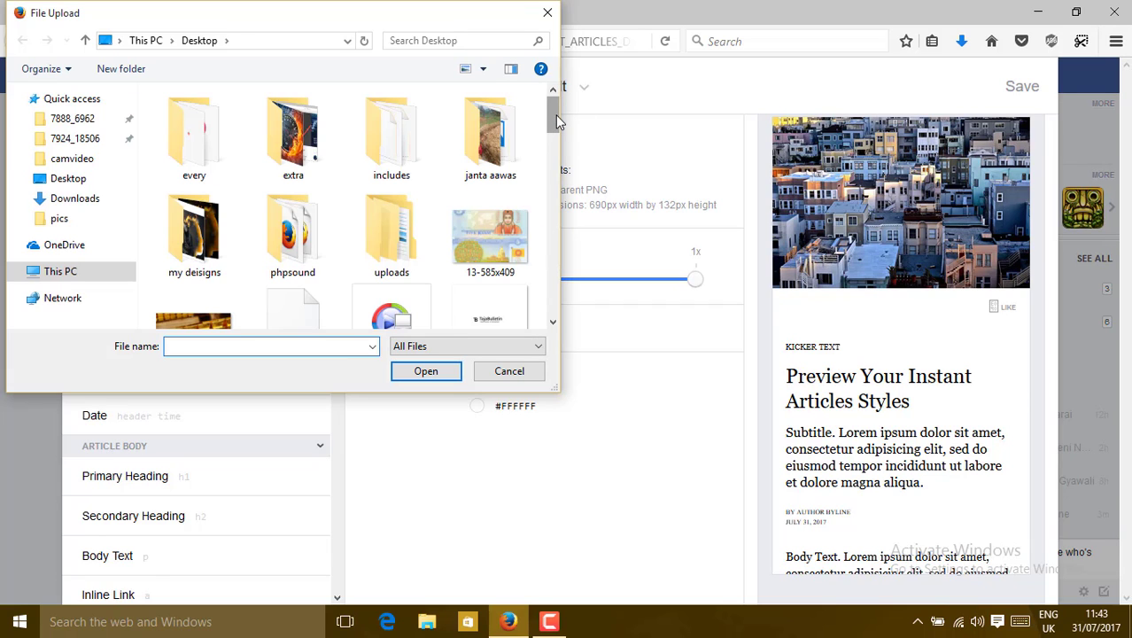
{"action": "left_click_drag", "start_coordinate": [556, 114], "coordinate": [576, 306]}
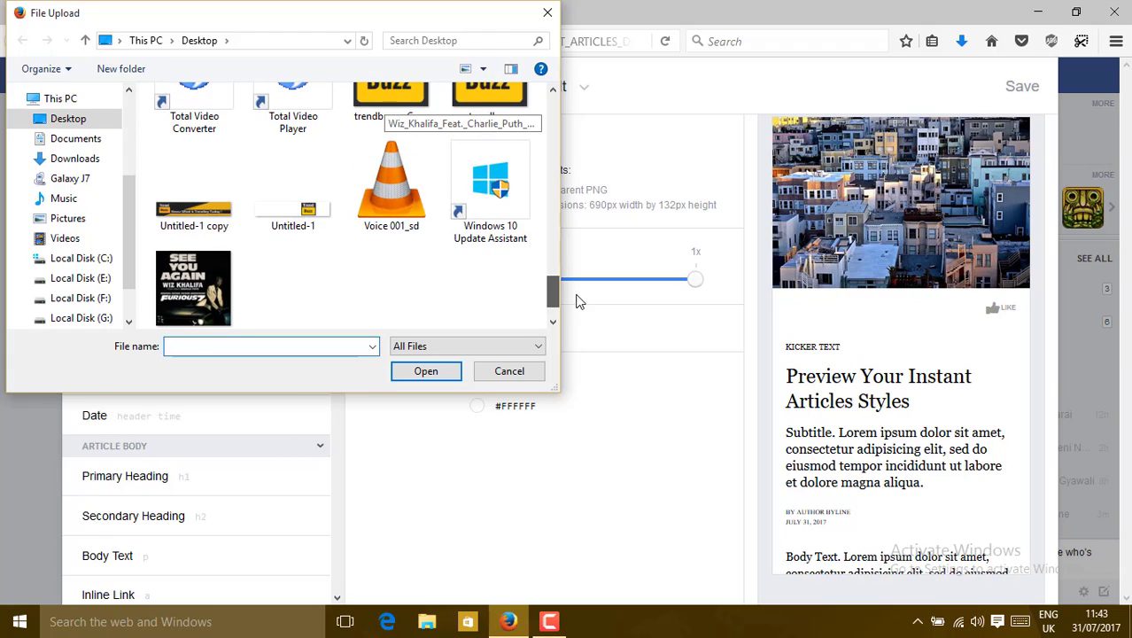
{"action": "left_click", "coordinate": [286, 215]}
{"action": "left_click", "coordinate": [217, 211]}
{"action": "left_click", "coordinate": [319, 205]}
{"action": "mouse_move", "coordinate": [551, 291]}
{"action": "left_mouse_down"}
{"action": "mouse_move", "coordinate": [544, 121]}
{"action": "mouse_move", "coordinate": [560, 288]}
{"action": "left_mouse_up"}
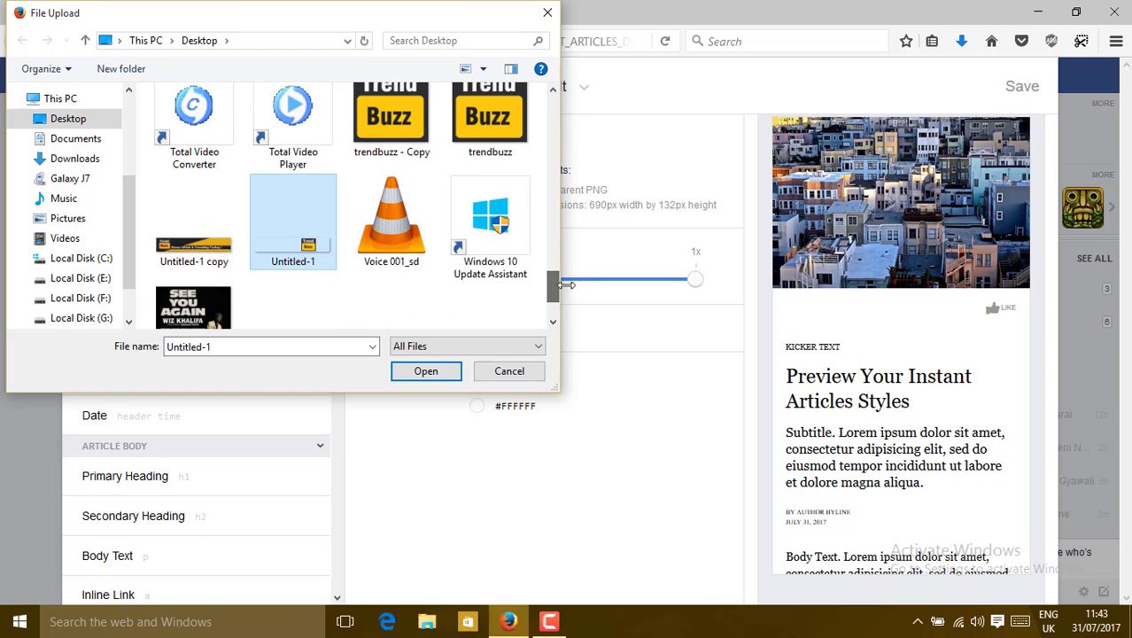
{"action": "left_click", "coordinate": [447, 376]}
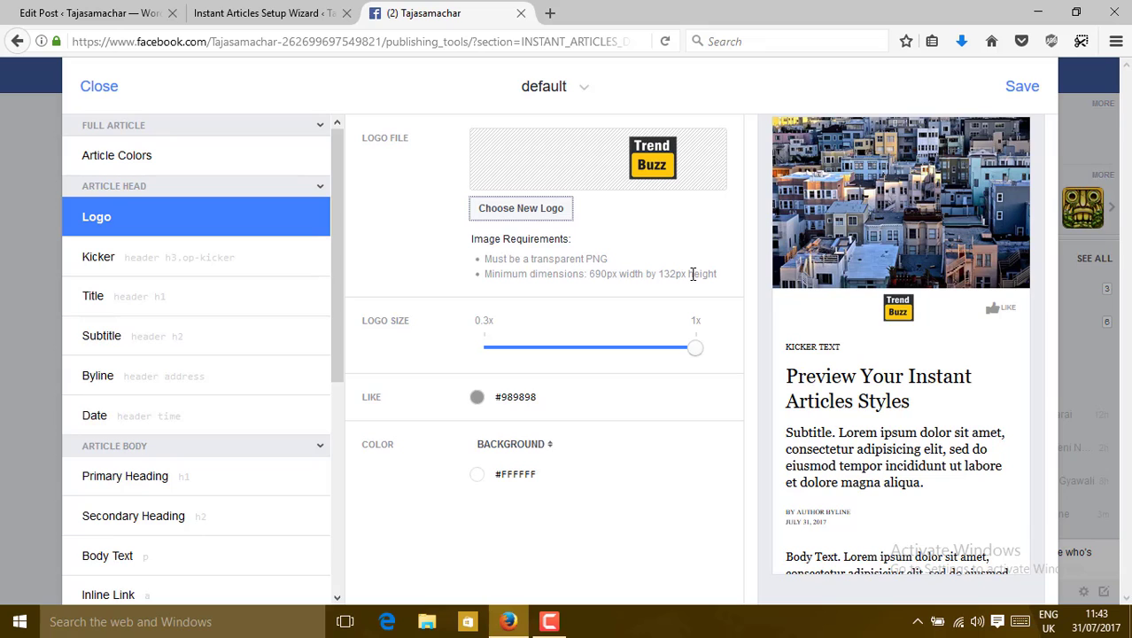
{"action": "left_click", "coordinate": [1017, 86]}
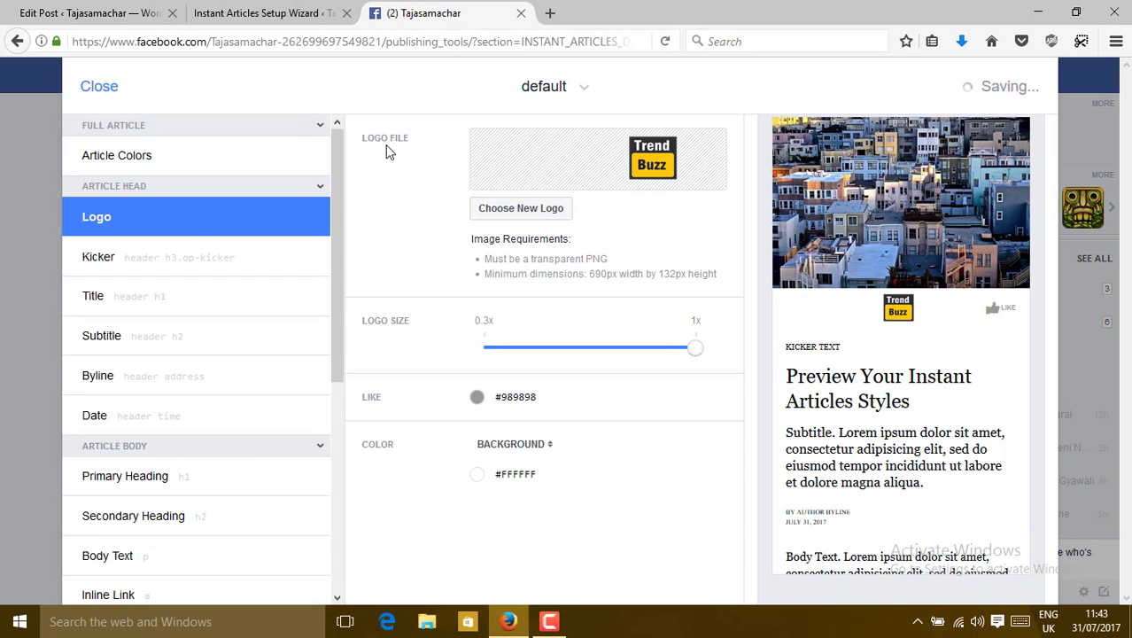
{"action": "left_click", "coordinate": [100, 87]}
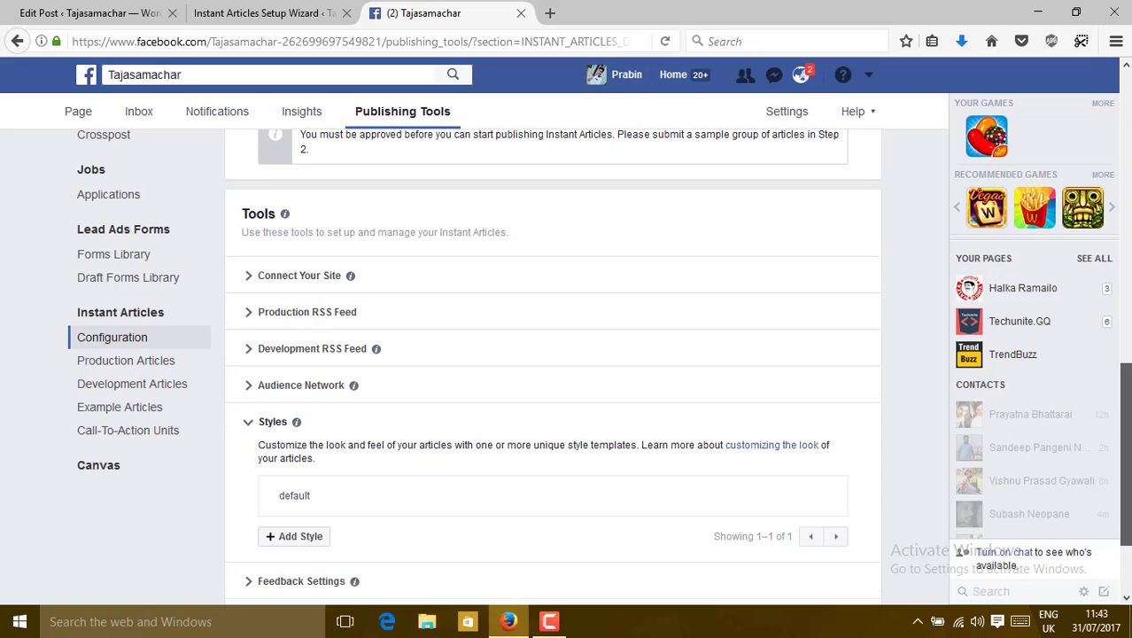
Check the Production Articles and Development Articles lists of the Facebook page
{"action": "scroll", "coordinate": [1099, 291], "scroll_direction": "up", "scroll_amount": 5}
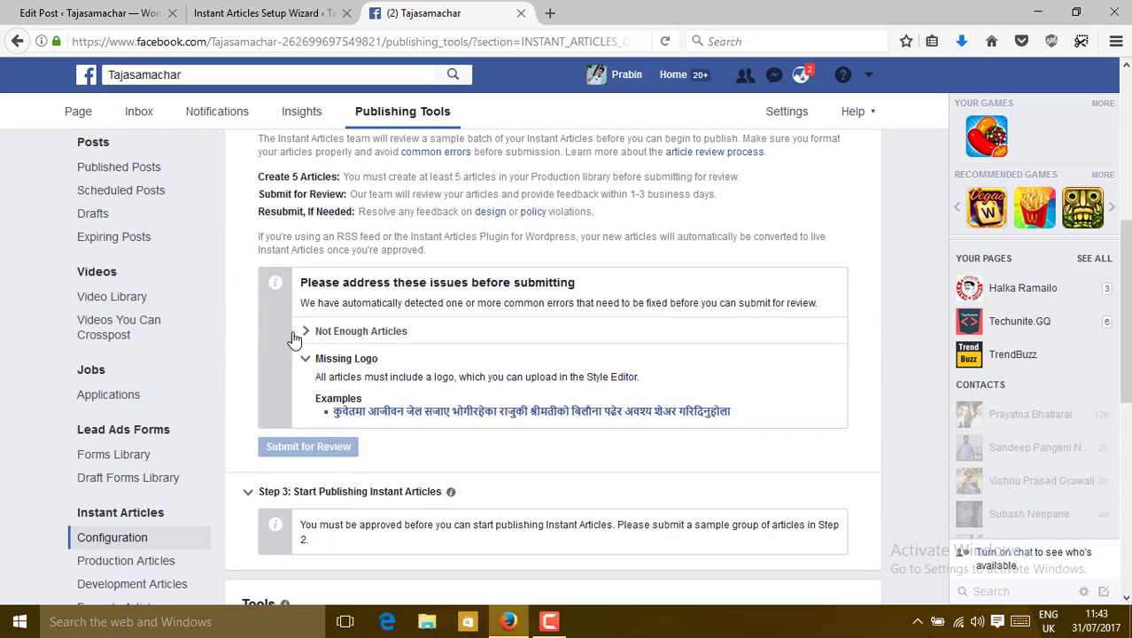
{"action": "left_click", "coordinate": [108, 563]}
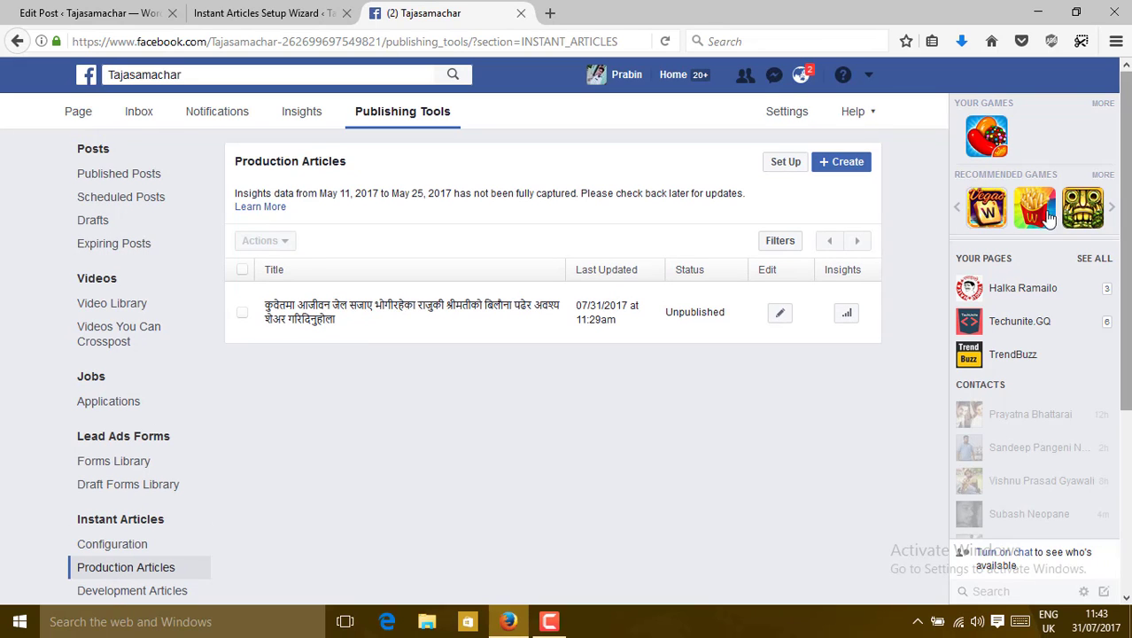
{"action": "left_click", "coordinate": [138, 591]}
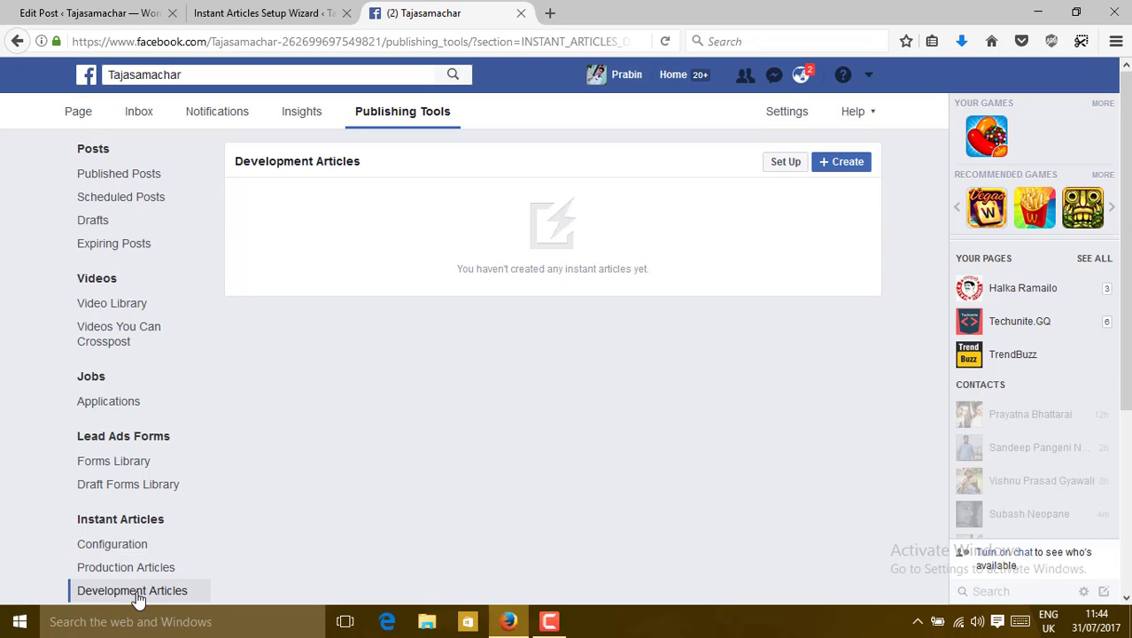
Trigger an immediate update of the Production RSS Feed in the Instant Articles configuration and dismiss the notice
{"action": "left_click", "coordinate": [111, 571]}
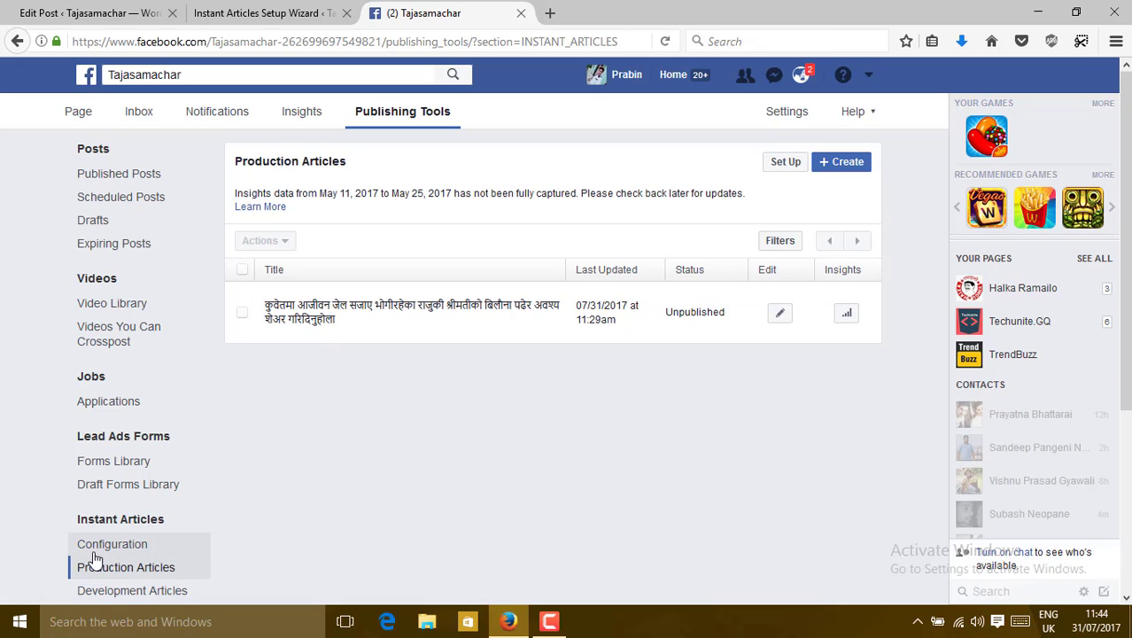
{"action": "left_click", "coordinate": [93, 549]}
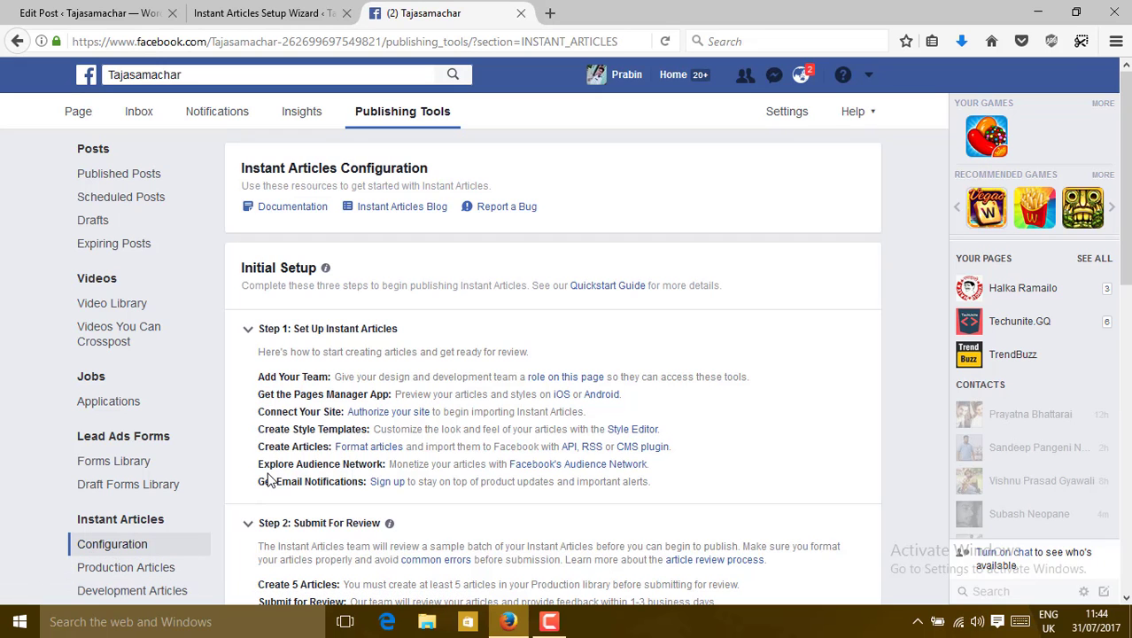
{"action": "scroll", "coordinate": [1126, 266], "scroll_direction": "down", "scroll_amount": 4}
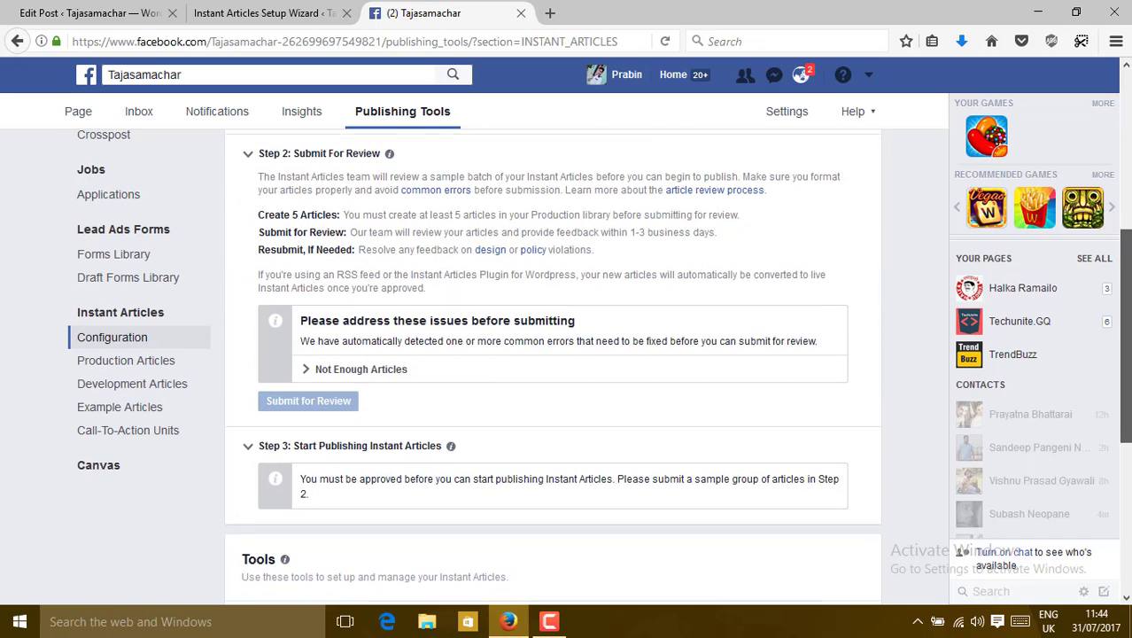
{"action": "scroll", "coordinate": [721, 413], "scroll_direction": "down", "scroll_amount": 4}
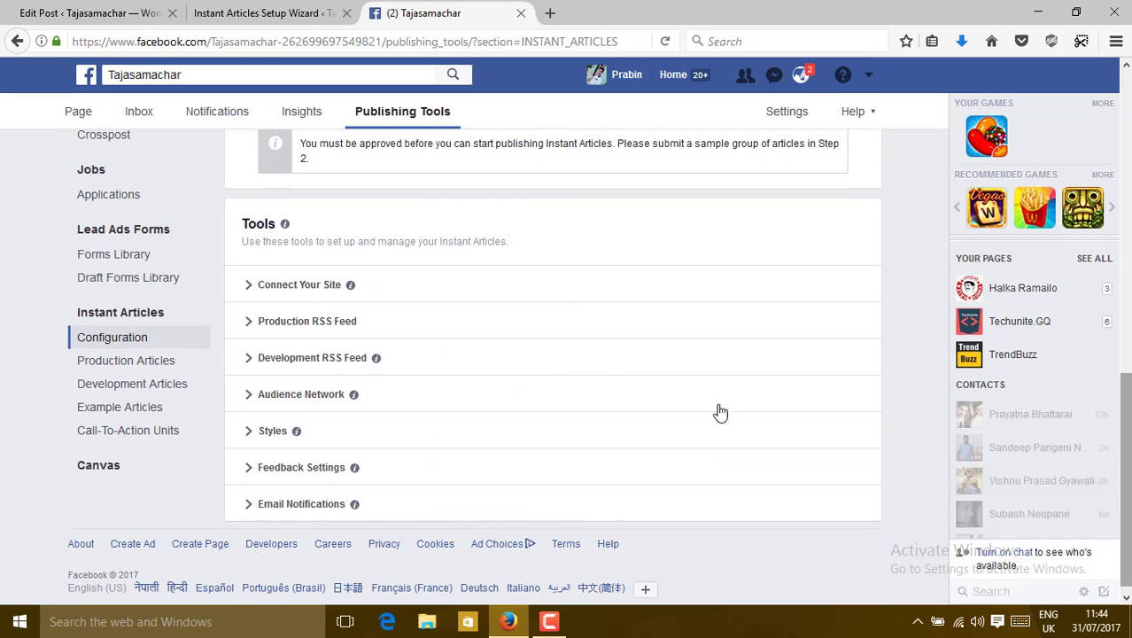
{"action": "mouse_move", "coordinate": [859, 378]}
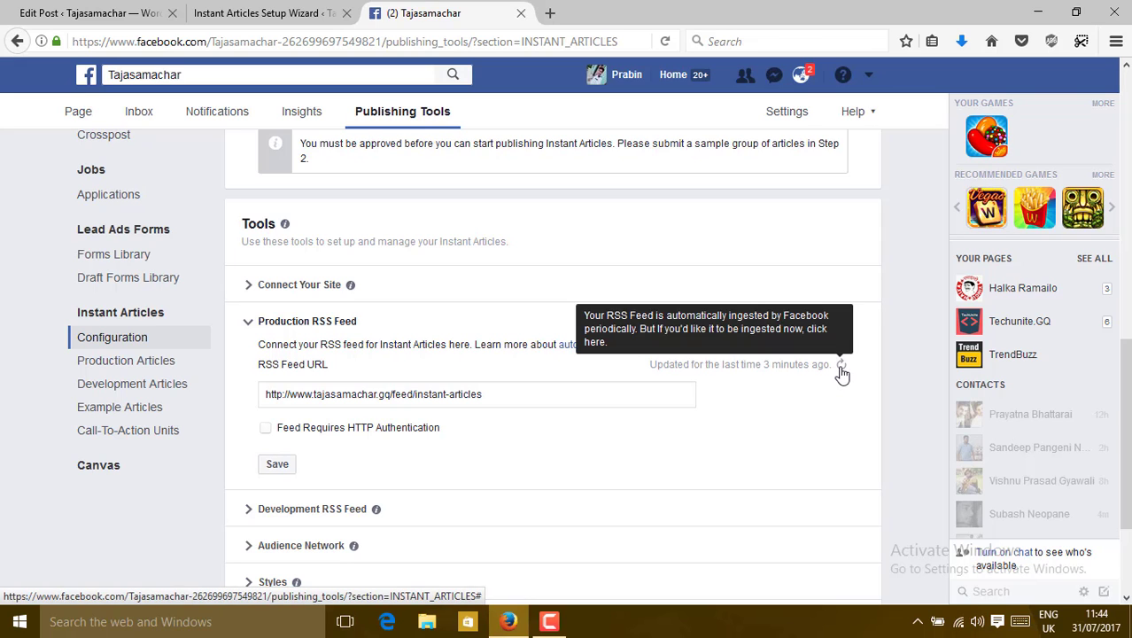
{"action": "left_click", "coordinate": [841, 369]}
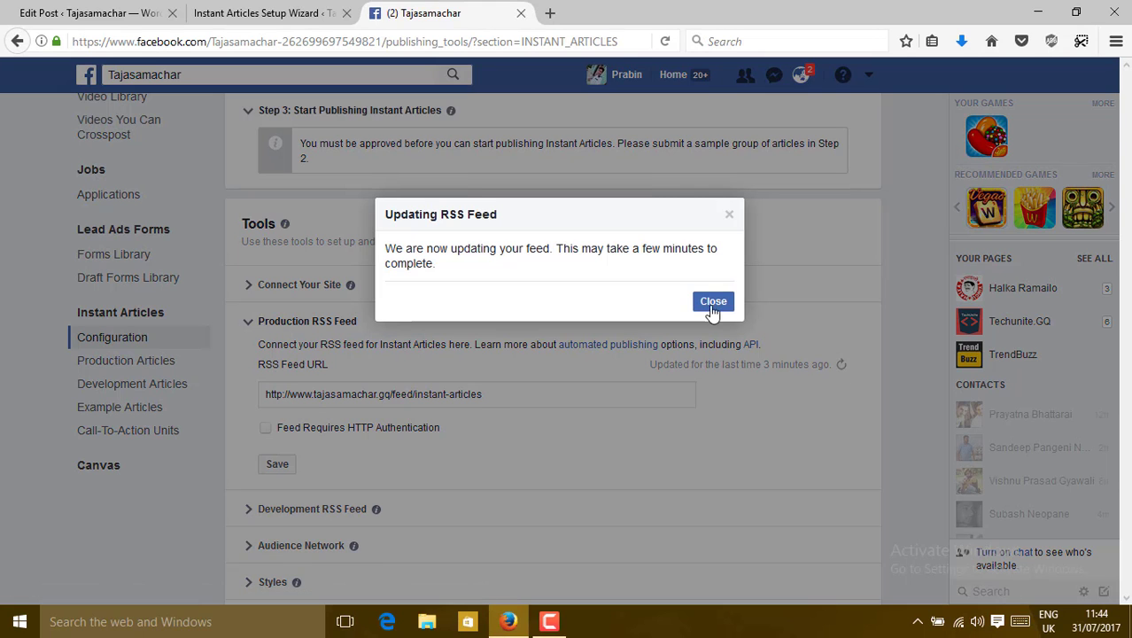
{"action": "left_click", "coordinate": [714, 303]}
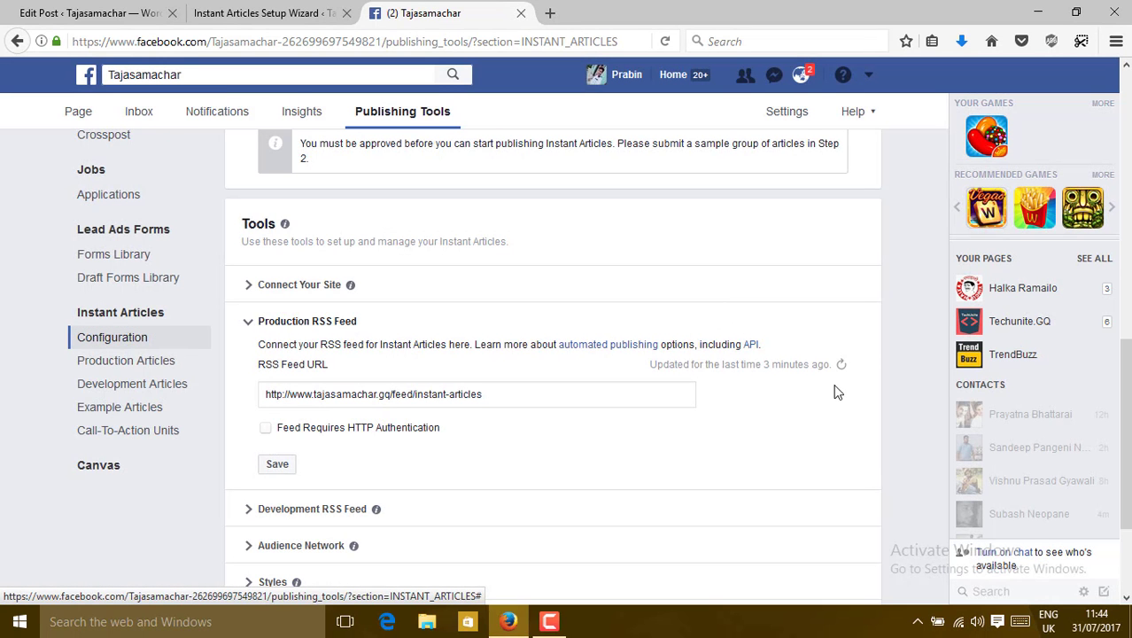
Trigger an immediate update of the Development RSS Feed and dismiss the notice
{"action": "left_click", "coordinate": [293, 508]}
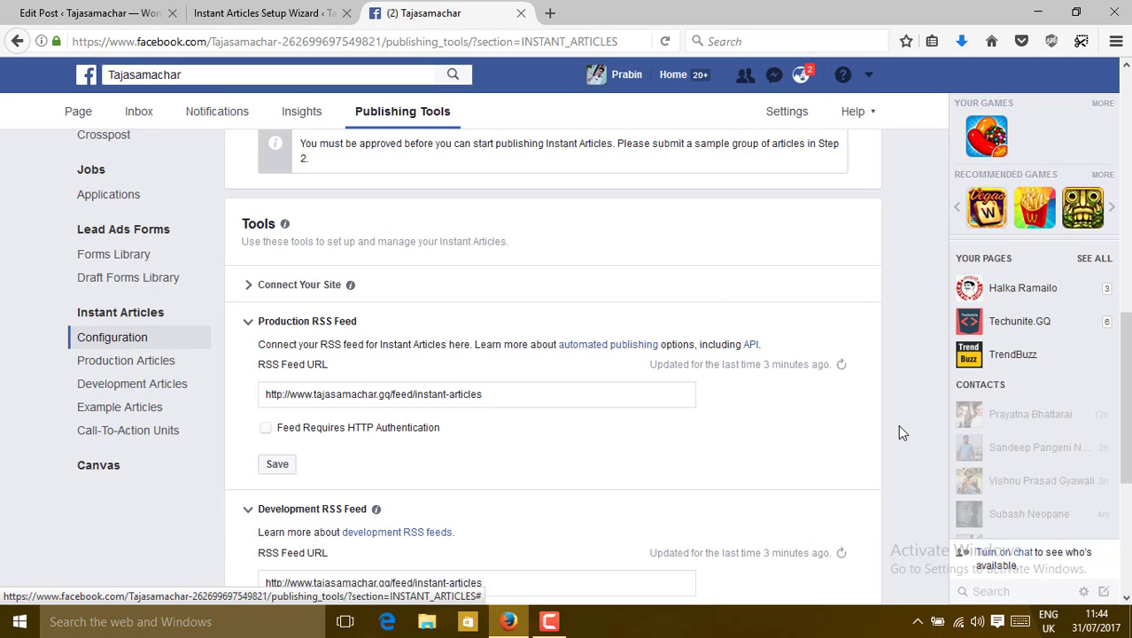
{"action": "scroll", "coordinate": [872, 379], "scroll_direction": "down", "scroll_amount": 3}
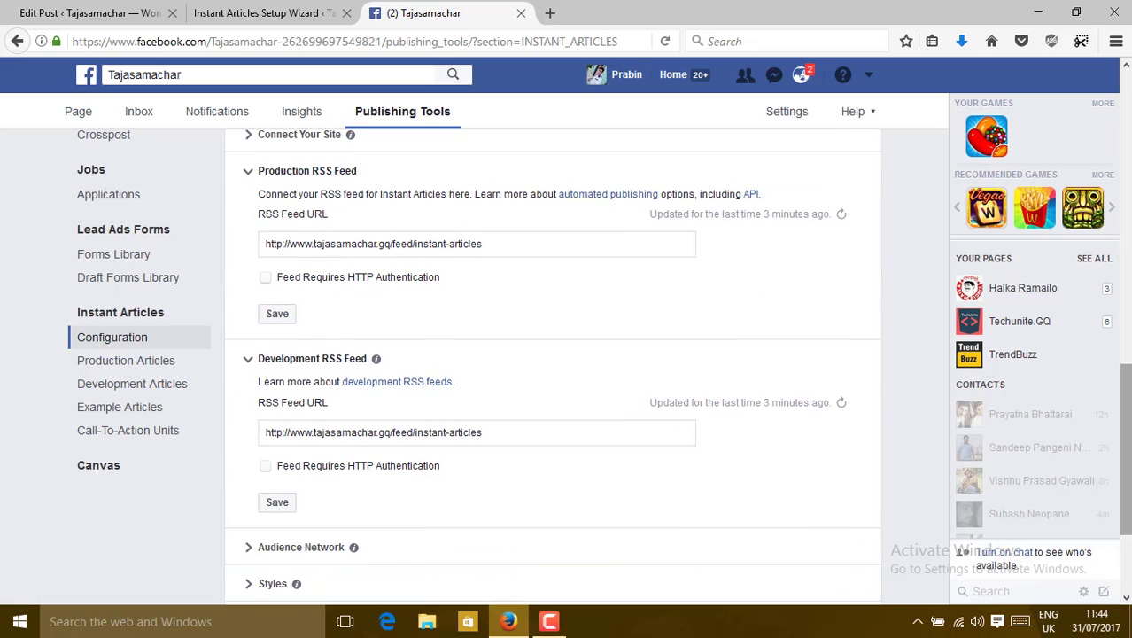
{"action": "left_click", "coordinate": [842, 403]}
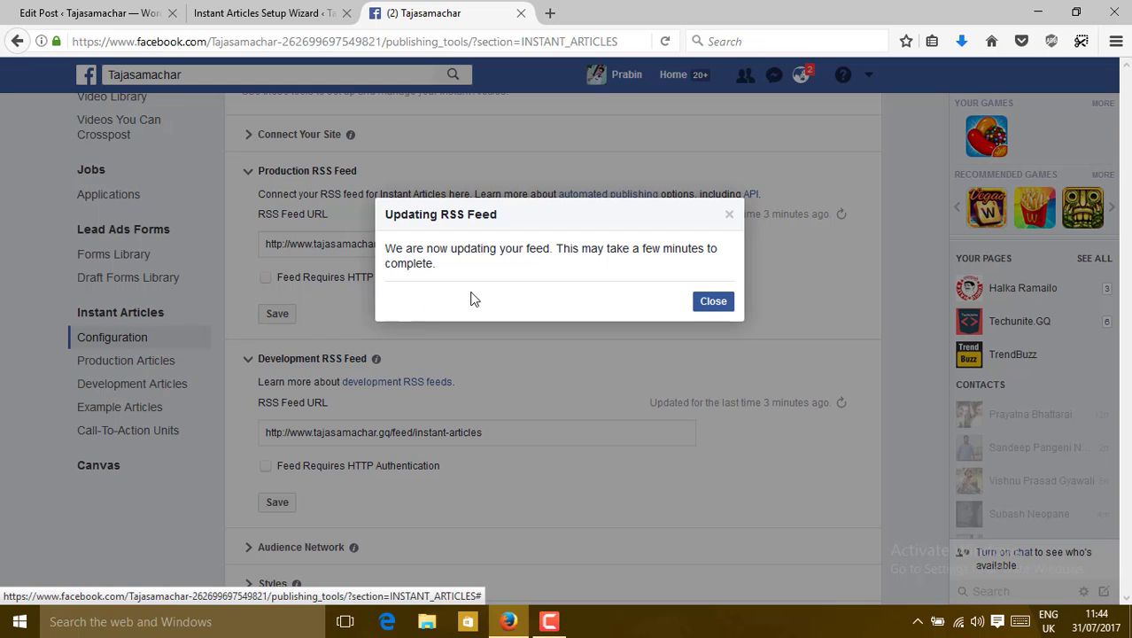
{"action": "left_click", "coordinate": [723, 304]}
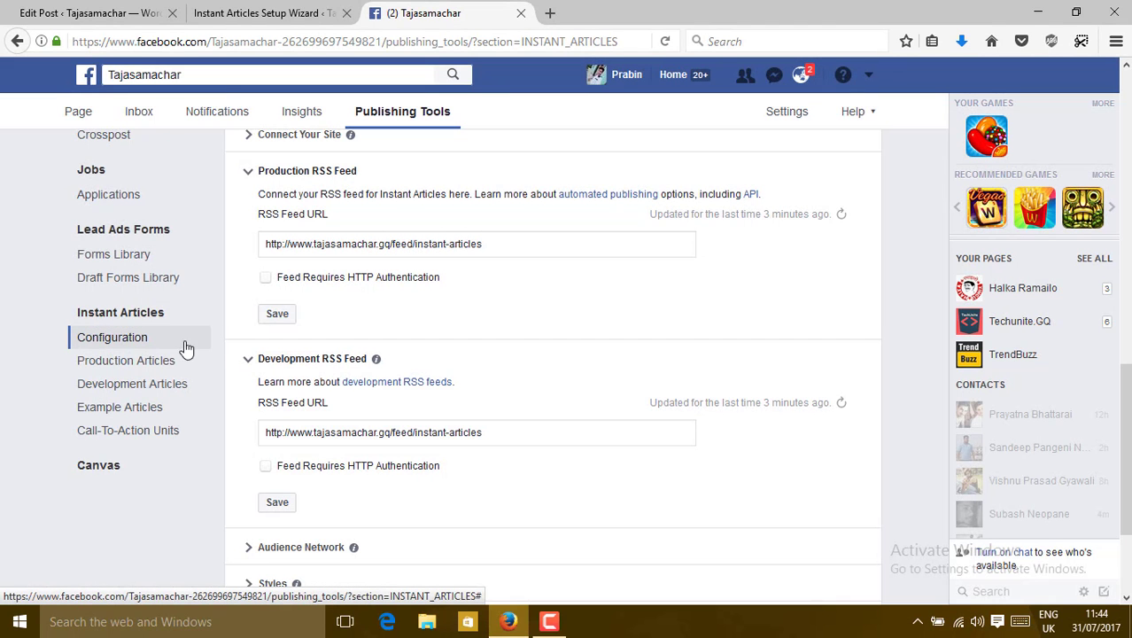
Open the Production Articles list and reload the page to check for newly imported articles
{"action": "left_click", "coordinate": [105, 372]}
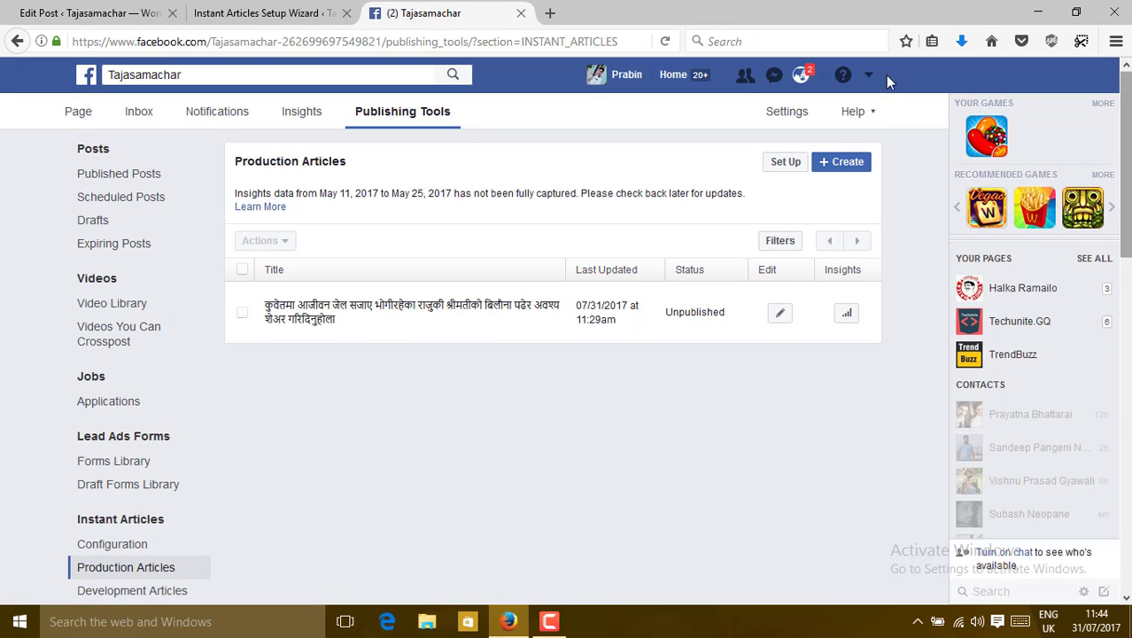
{"action": "left_click", "coordinate": [594, 46]}
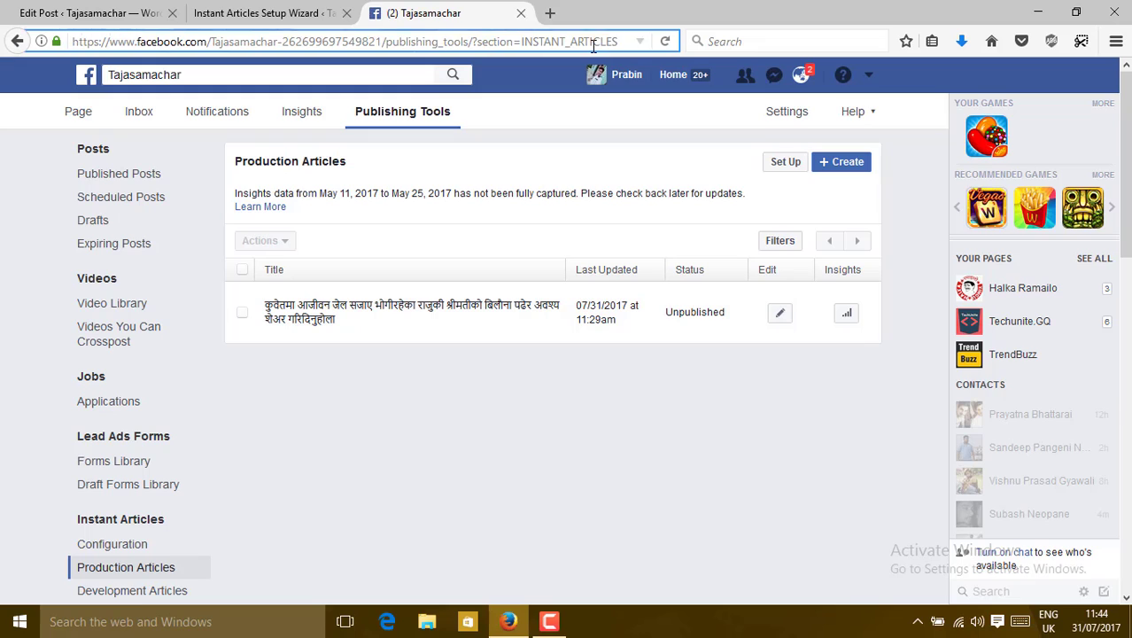
{"action": "key", "text": "Return"}
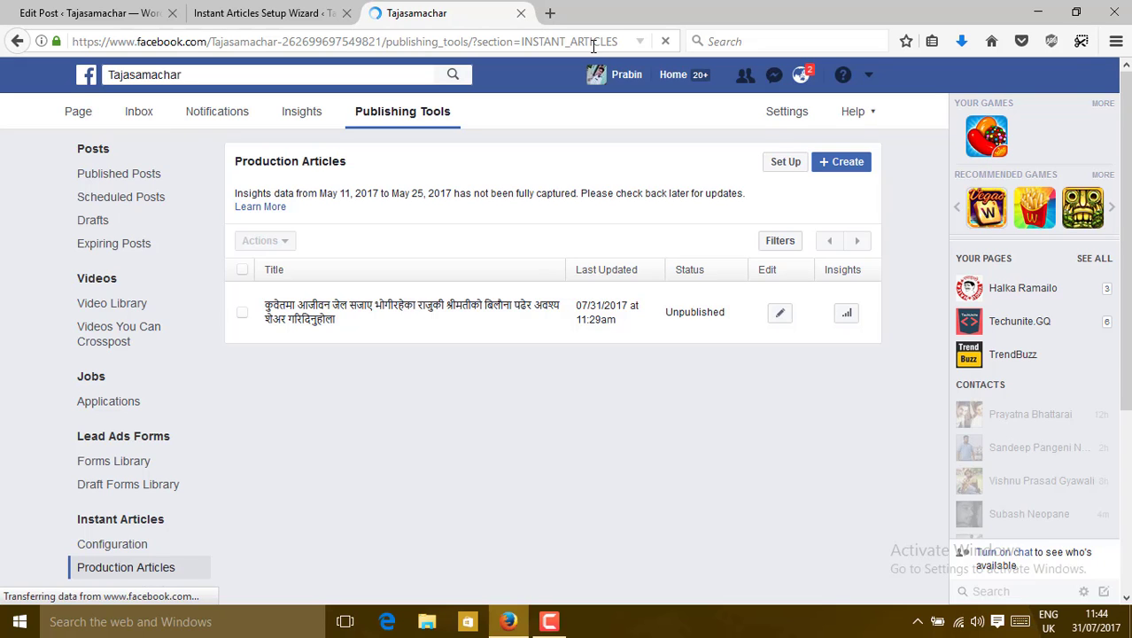
Copy the Production RSS Feed URL from the Tools section of the Instant Articles configuration
{"action": "left_click", "coordinate": [131, 412]}
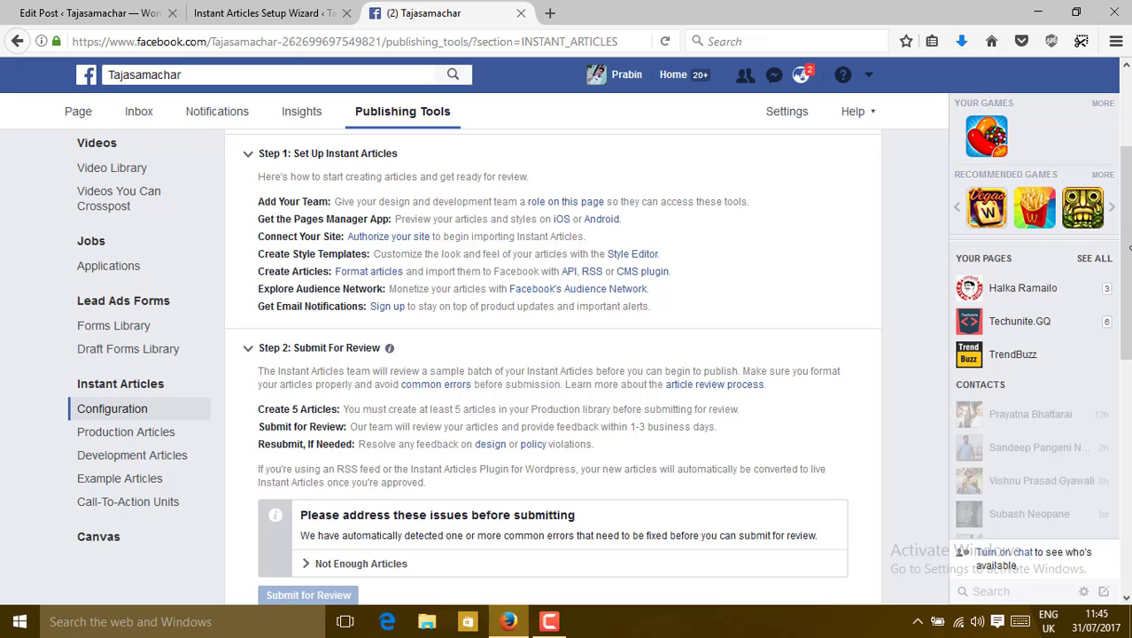
{"action": "scroll", "coordinate": [456, 420], "scroll_direction": "down", "scroll_amount": 5}
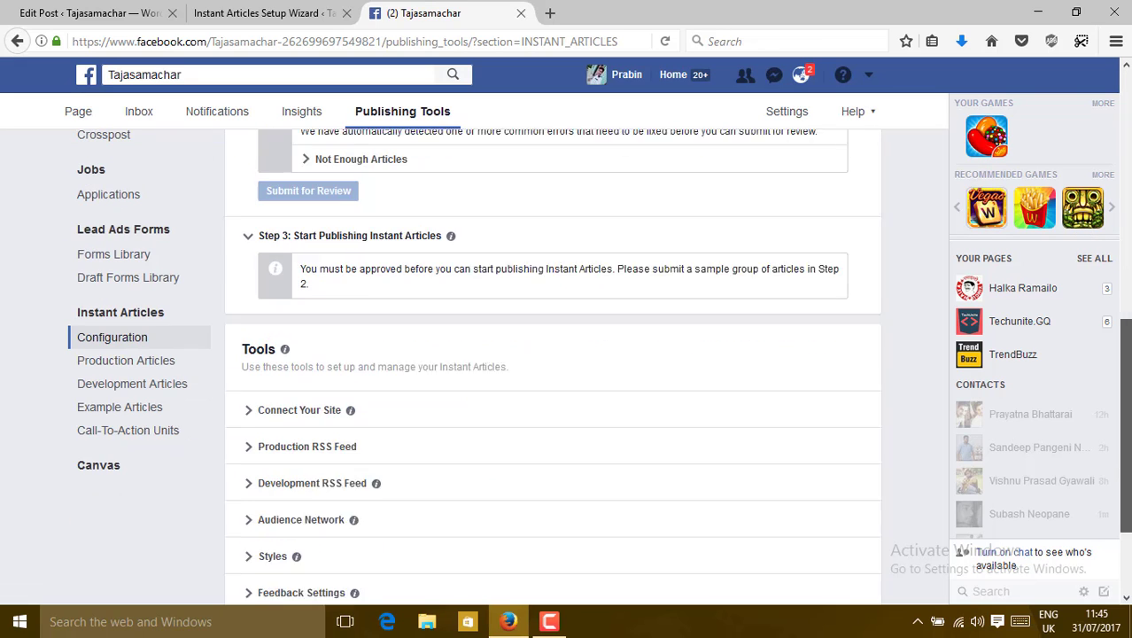
{"action": "scroll", "coordinate": [675, 451], "scroll_direction": "down", "scroll_amount": 2}
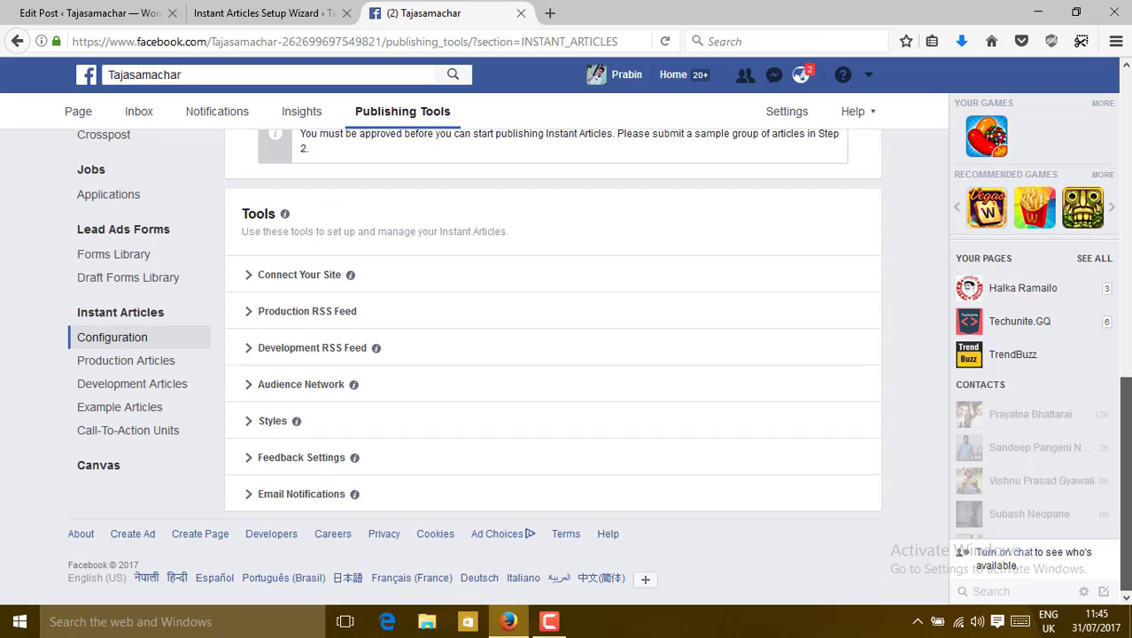
{"action": "left_click", "coordinate": [270, 317]}
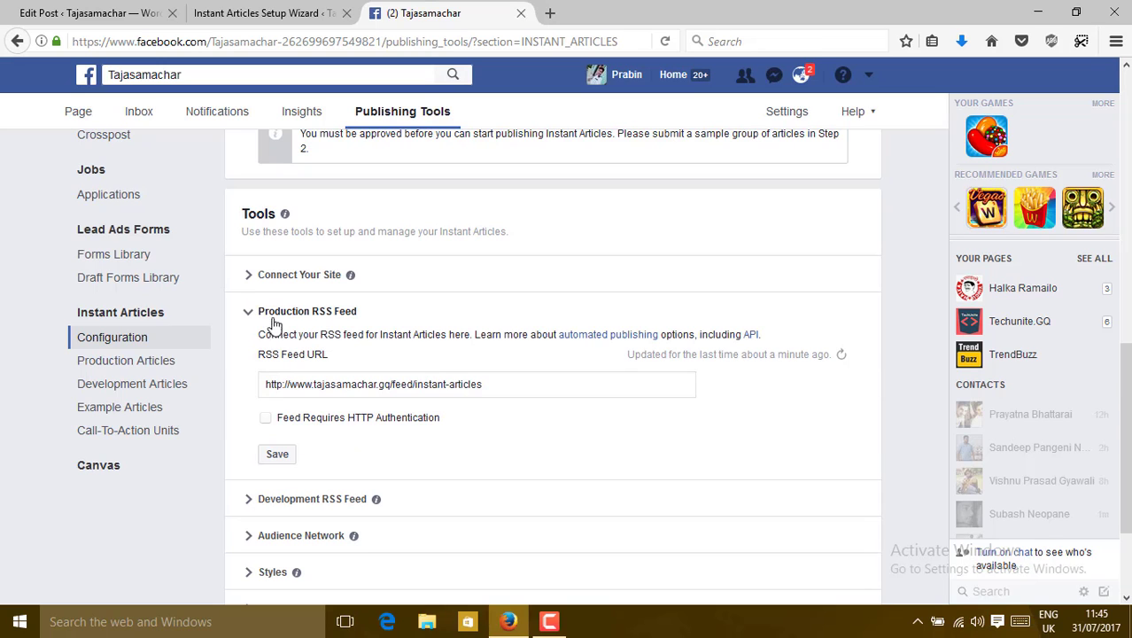
{"action": "left_click_drag", "start_coordinate": [490, 388], "coordinate": [245, 390]}
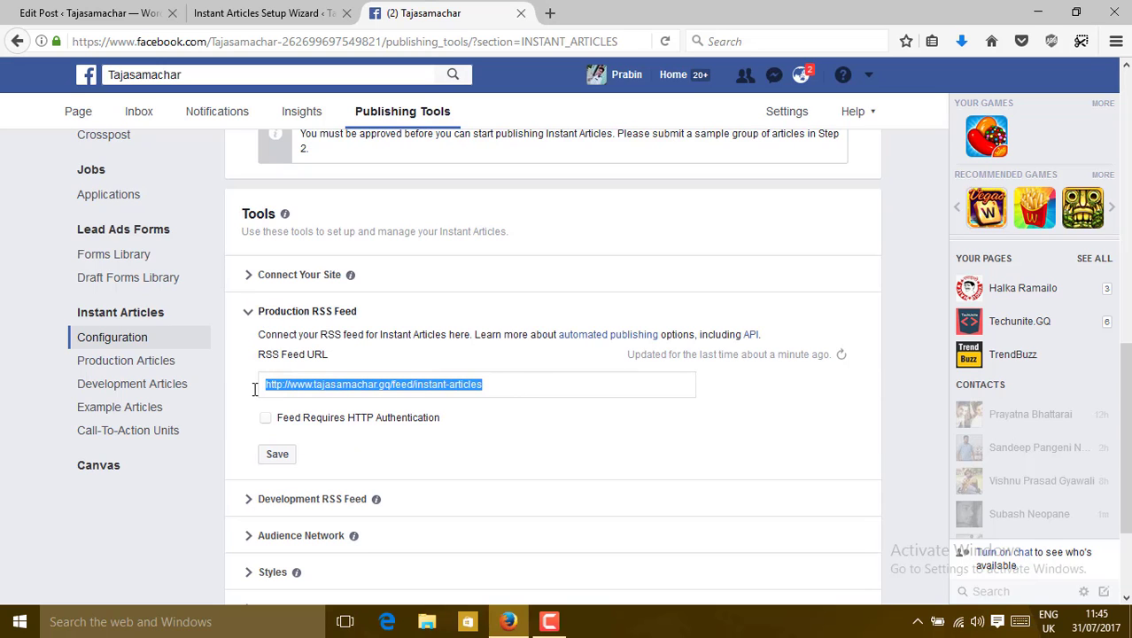
{"action": "right_click", "coordinate": [282, 384]}
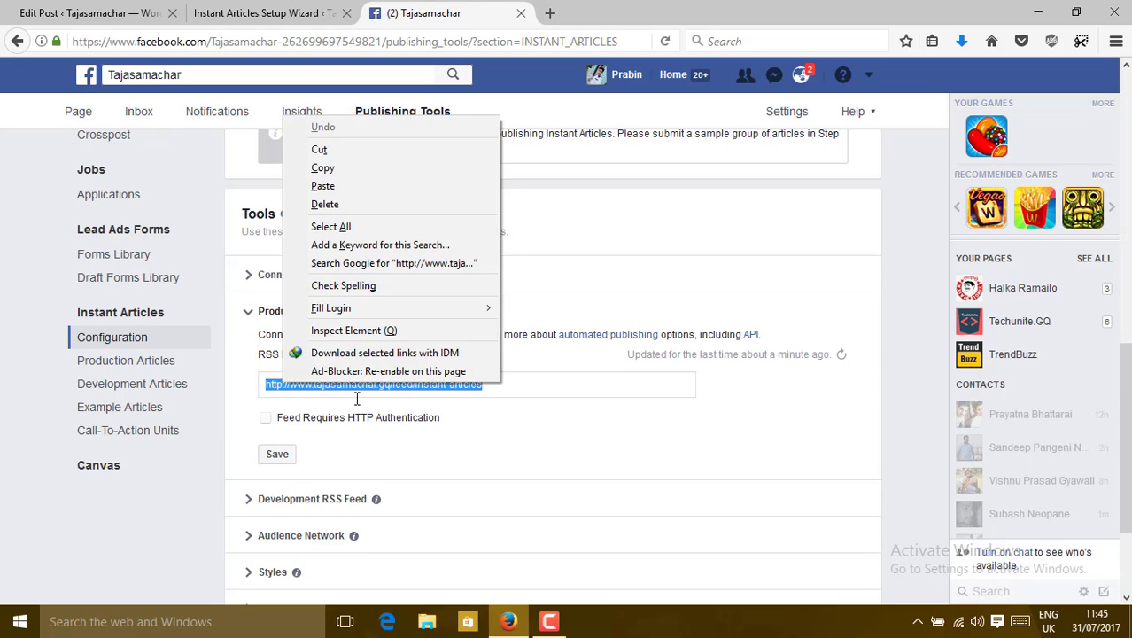
{"action": "left_click", "coordinate": [356, 165]}
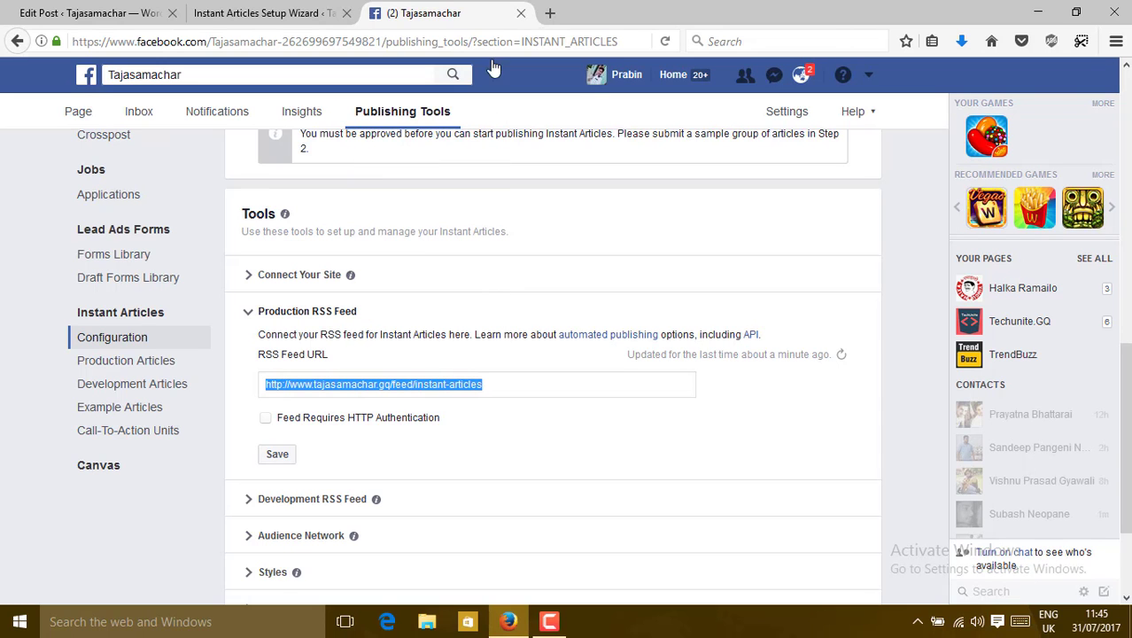
Open the copied feed URL in a new browser tab and review the articles listed in the feed
{"action": "left_click", "coordinate": [549, 14]}
{"action": "key", "text": "ctrl+v"}
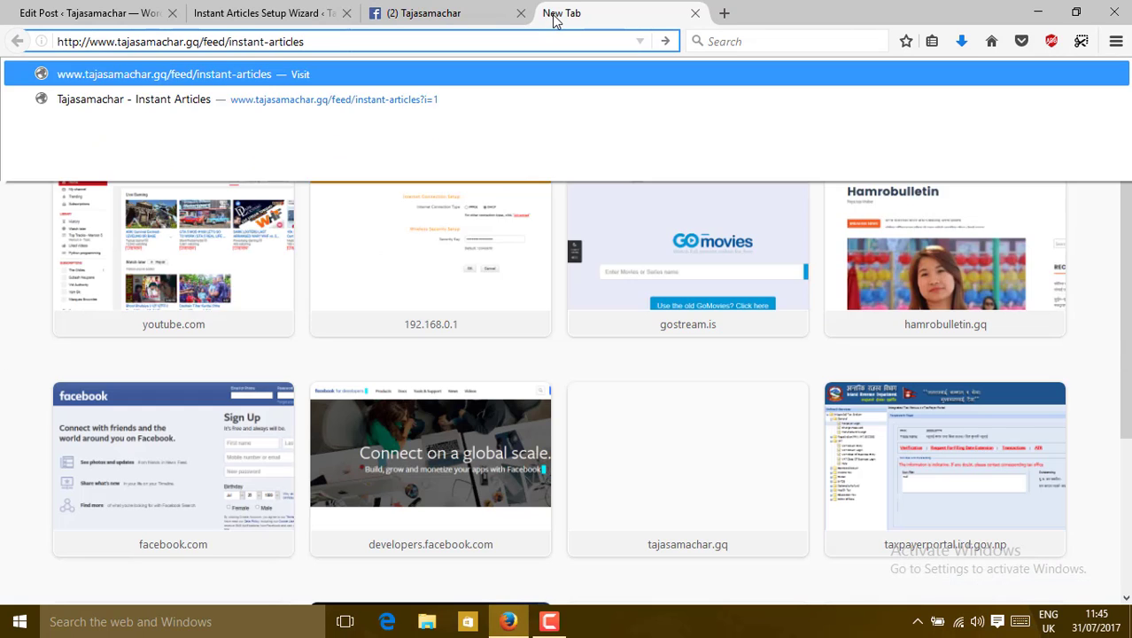
{"action": "key", "text": "Return"}
{"action": "left_click", "coordinate": [479, 11]}
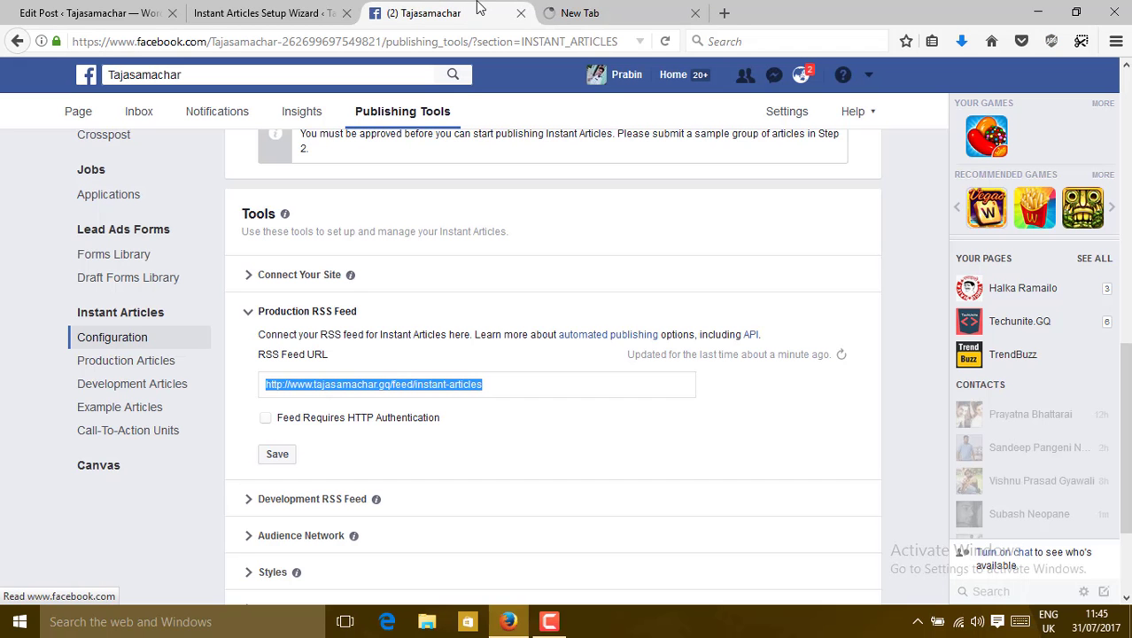
{"action": "left_click", "coordinate": [625, 14]}
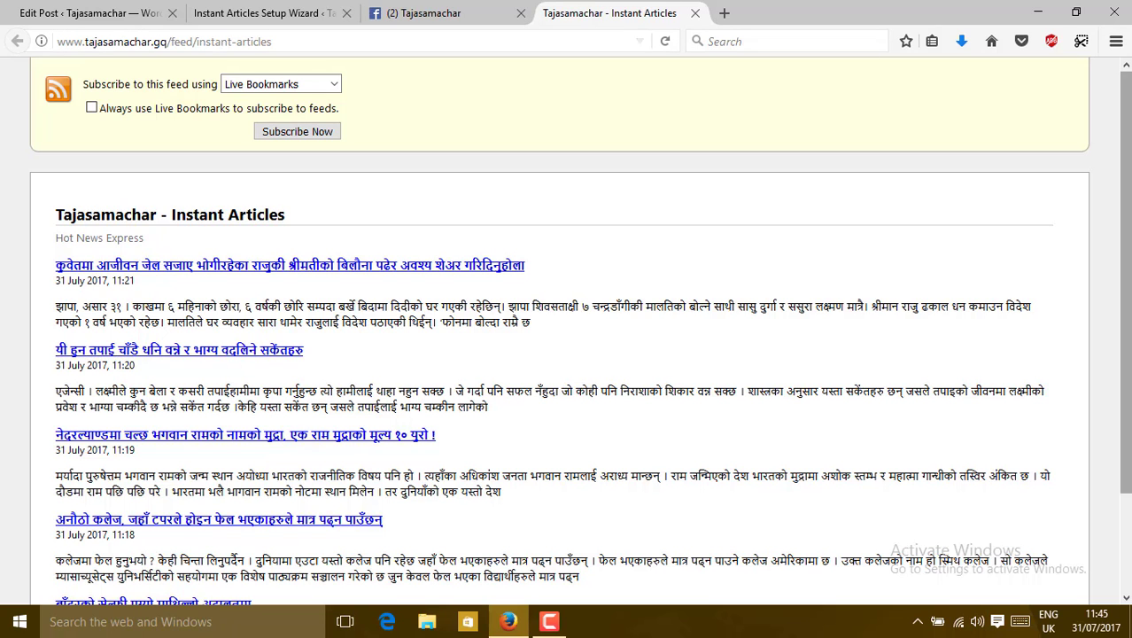
{"action": "scroll", "coordinate": [567, 354], "scroll_direction": "down", "scroll_amount": 2}
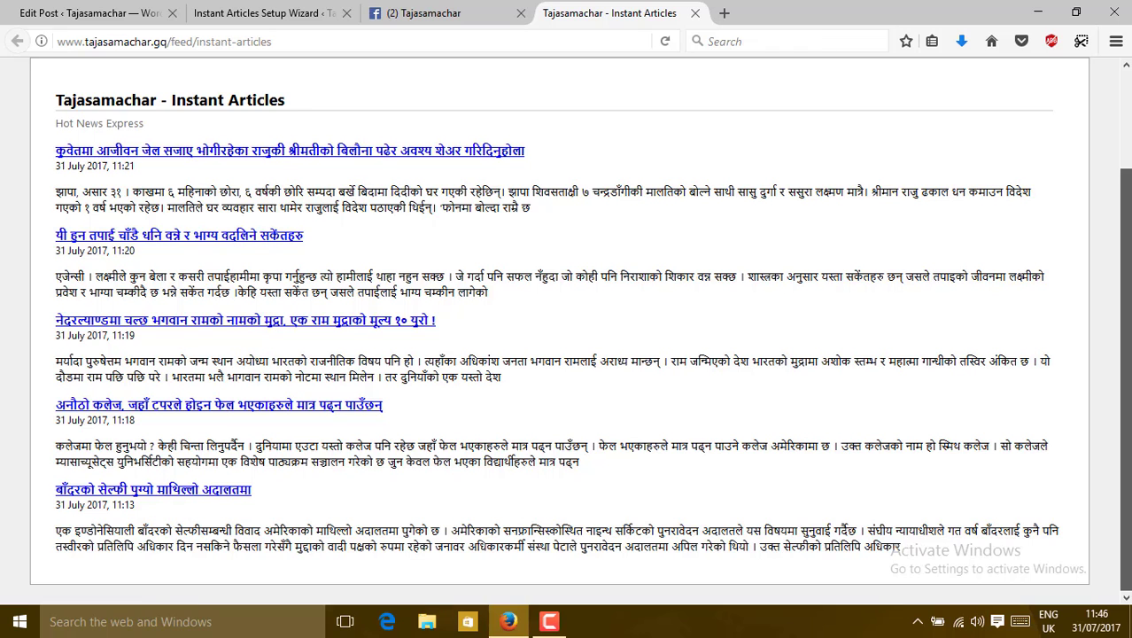
{"action": "scroll", "coordinate": [481, 85], "scroll_direction": "up", "scroll_amount": 2}
Return to the Facebook page's Production Articles list and reload it to compare it with the feed
{"action": "left_click", "coordinate": [425, 13]}
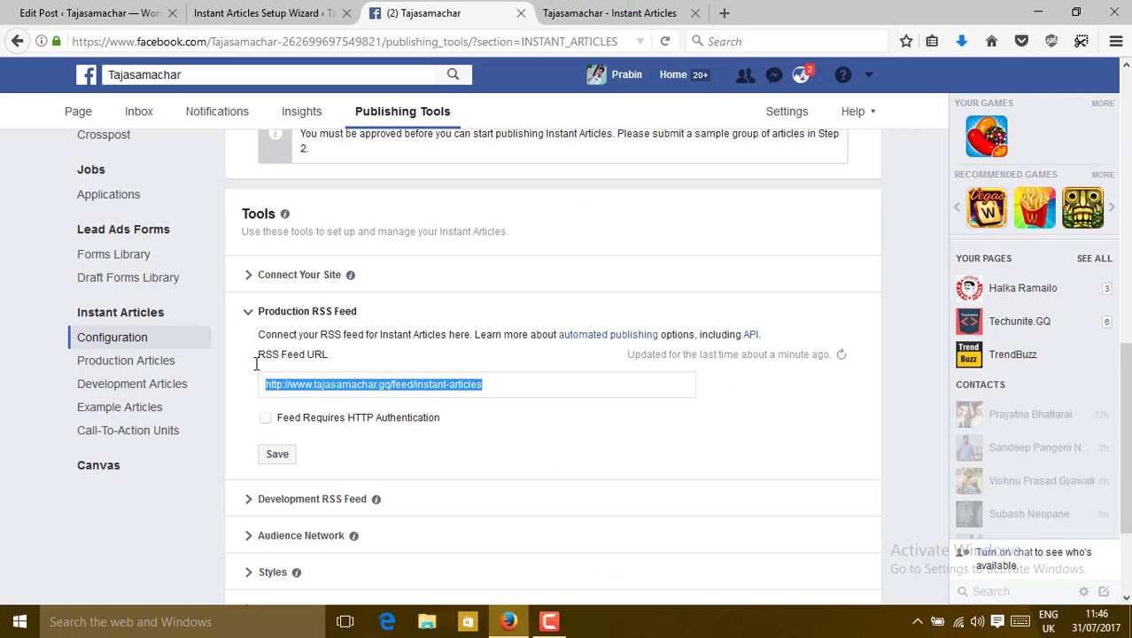
{"action": "left_click", "coordinate": [146, 369]}
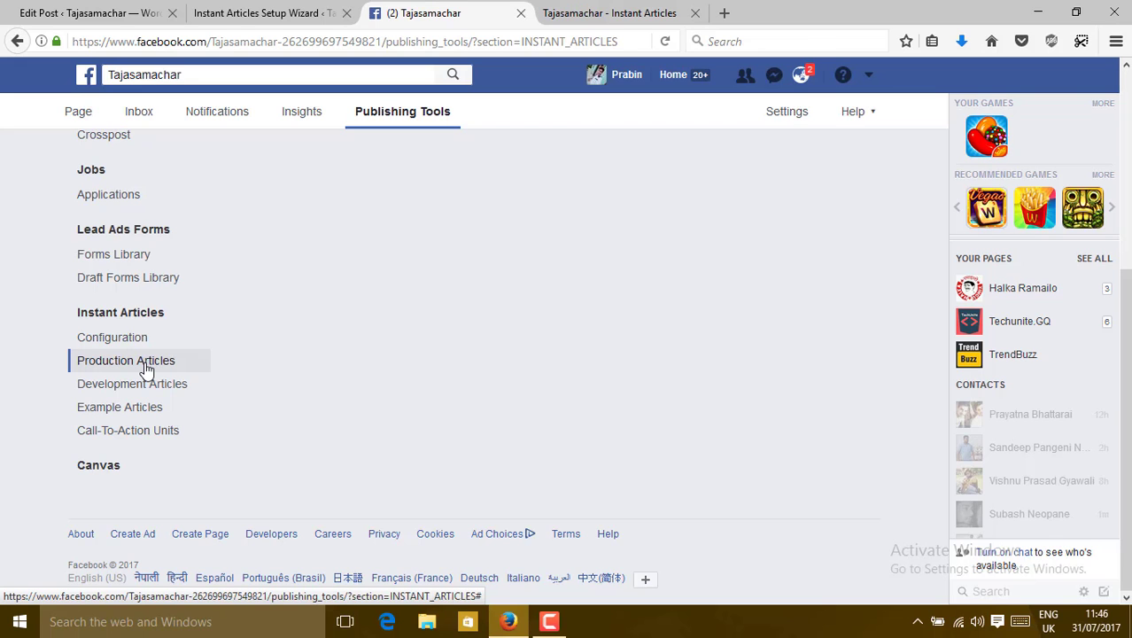
{"action": "left_click_drag", "start_coordinate": [1125, 363], "coordinate": [1116, 169]}
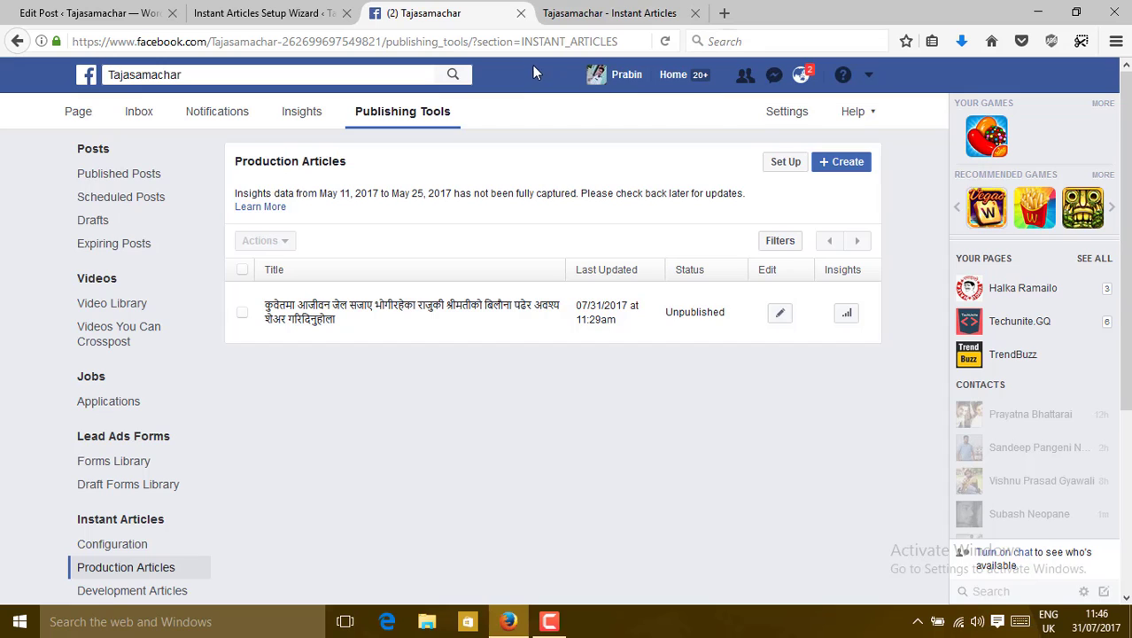
{"action": "left_click", "coordinate": [596, 42]}
{"action": "key", "text": "Return"}
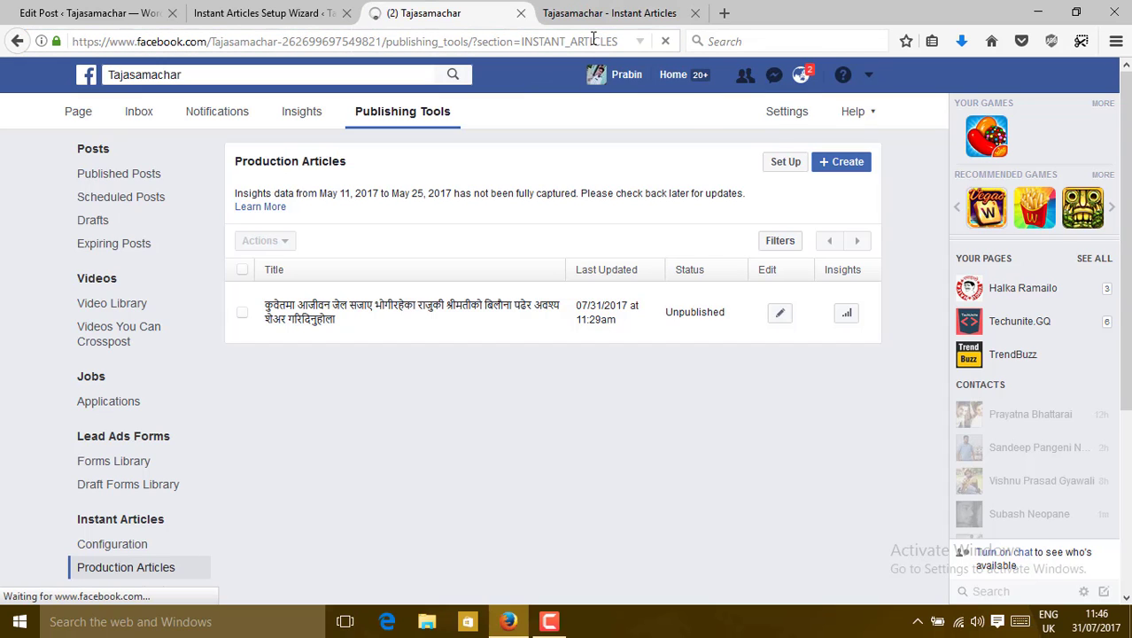
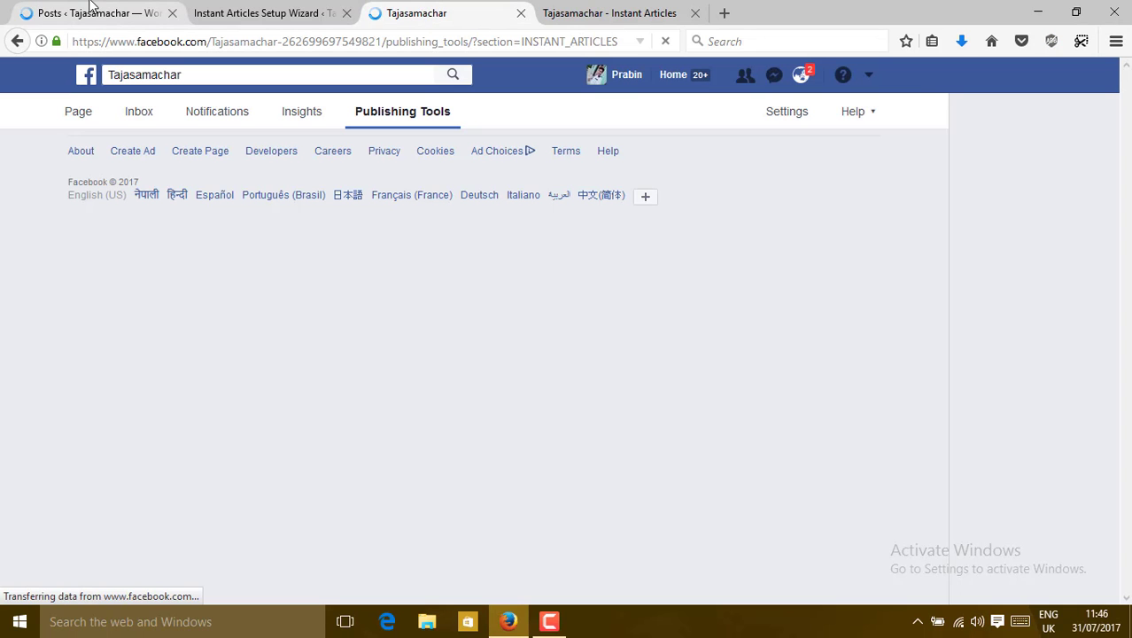
Return to the WordPress Posts list, select all five posts and open them for bulk editing
{"action": "left_click", "coordinate": [91, 9]}
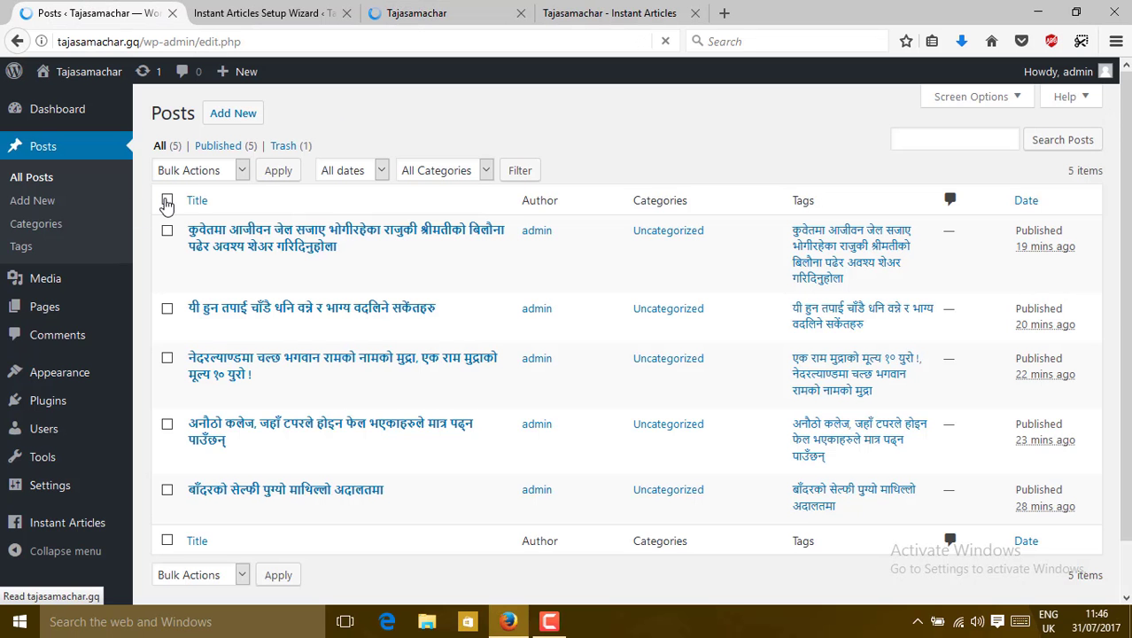
{"action": "left_click", "coordinate": [166, 202]}
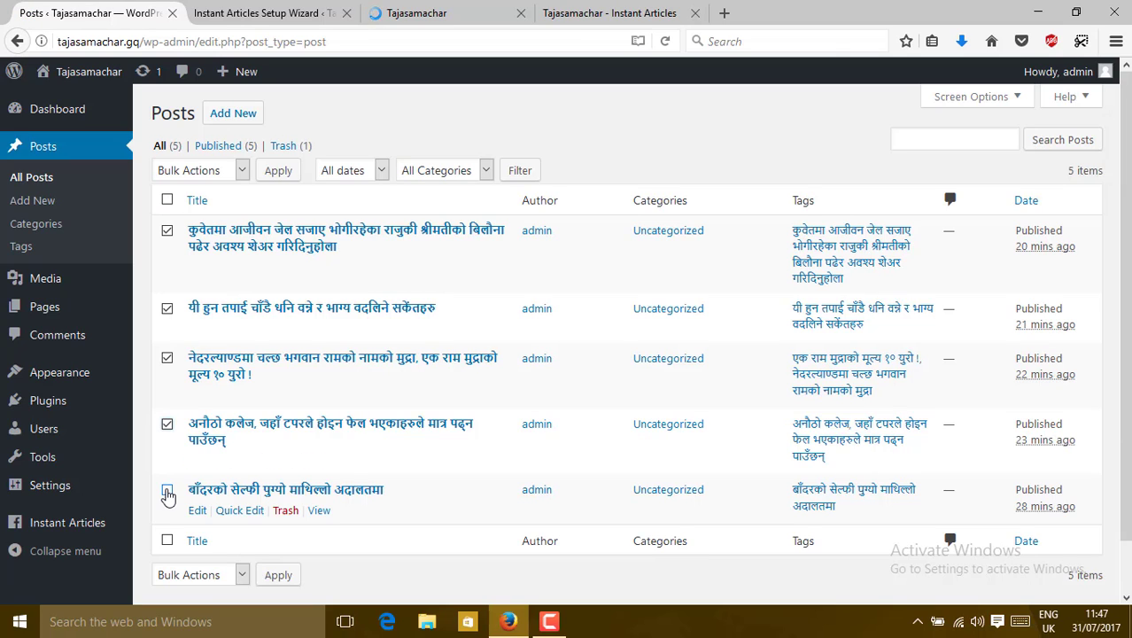
{"action": "left_click", "coordinate": [241, 172]}
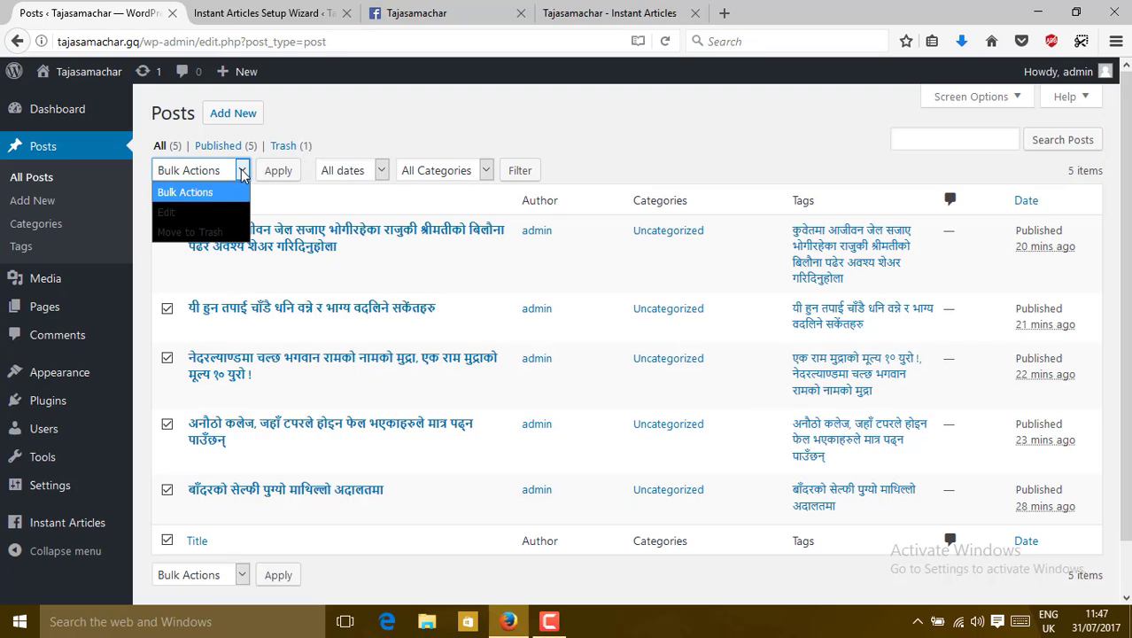
{"action": "left_click", "coordinate": [198, 214]}
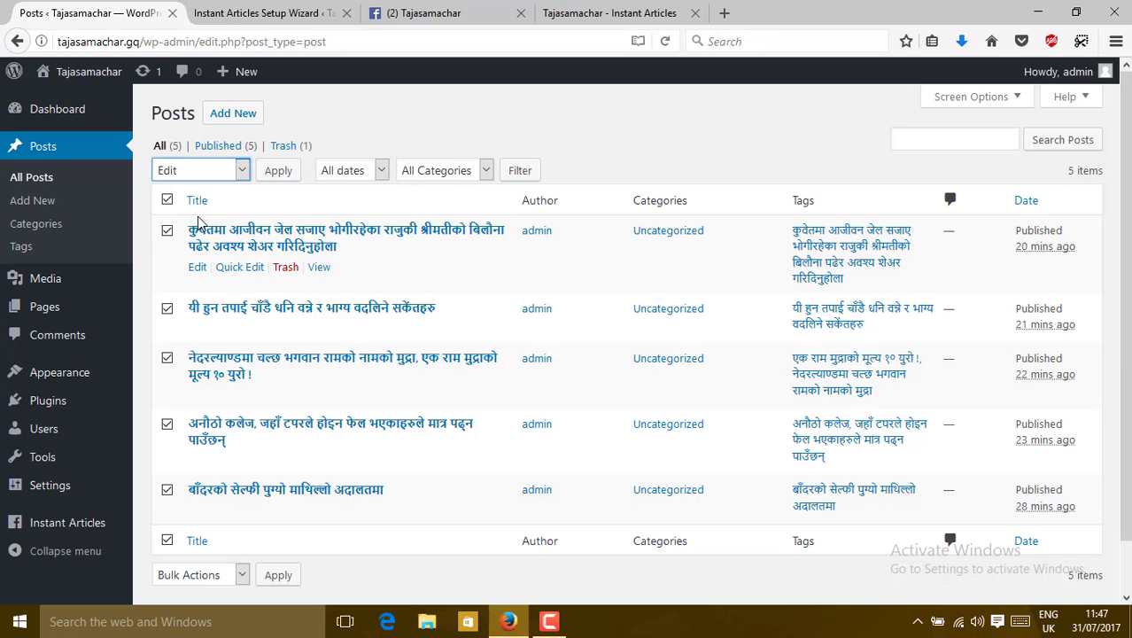
{"action": "left_click", "coordinate": [278, 171]}
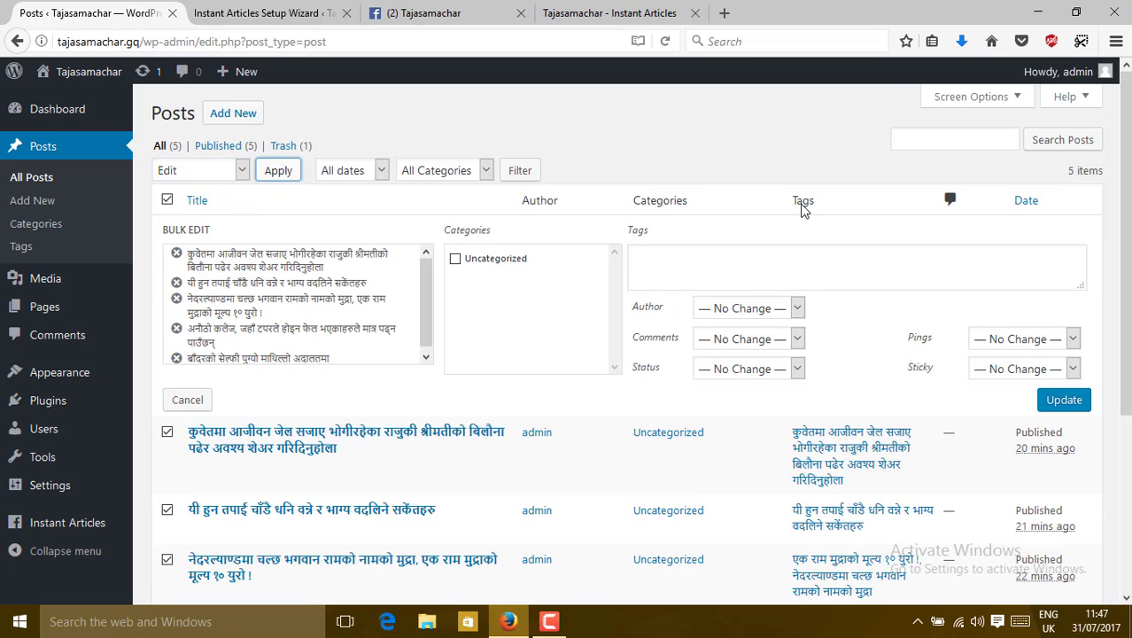
In the bulk edit, set the author to admin, comments to Allow and the status to Published
{"action": "scroll", "coordinate": [1123, 266], "scroll_direction": "down", "scroll_amount": 2}
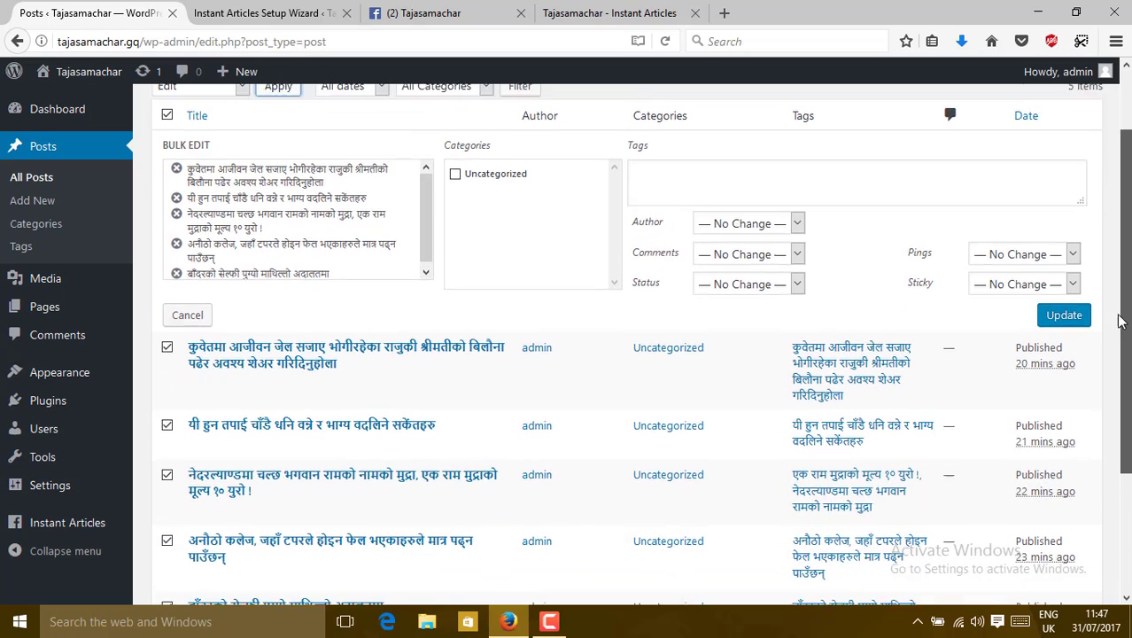
{"action": "scroll", "coordinate": [1123, 266], "scroll_direction": "up", "scroll_amount": 2}
{"action": "left_click", "coordinate": [732, 316]}
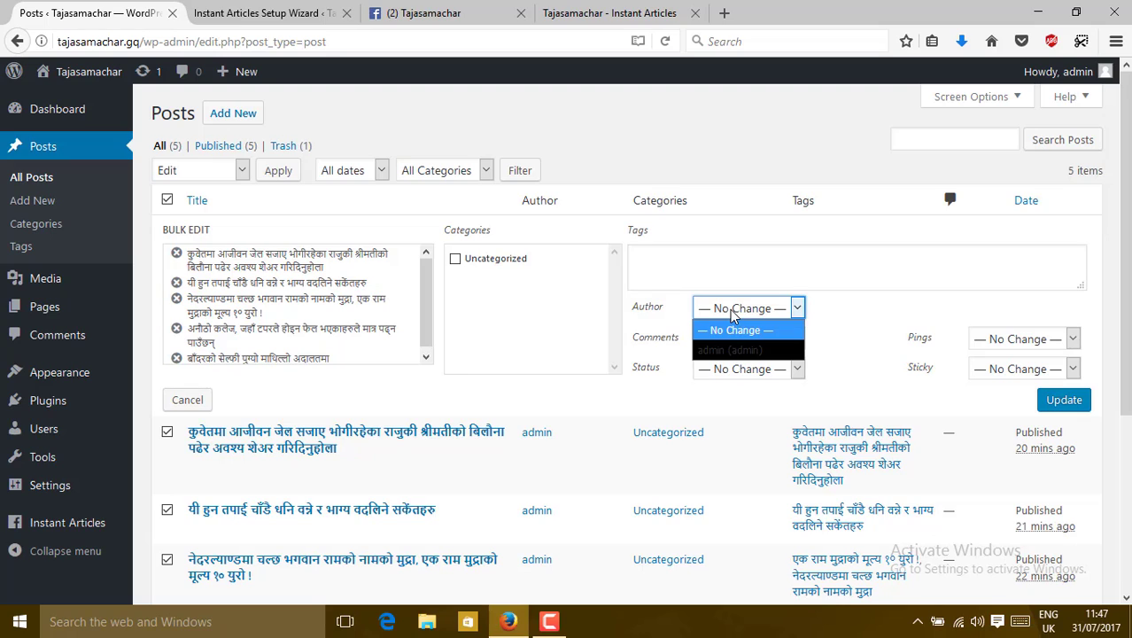
{"action": "left_click", "coordinate": [749, 353]}
{"action": "left_click", "coordinate": [772, 342]}
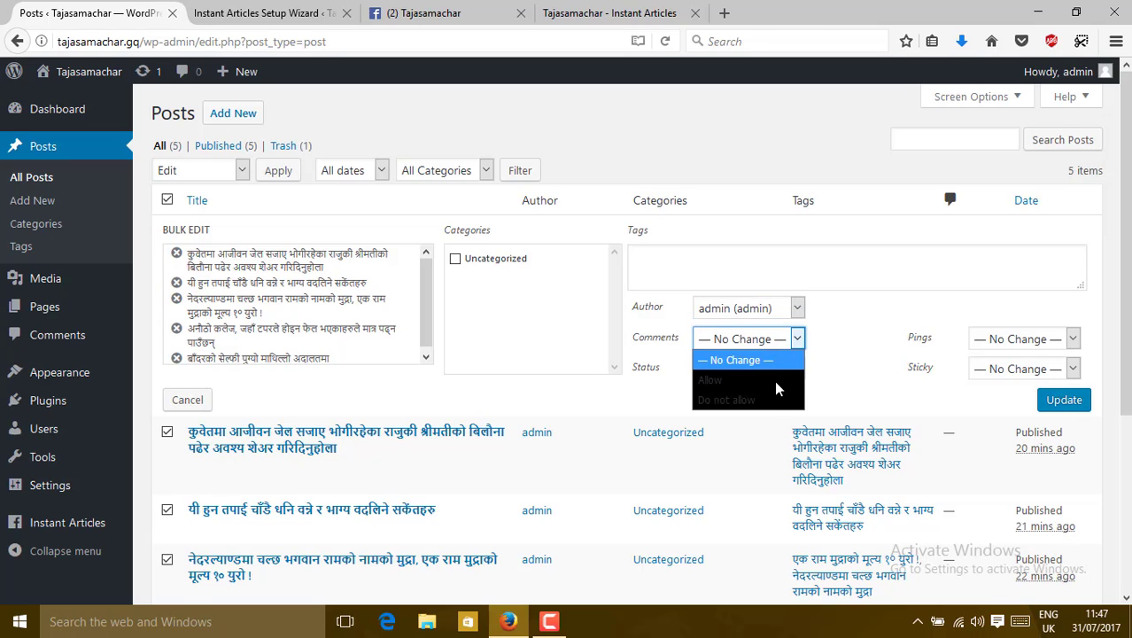
{"action": "left_click", "coordinate": [773, 381]}
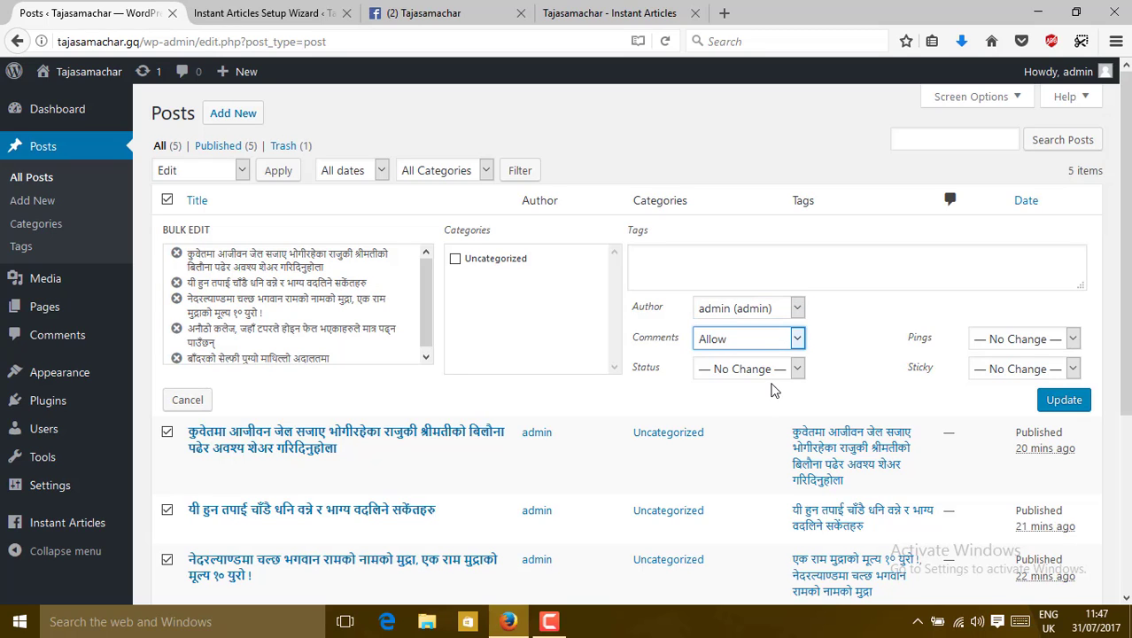
{"action": "left_click", "coordinate": [794, 378]}
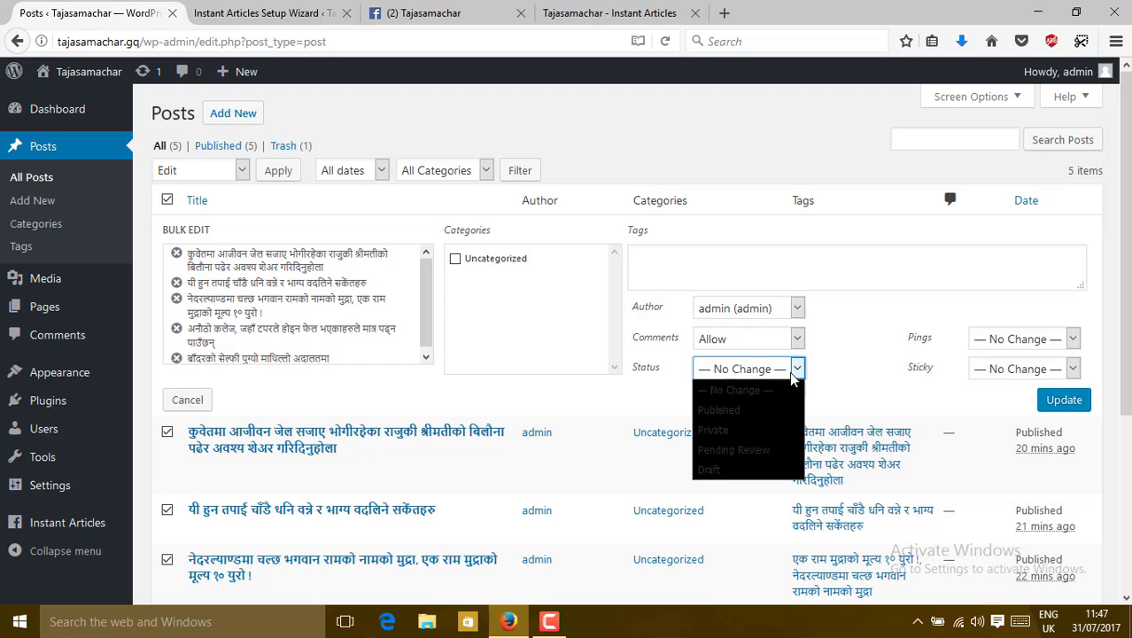
{"action": "left_click", "coordinate": [759, 412]}
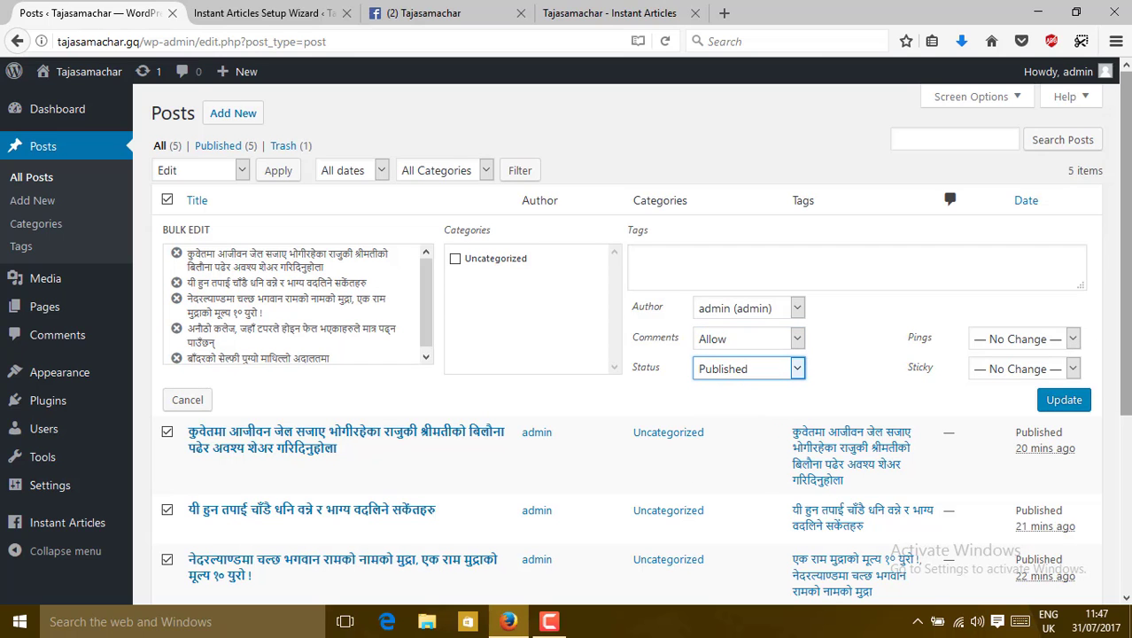
Assign the Uncategorized category in the bulk edit and update the five posts
{"action": "scroll", "coordinate": [1123, 255], "scroll_direction": "down", "scroll_amount": 1}
{"action": "scroll", "coordinate": [1124, 255], "scroll_direction": "up", "scroll_amount": 1}
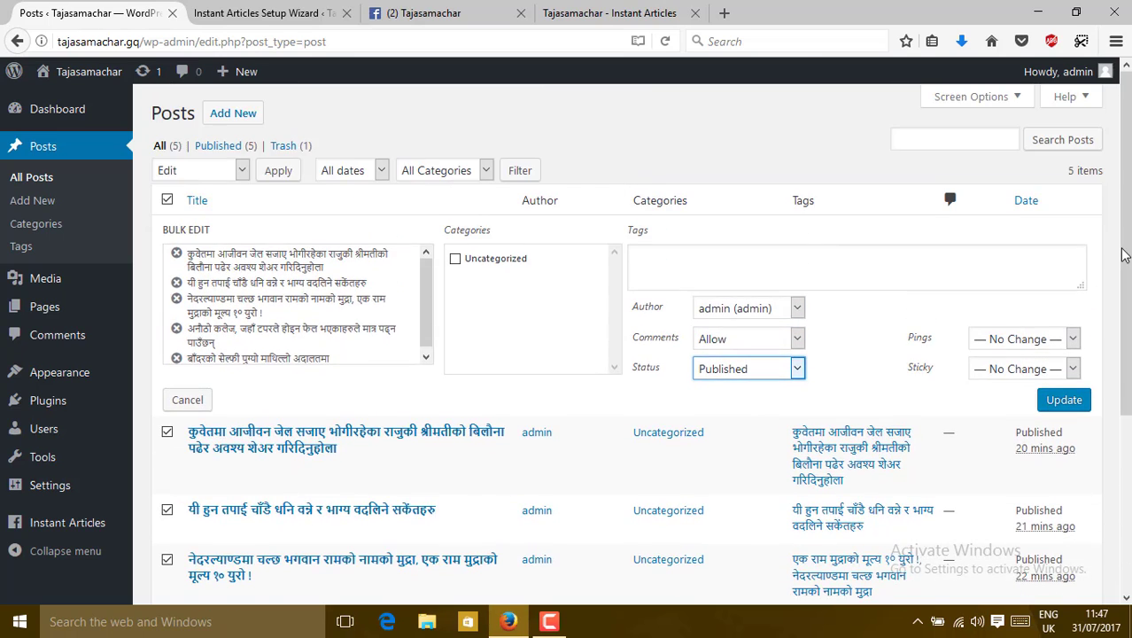
{"action": "left_click", "coordinate": [455, 258]}
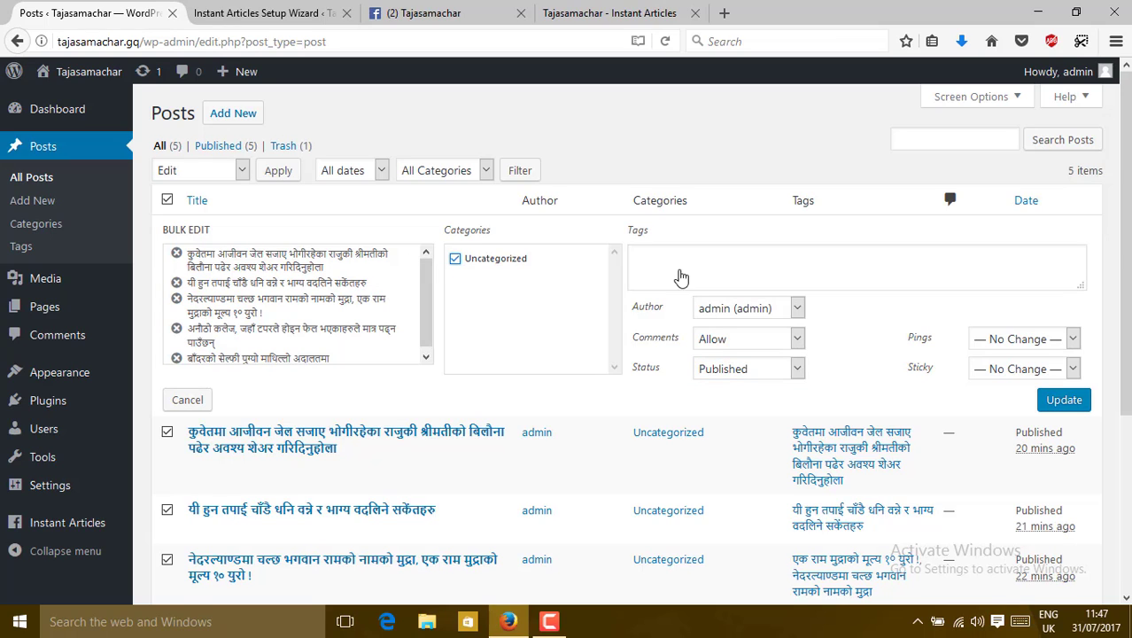
{"action": "left_click", "coordinate": [1066, 401]}
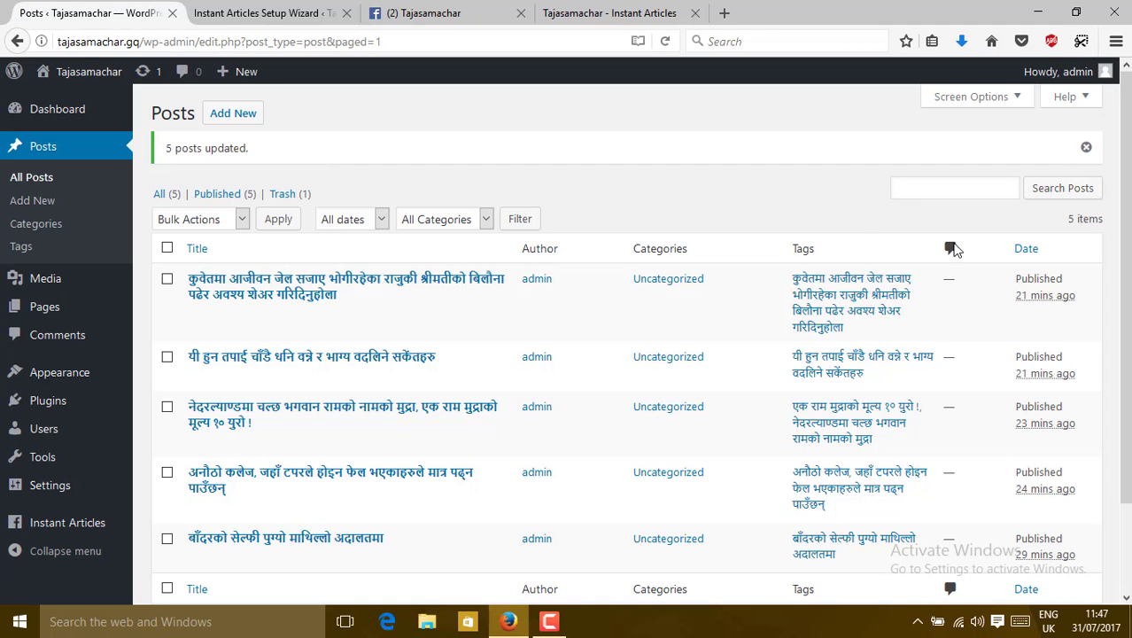
{"action": "scroll", "coordinate": [952, 251], "scroll_direction": "down", "scroll_amount": 2}
{"action": "scroll", "coordinate": [952, 252], "scroll_direction": "up", "scroll_amount": 2}
Return to the Facebook page's publishing tools, refresh the Production Articles list and check which posts were imported
{"action": "left_click", "coordinate": [609, 12]}
{"action": "left_click", "coordinate": [447, 9]}
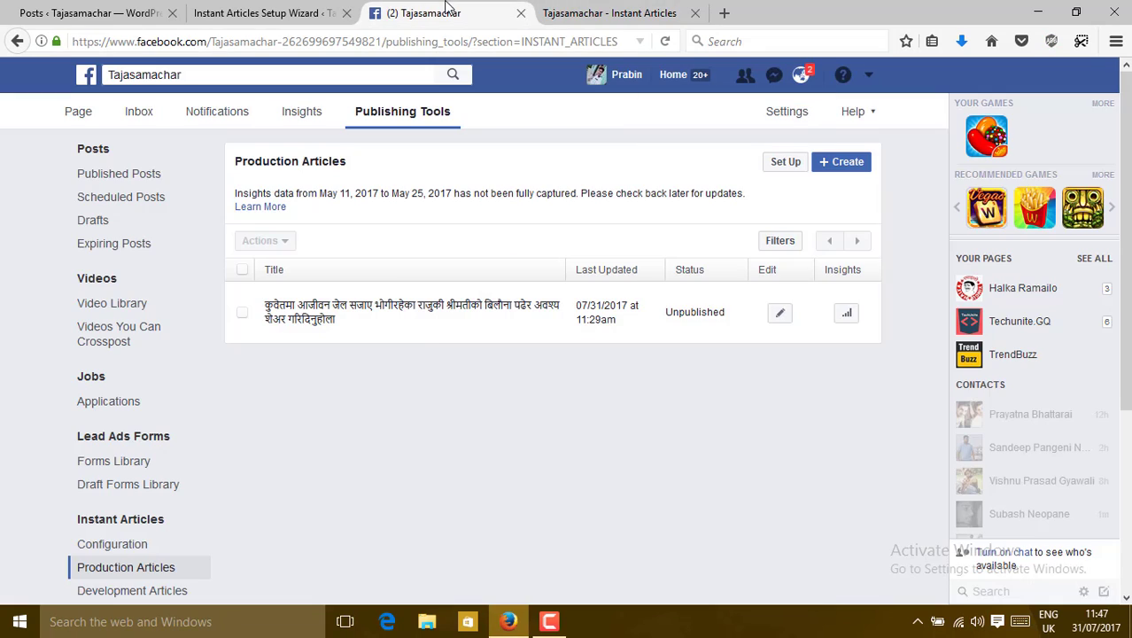
{"action": "left_click", "coordinate": [106, 577]}
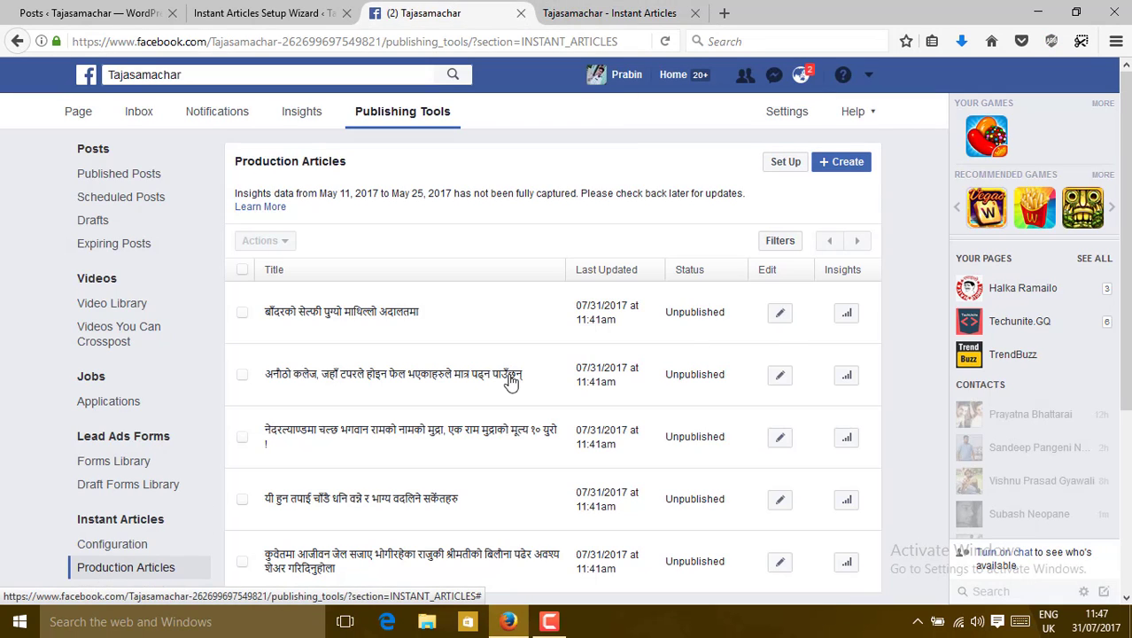
{"action": "scroll", "coordinate": [550, 354], "scroll_direction": "down", "scroll_amount": 3}
{"action": "scroll", "coordinate": [549, 354], "scroll_direction": "up", "scroll_amount": 1}
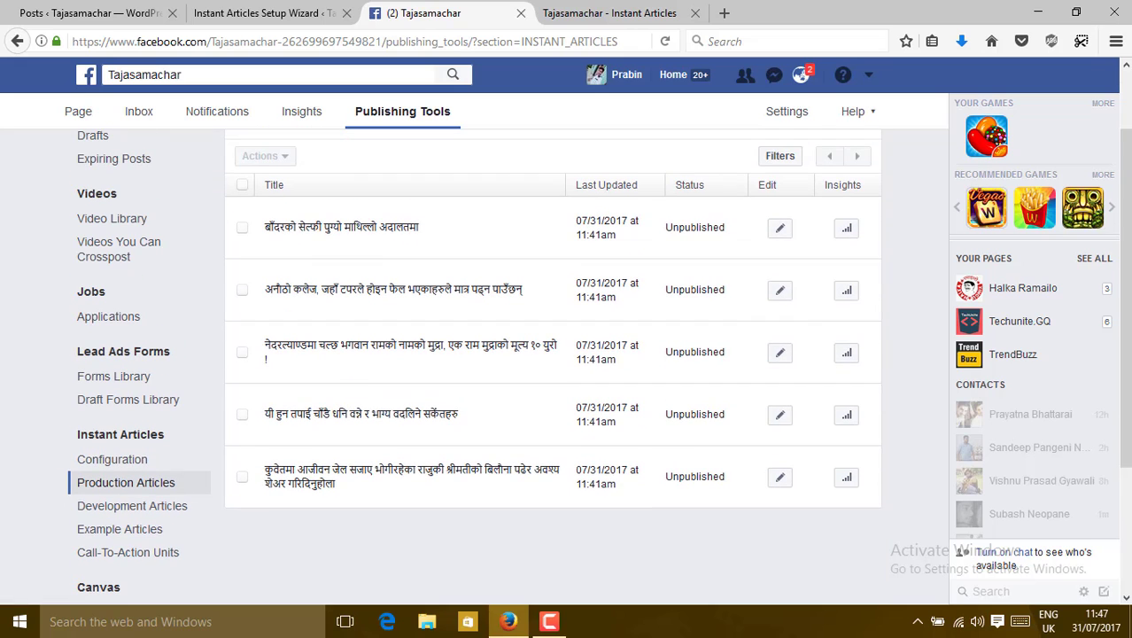
Submit the production articles for review under Step 2 of the Instant Articles configuration and close the confirmation
{"action": "left_click", "coordinate": [138, 513]}
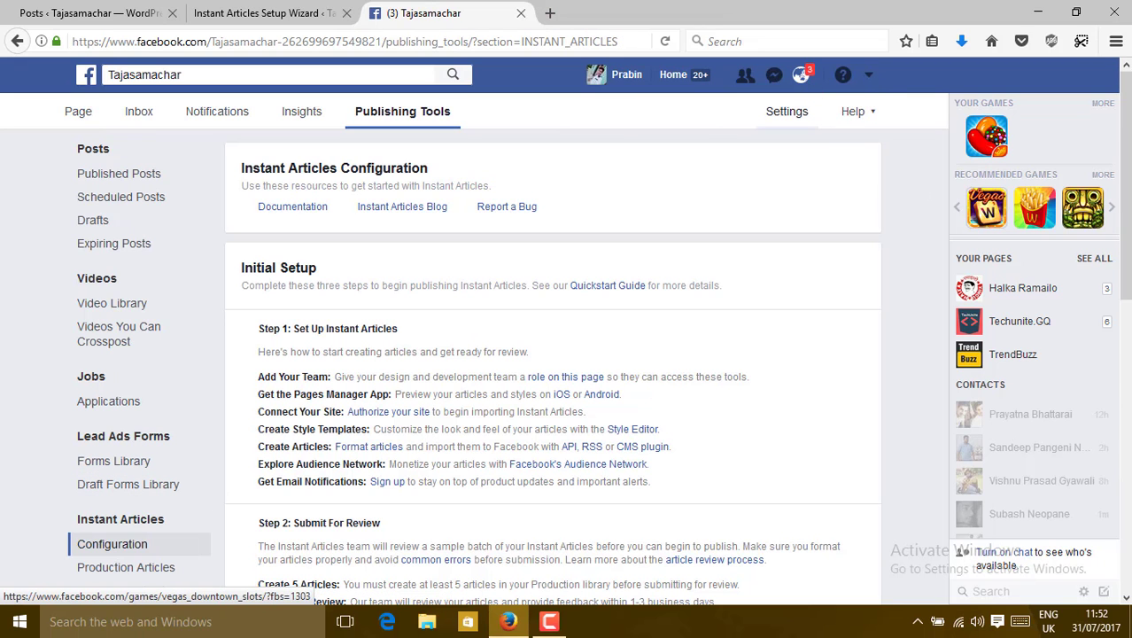
{"action": "left_click_drag", "start_coordinate": [1129, 186], "coordinate": [1128, 440]}
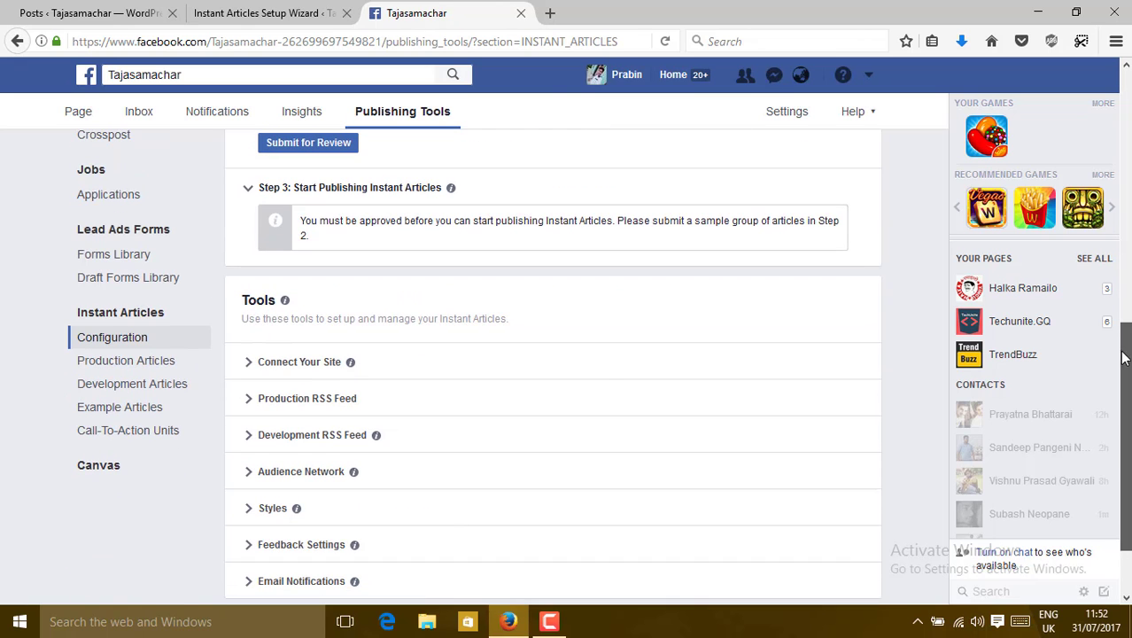
{"action": "left_click", "coordinate": [1122, 306]}
{"action": "scroll", "coordinate": [1122, 306], "scroll_direction": "up", "scroll_amount": 2}
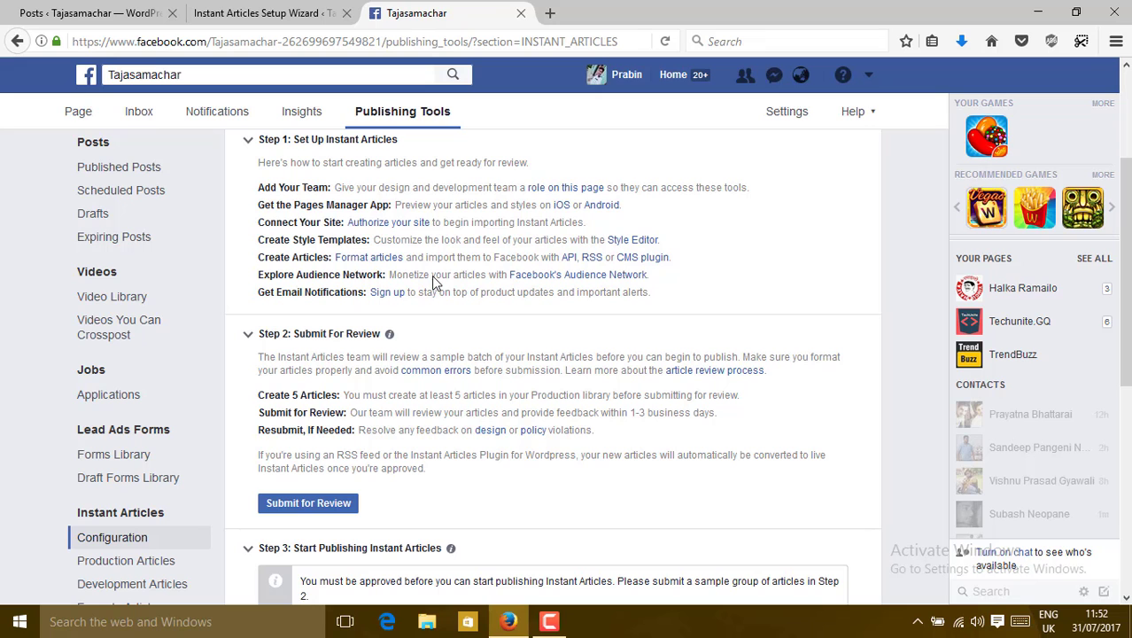
{"action": "left_click_drag", "start_coordinate": [1125, 266], "coordinate": [1125, 365]}
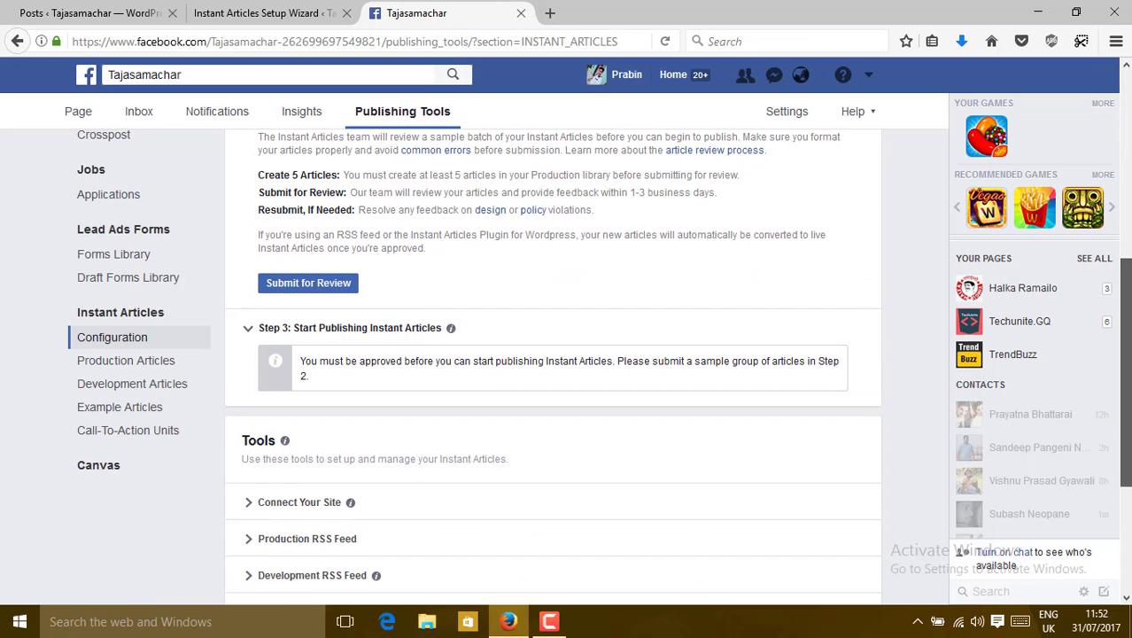
{"action": "left_click", "coordinate": [309, 284]}
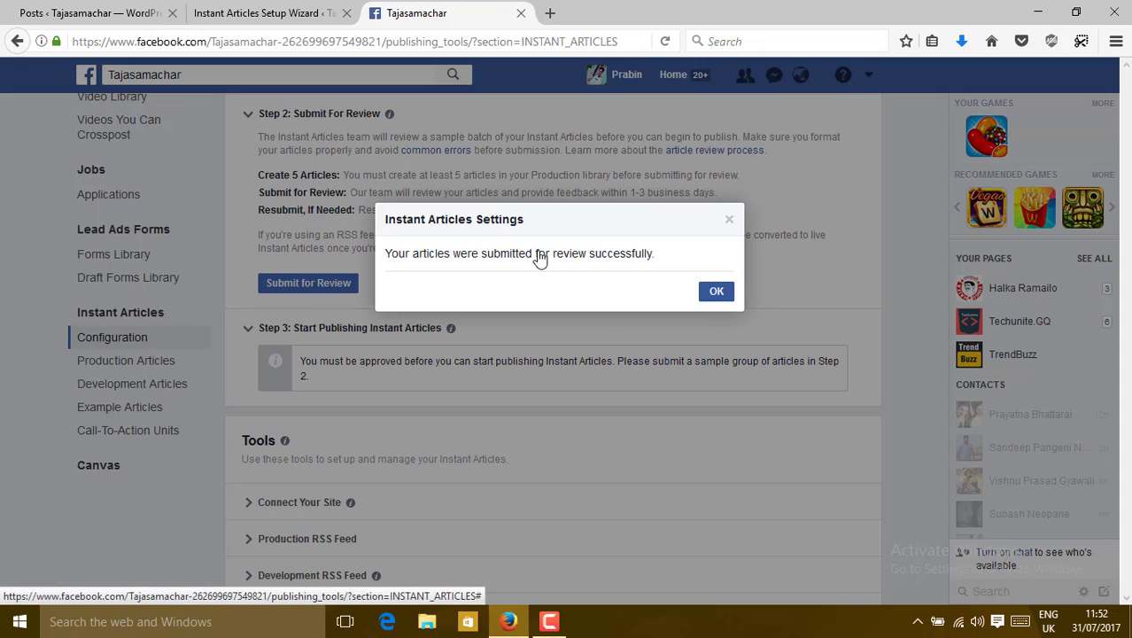
{"action": "left_click", "coordinate": [716, 293]}
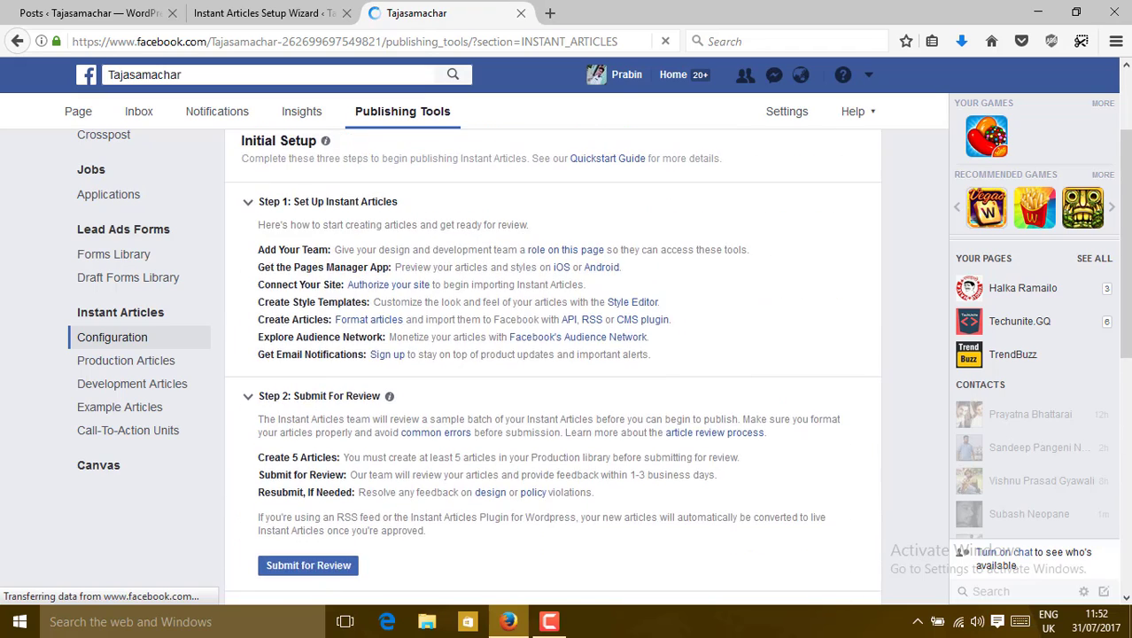
{"action": "scroll", "coordinate": [553, 355], "scroll_direction": "down", "scroll_amount": 4}
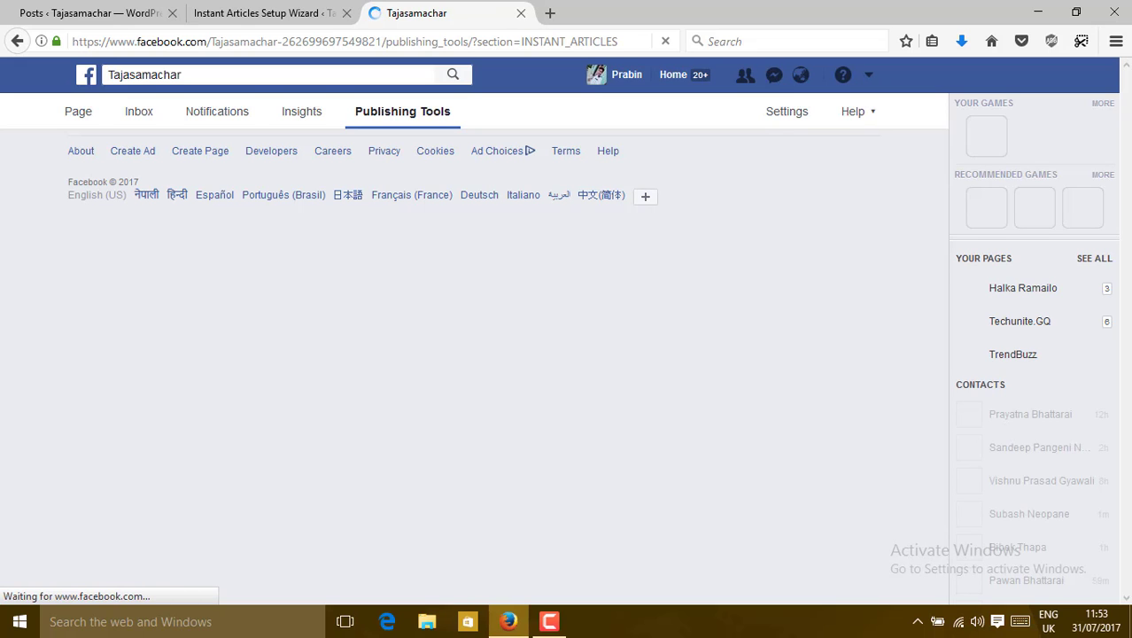
{"action": "left_click", "coordinate": [292, 7]}
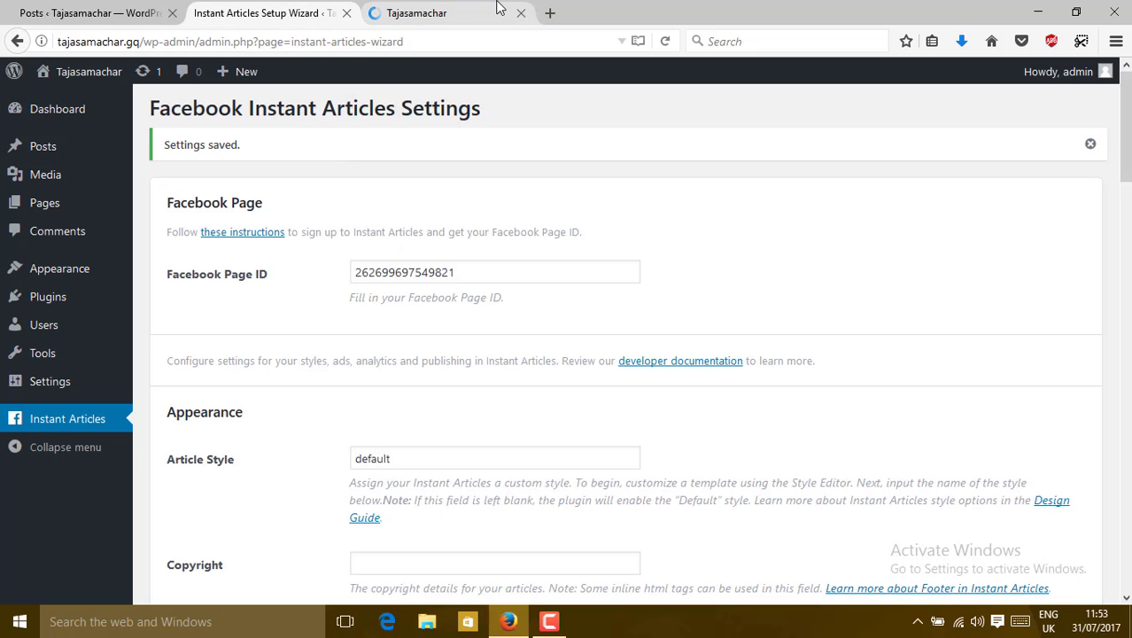
{"action": "left_click", "coordinate": [500, 7]}
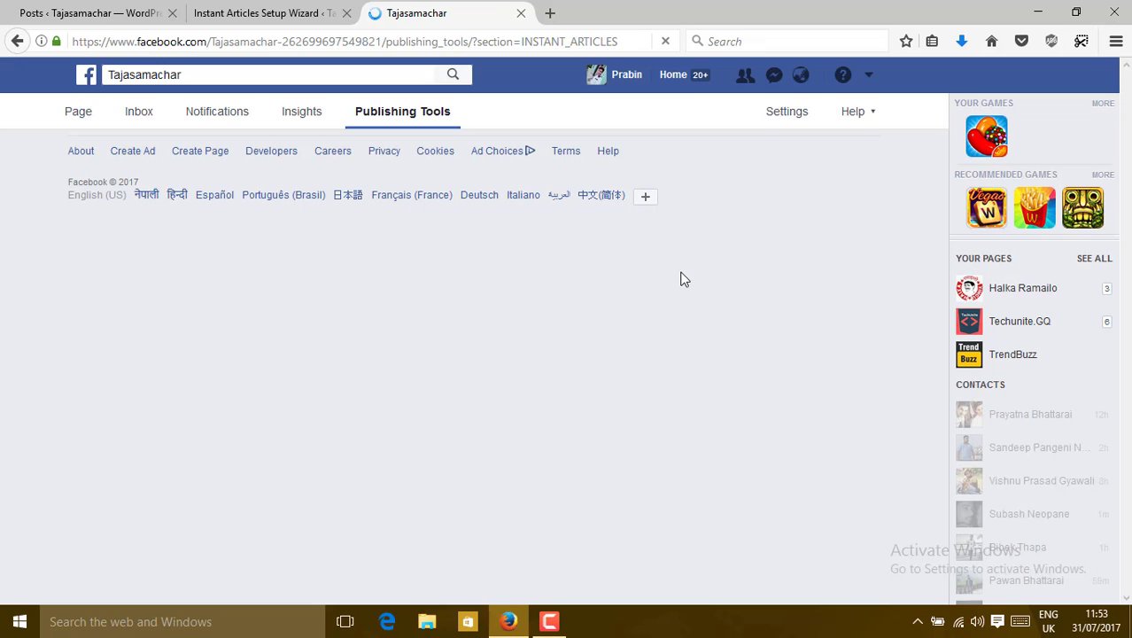